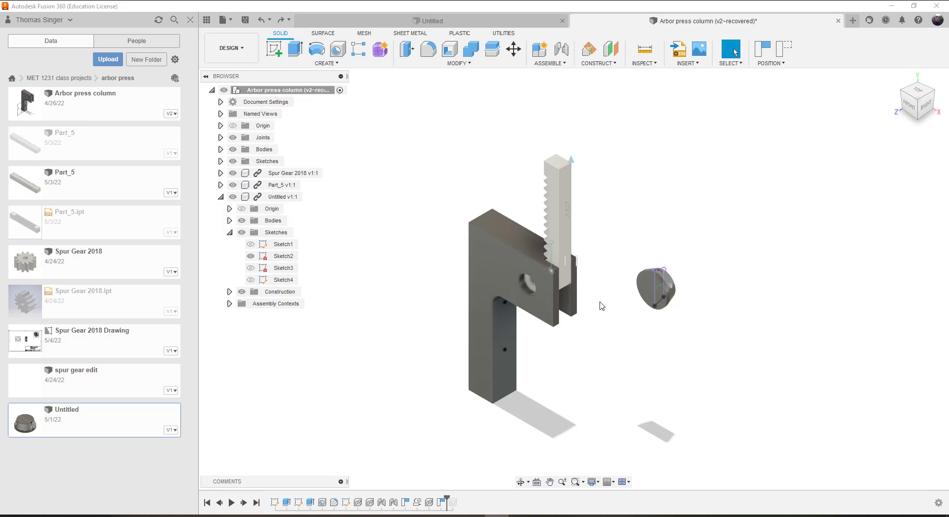
Step: Slide the toothed rack down through the column slot and check how the spur gear sits in its round recess
drag(561, 210, 557, 262)
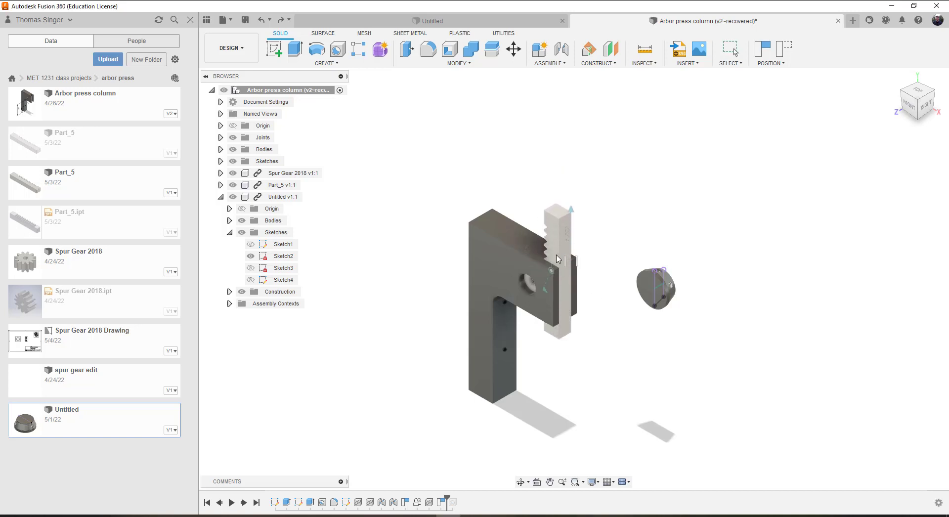
click(897, 81)
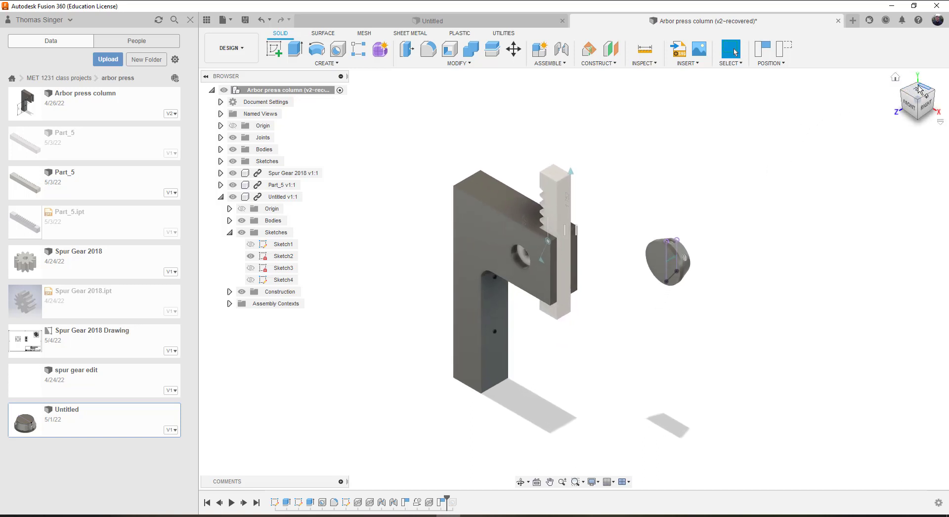
click(918, 84)
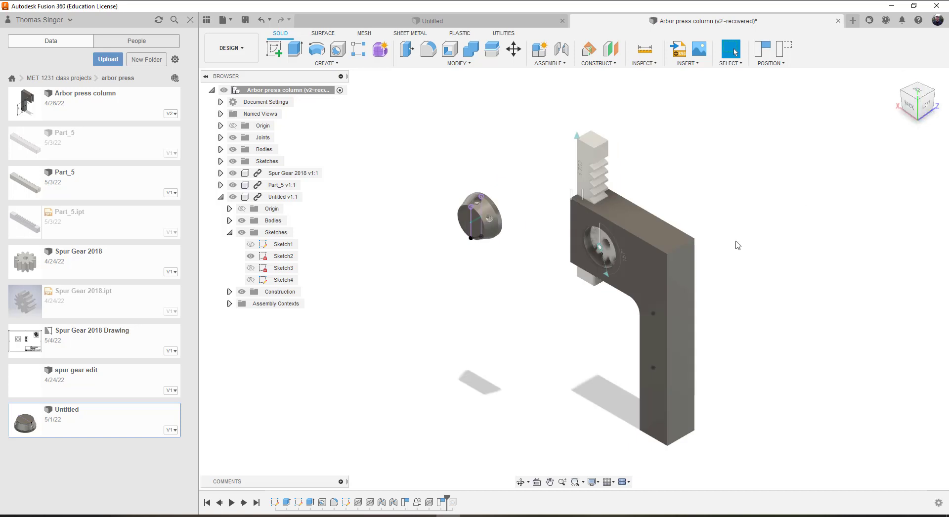
scroll(573, 242, up, 5)
scroll(598, 260, up, 1)
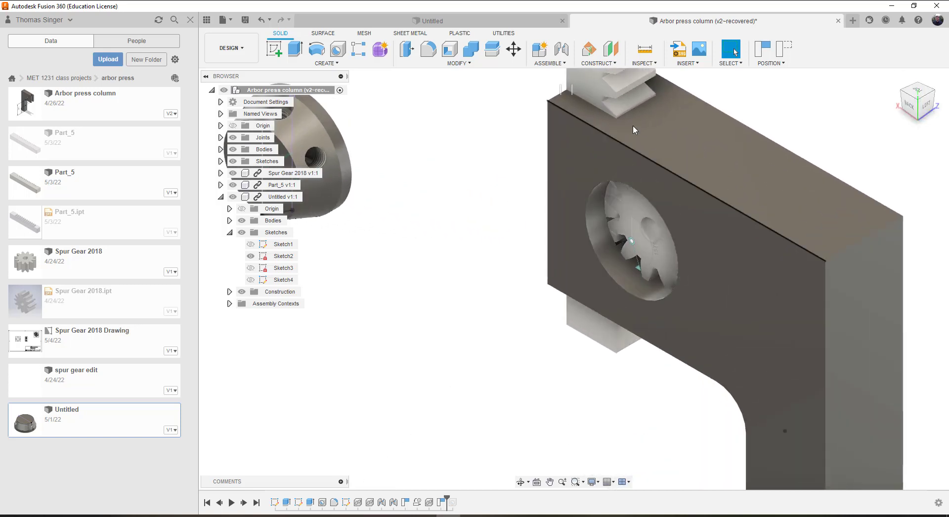
scroll(669, 160, down, 3)
scroll(670, 160, down, 1)
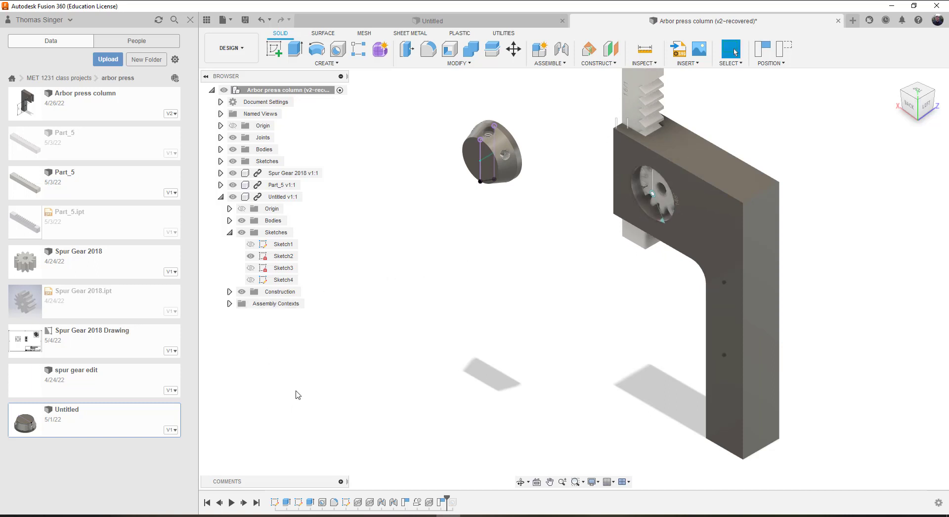
Step: Review the settings of the motion link between the gear's rotation and the rack's slide, leaving them as they are
right_click(418, 503)
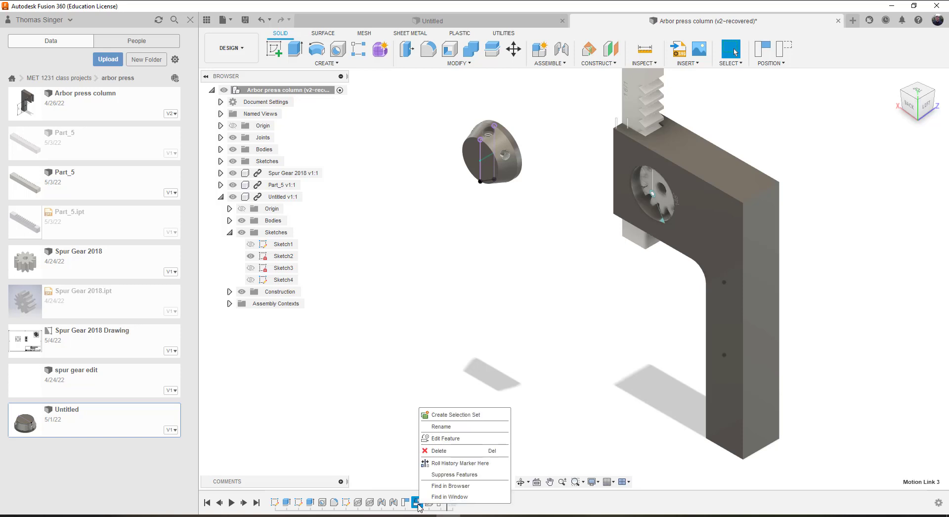
click(441, 439)
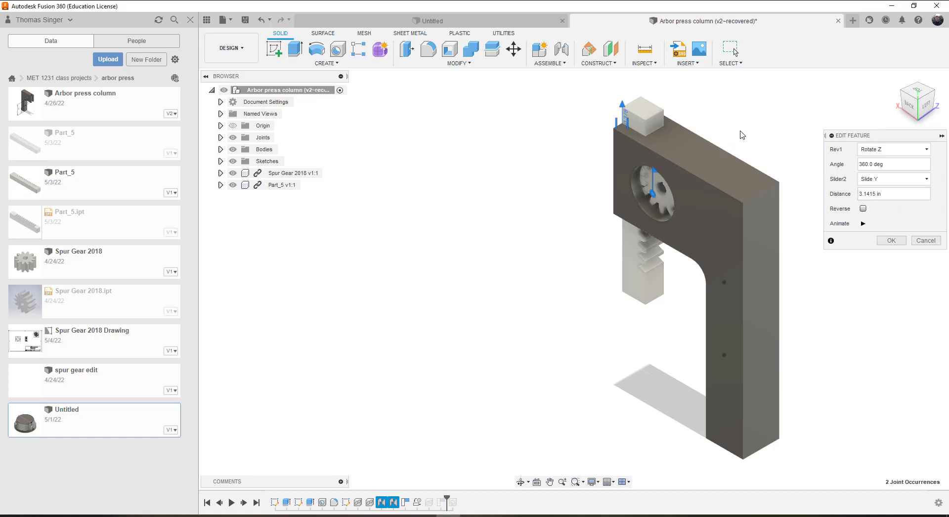
click(892, 240)
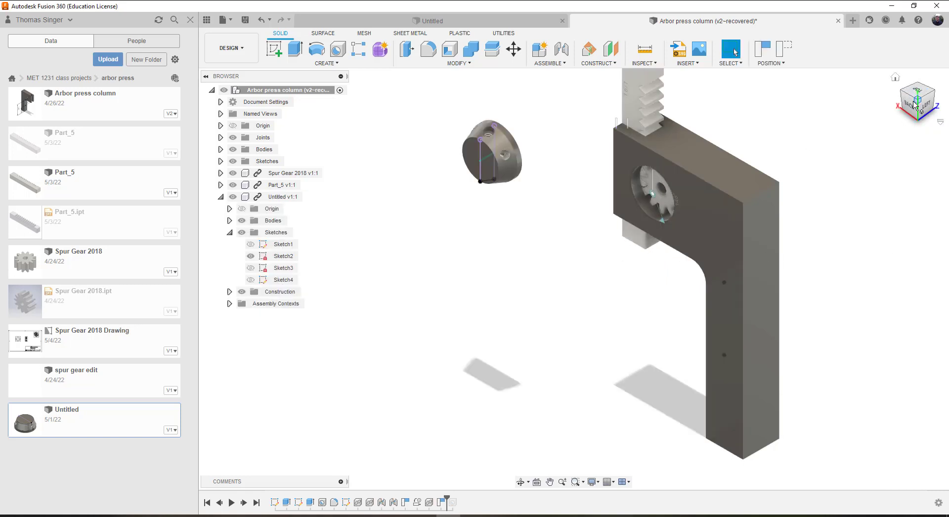
Step: Slide the rack along the column slot to an offset of about 1.4 in and check the linked gear from the back
scroll(661, 182, up, 5)
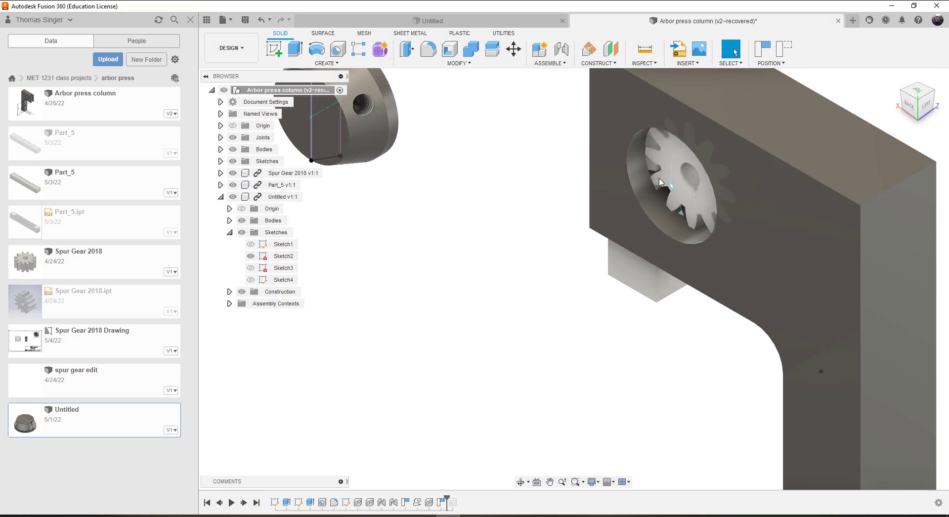
click(923, 104)
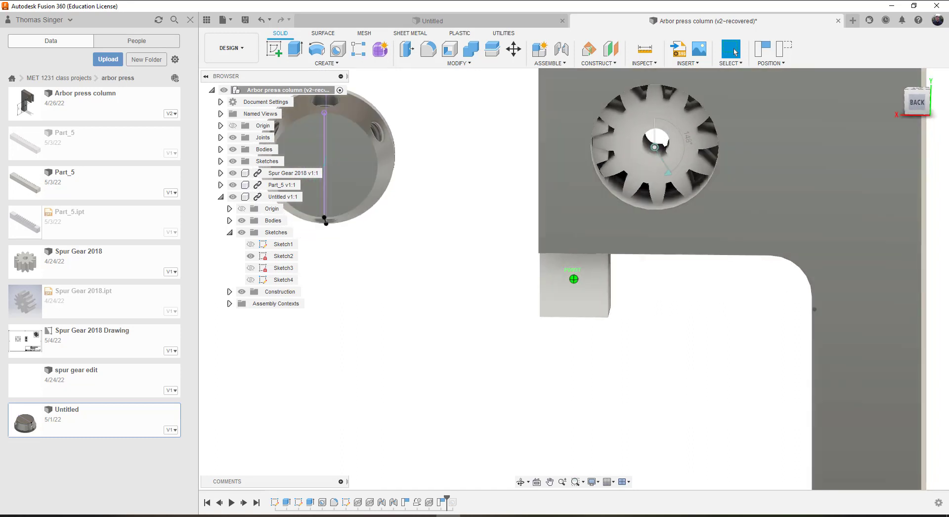
scroll(667, 193, down, 3)
scroll(667, 193, down, 3)
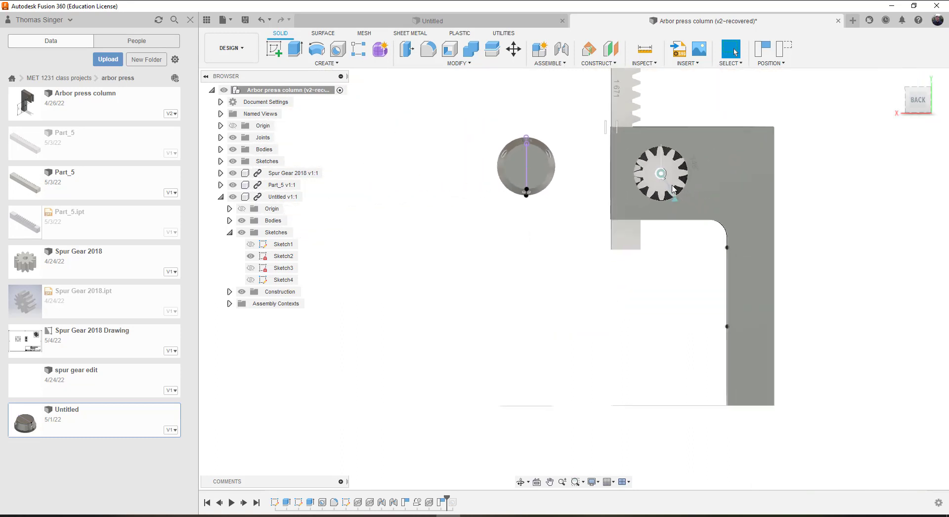
drag(636, 122, 634, 101)
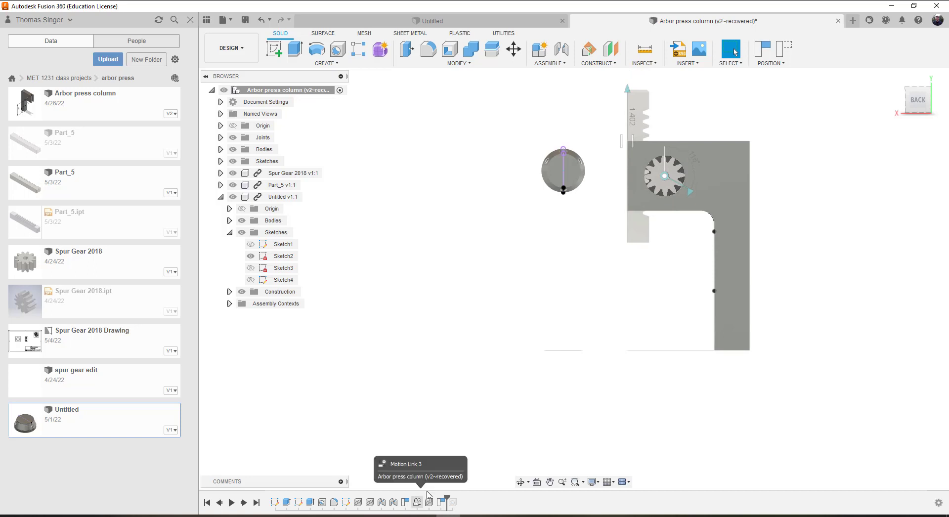
scroll(649, 175, up, 8)
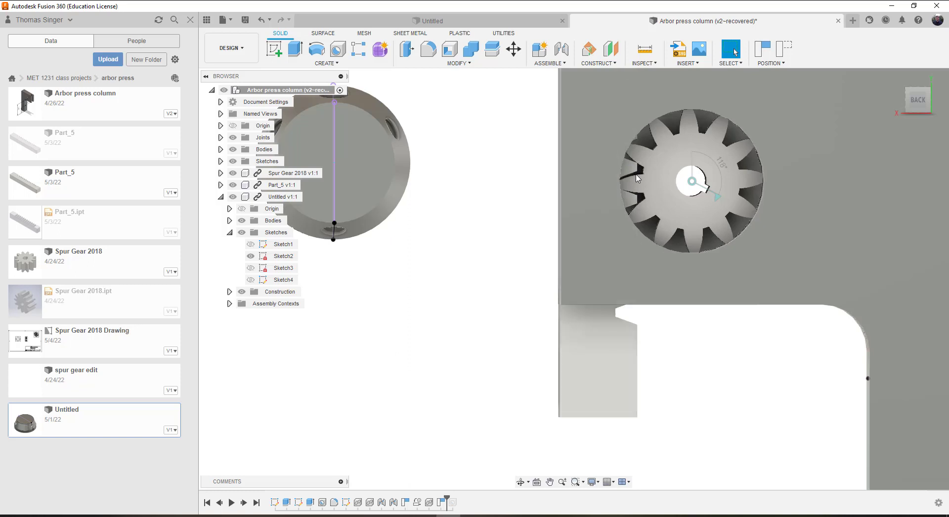
scroll(683, 194, down, 2)
scroll(684, 194, down, 4)
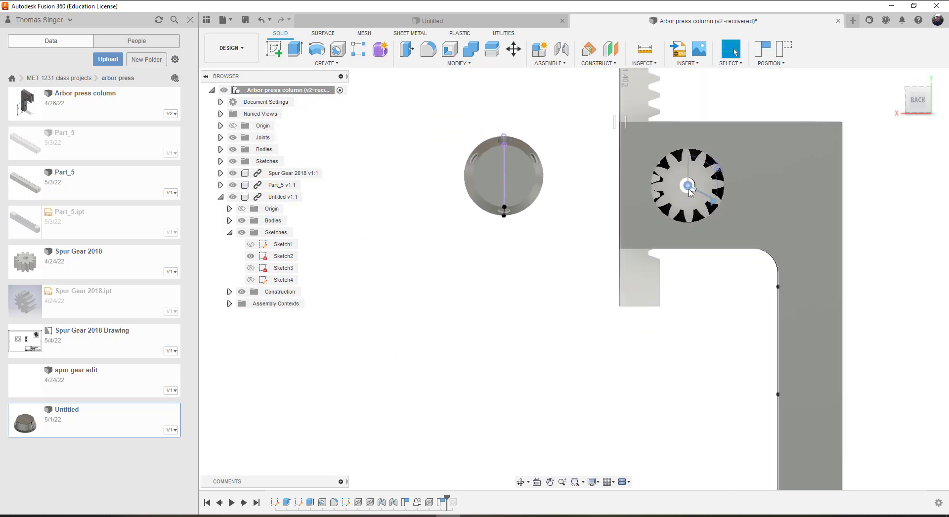
Step: Examine the spur gear's bore and keyway inside the round recess on the back of the column
click(896, 78)
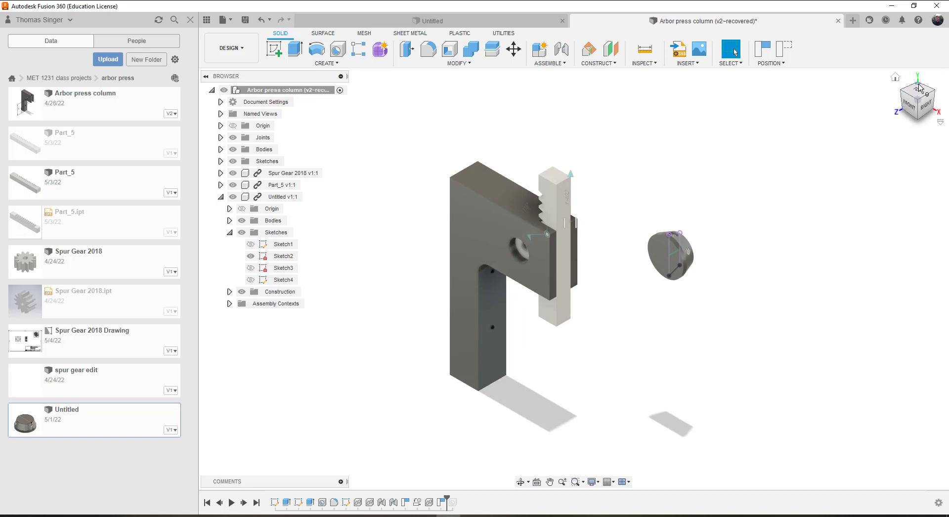
click(920, 88)
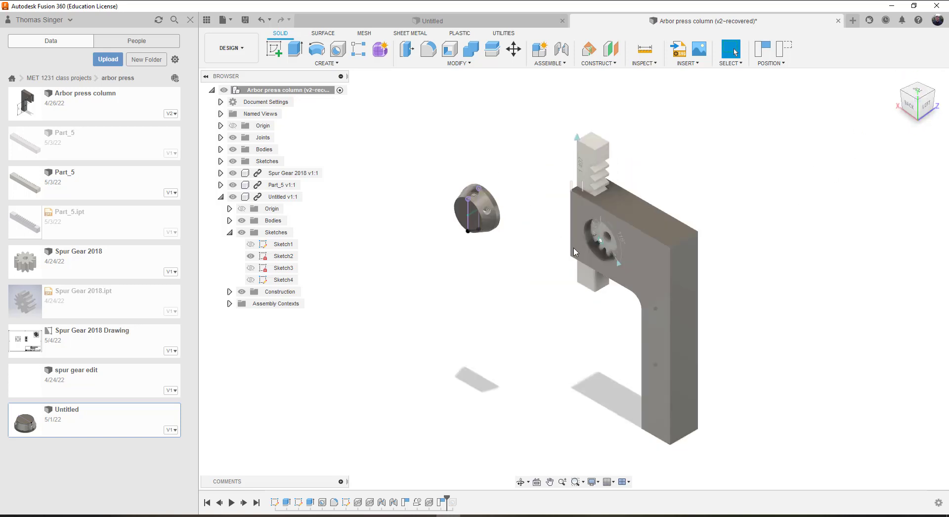
scroll(583, 272, up, 3)
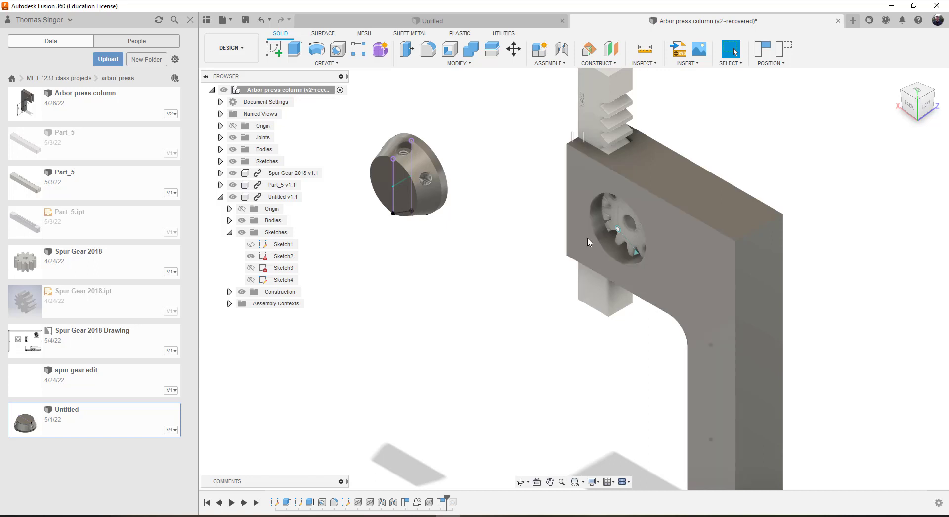
scroll(618, 230, up, 4)
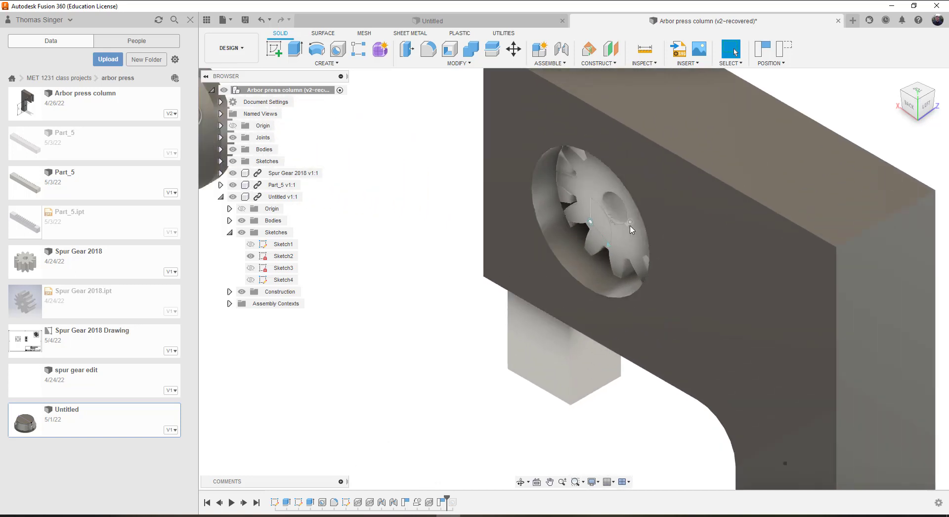
scroll(625, 227, down, 2)
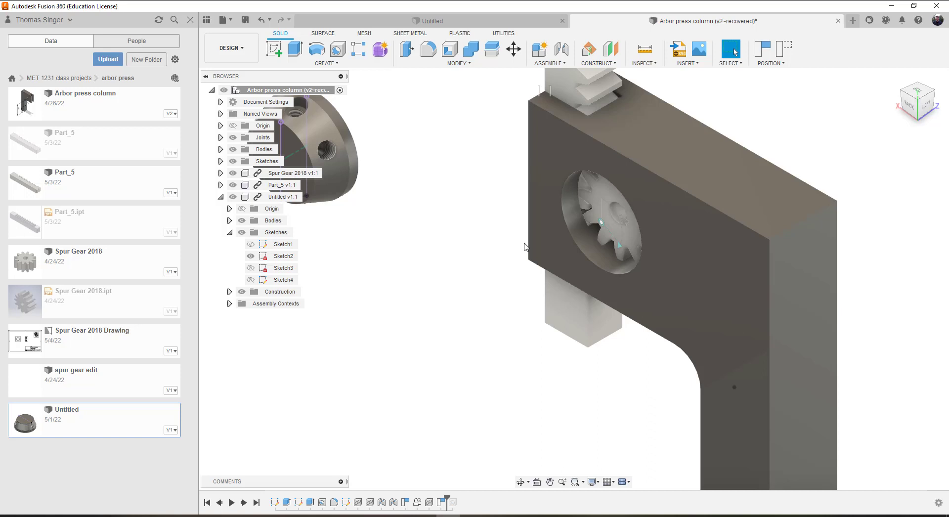
scroll(443, 179, down, 2)
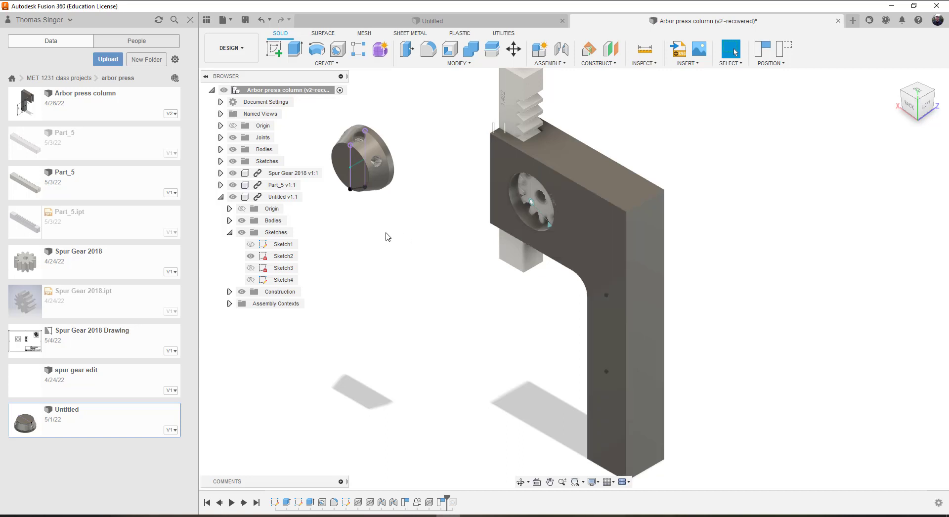
scroll(554, 215, up, 5)
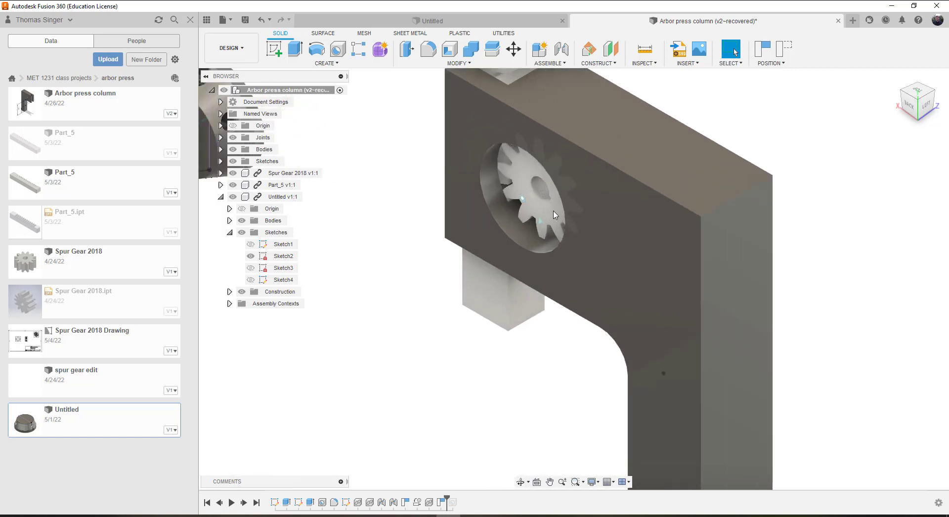
scroll(554, 215, down, 4)
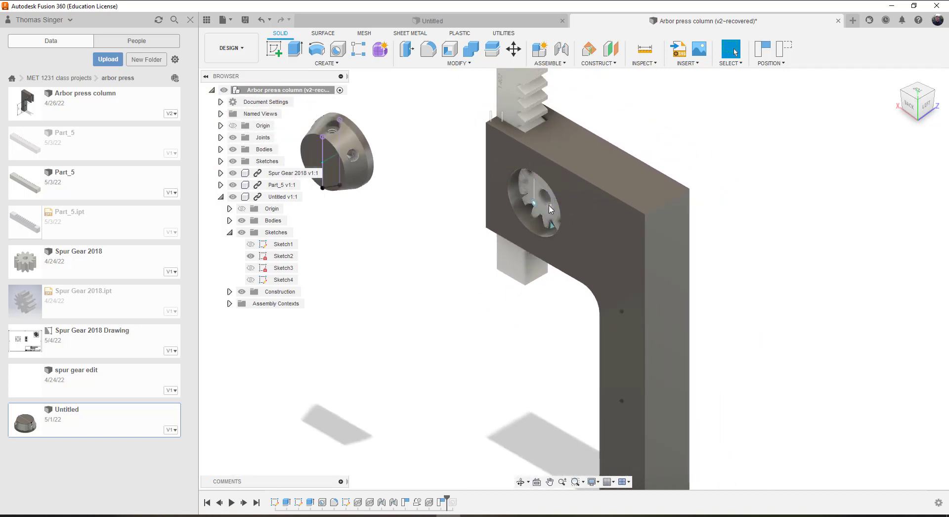
scroll(550, 210, up, 4)
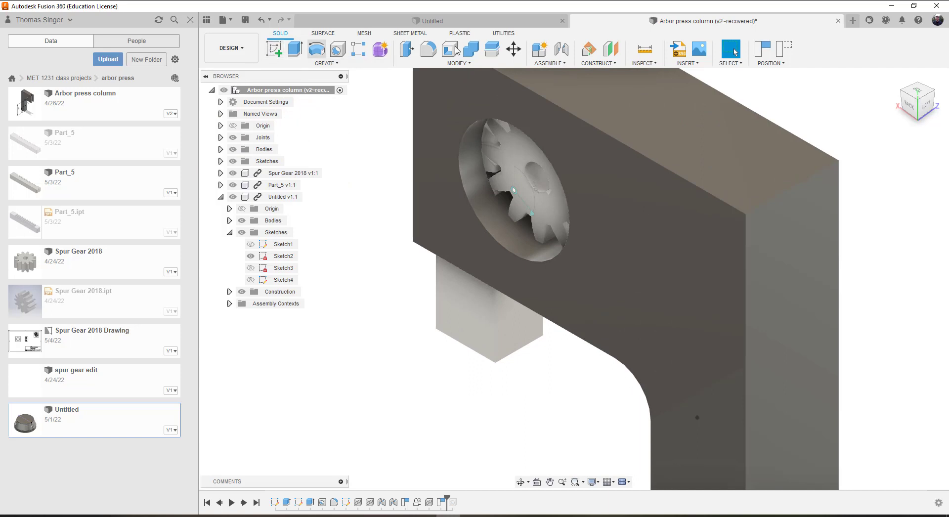
Step: Create and activate an internal standard component, and start a sketch on the spur gear's face, capturing the current component positions
click(539, 54)
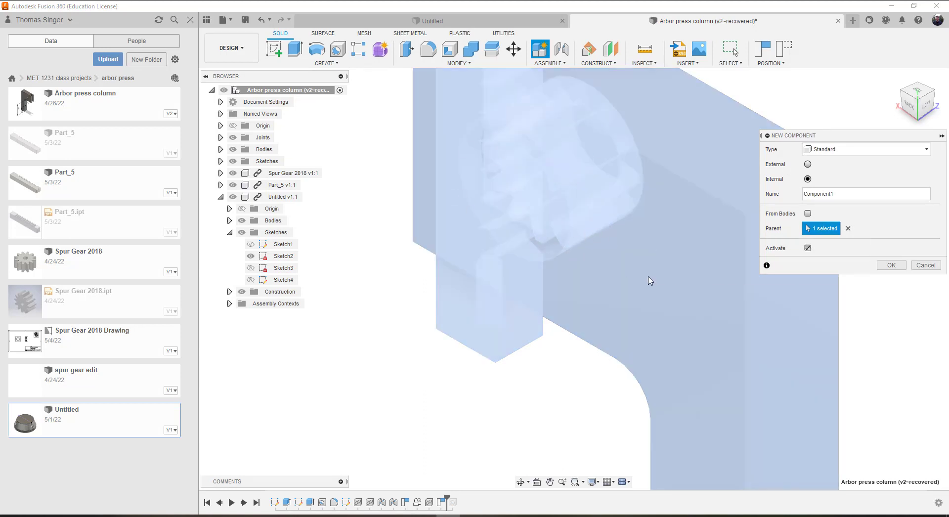
click(884, 266)
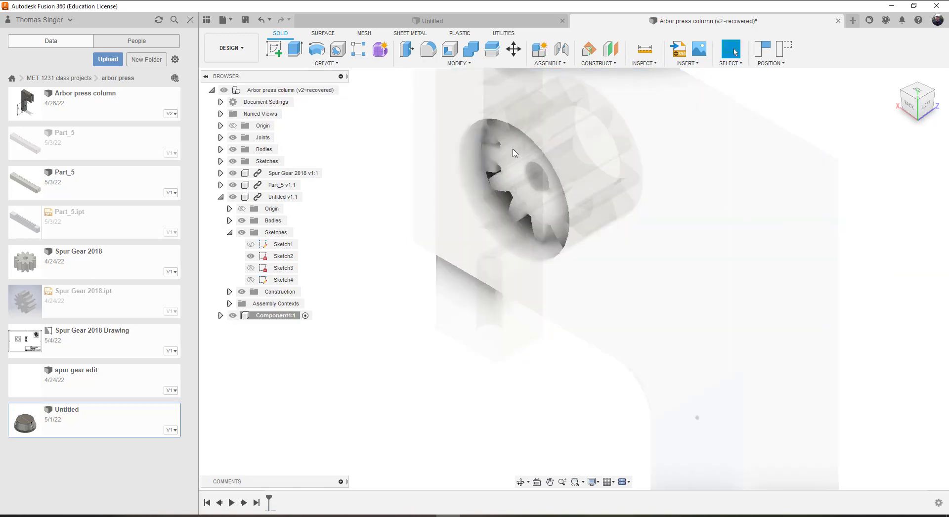
click(274, 49)
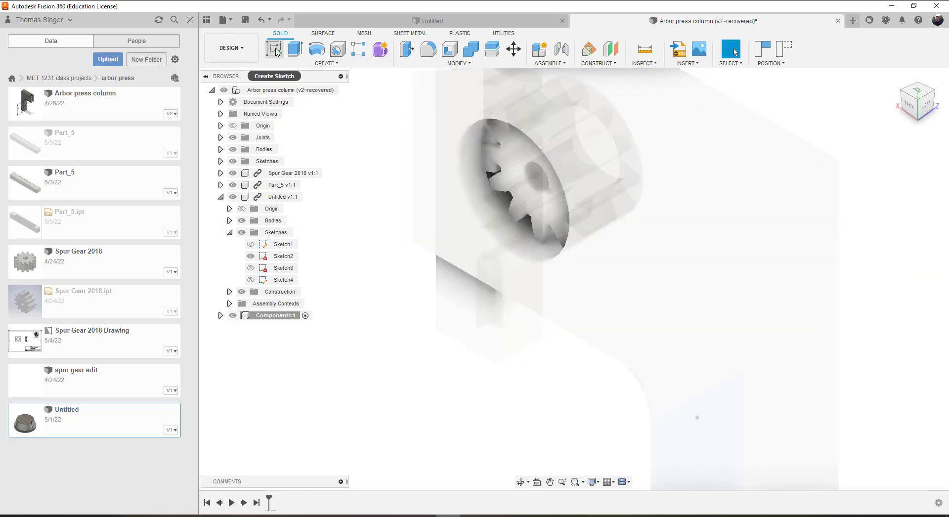
click(520, 163)
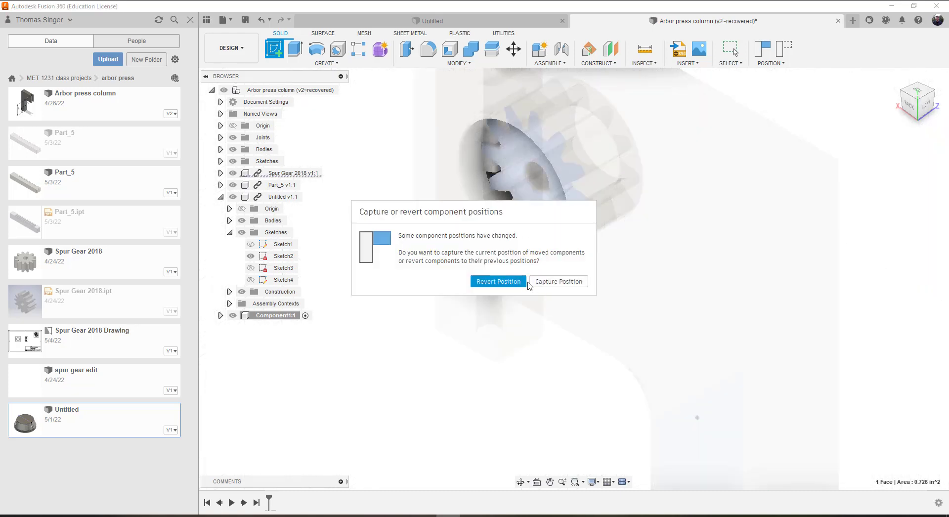
click(567, 283)
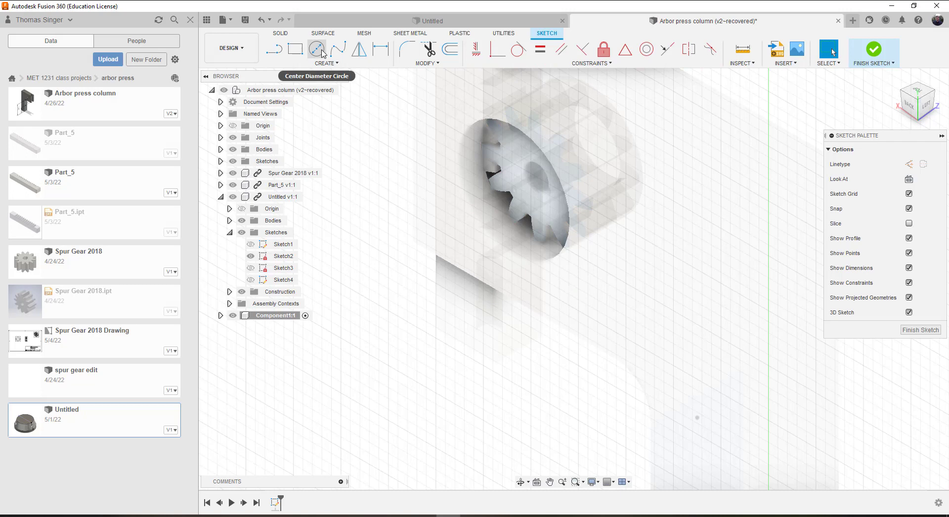
Step: Try to project the gear's bore and keyway edges into the sketch
click(338, 64)
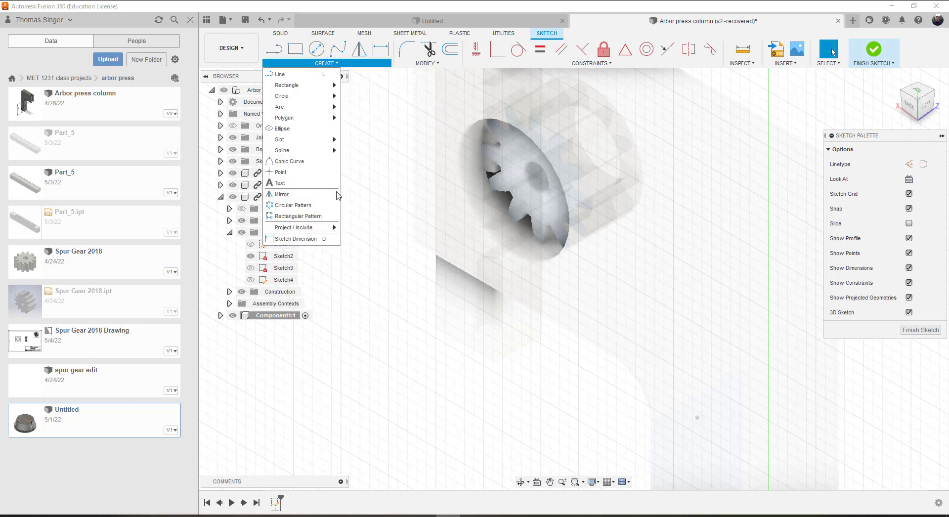
click(360, 227)
click(529, 186)
scroll(529, 185, up, 10)
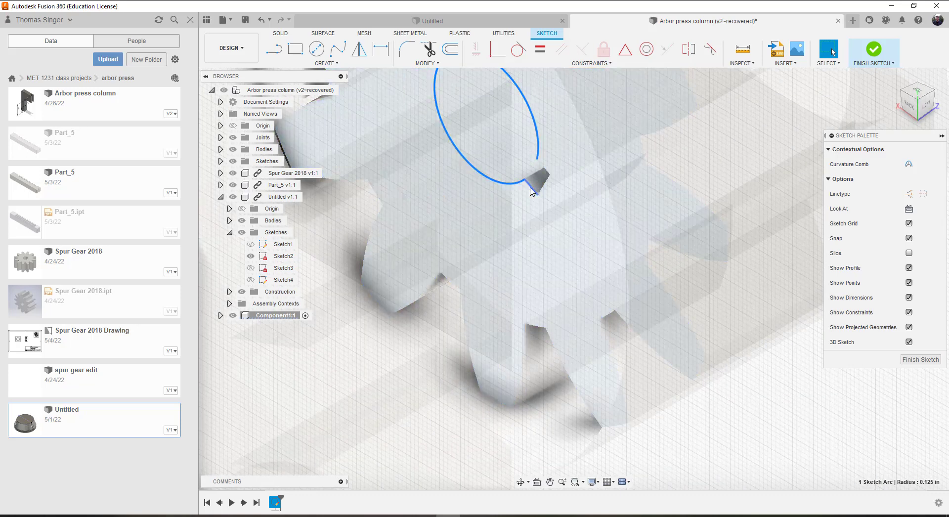
click(530, 191)
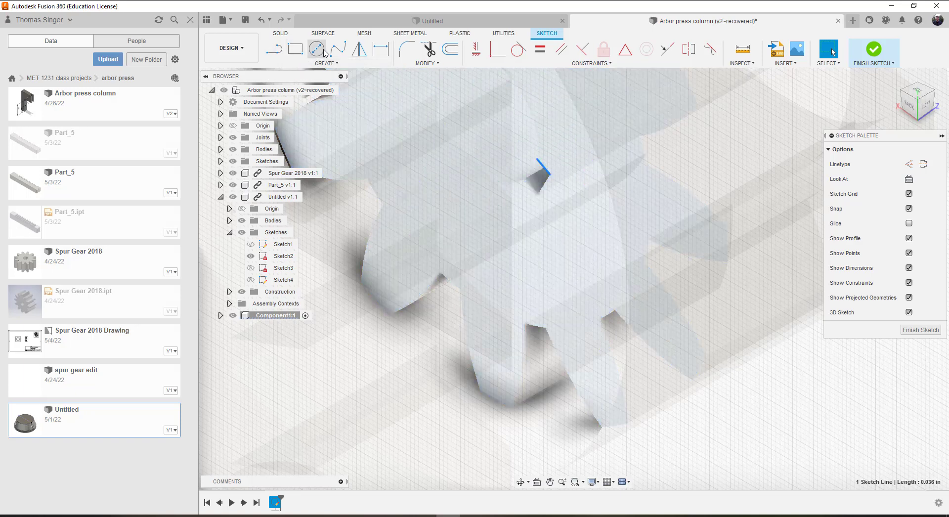
Step: Sketch a 0.250 in center-diameter circle centred on the gear's bore, reaching the corner where the keyway meets the bore
click(320, 51)
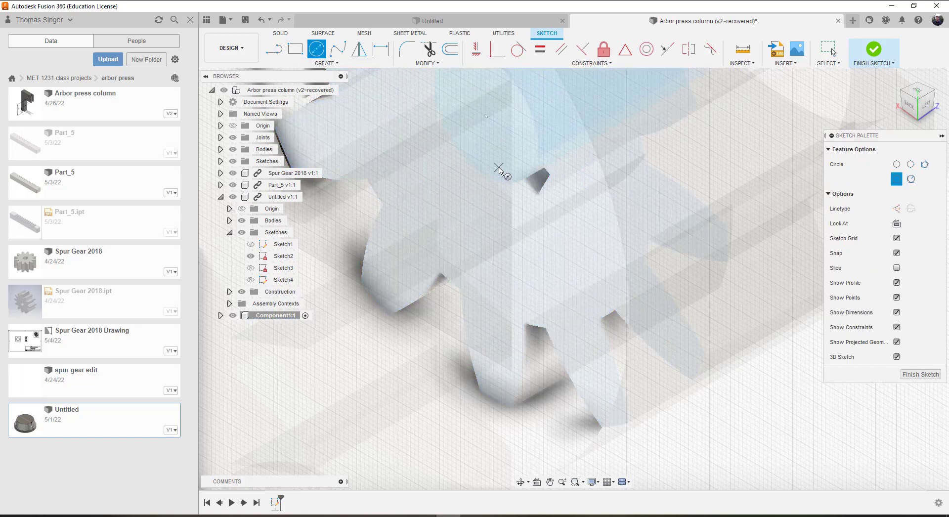
click(486, 116)
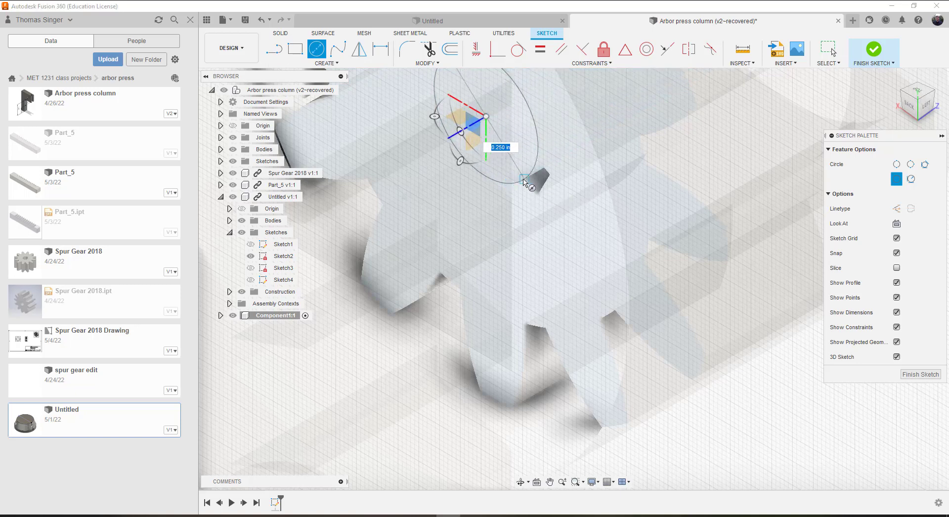
click(525, 179)
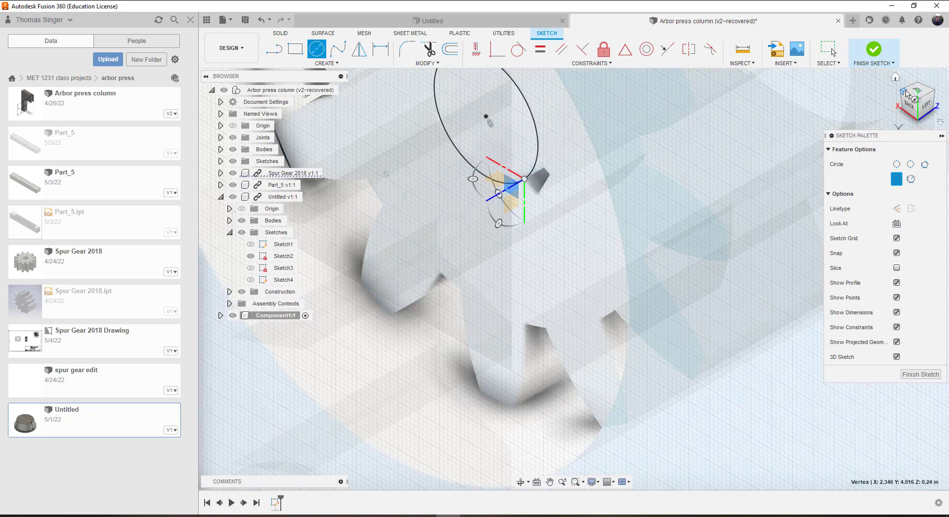
click(913, 107)
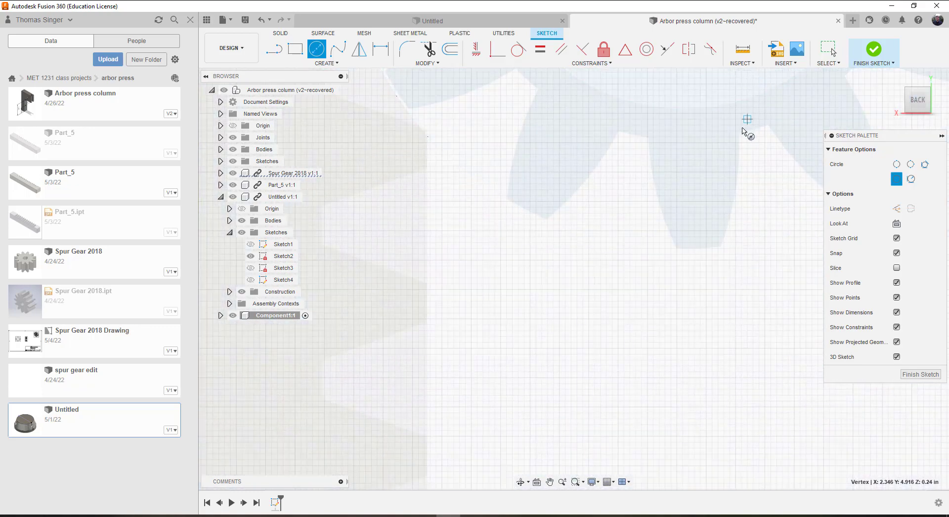
Step: Sketch a line about 0.08 in long from the keyway's outer lower corner, along its lower side, into the bore circle
scroll(769, 94, down, 4)
scroll(763, 89, down, 2)
middle_drag(743, 82, 621, 198)
key(c)
scroll(663, 178, up, 10)
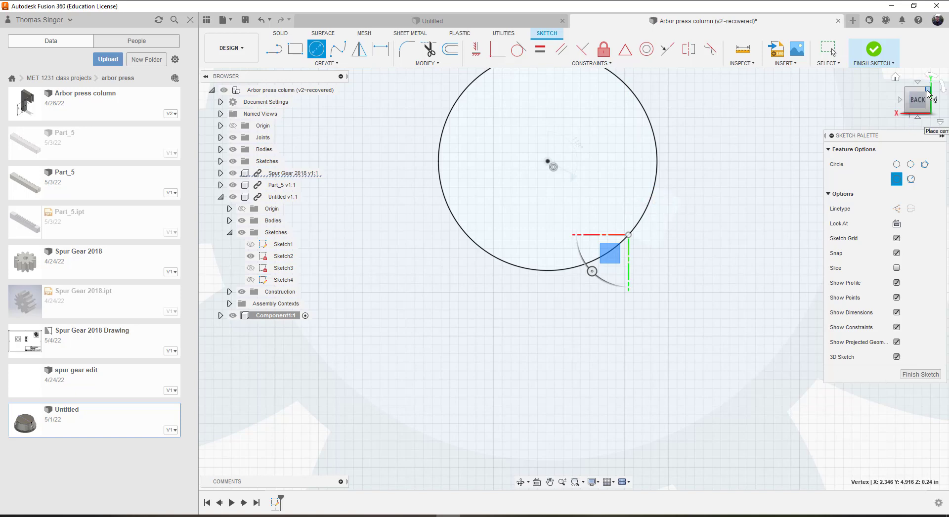
drag(925, 94, 917, 96)
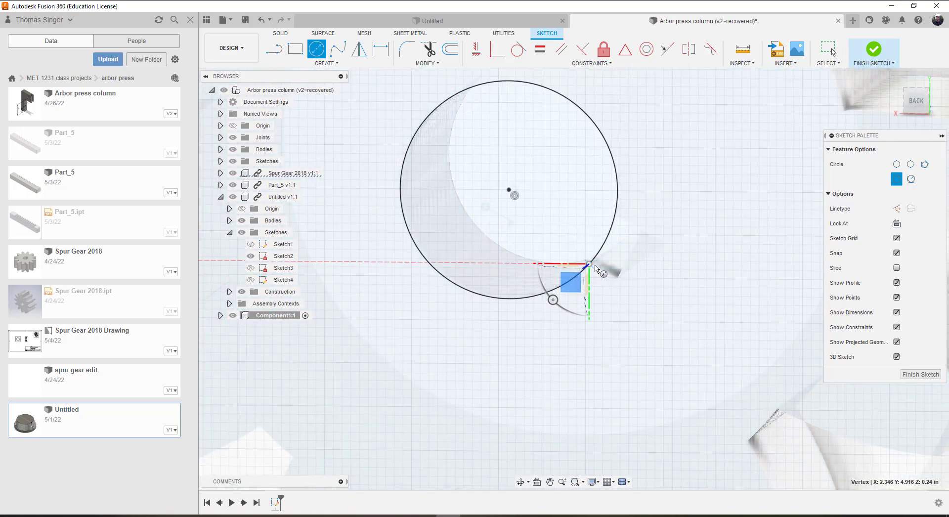
click(278, 55)
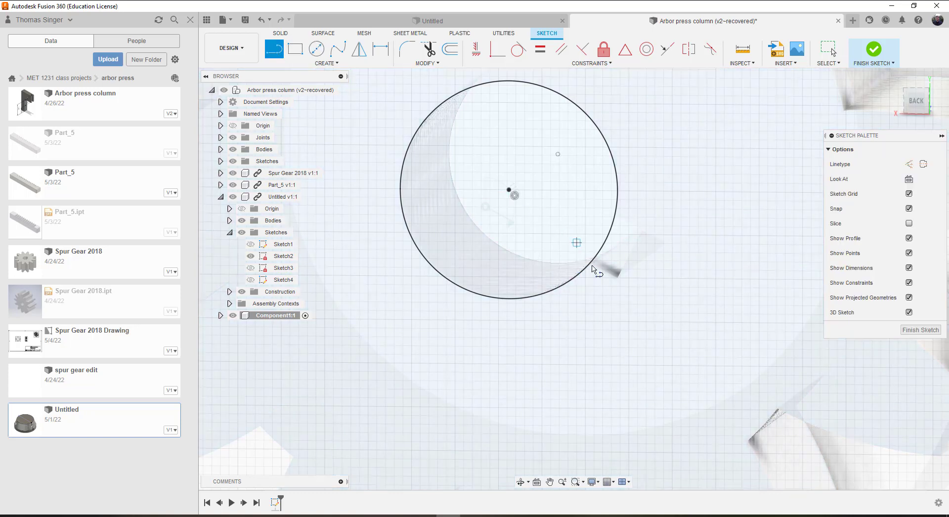
click(617, 280)
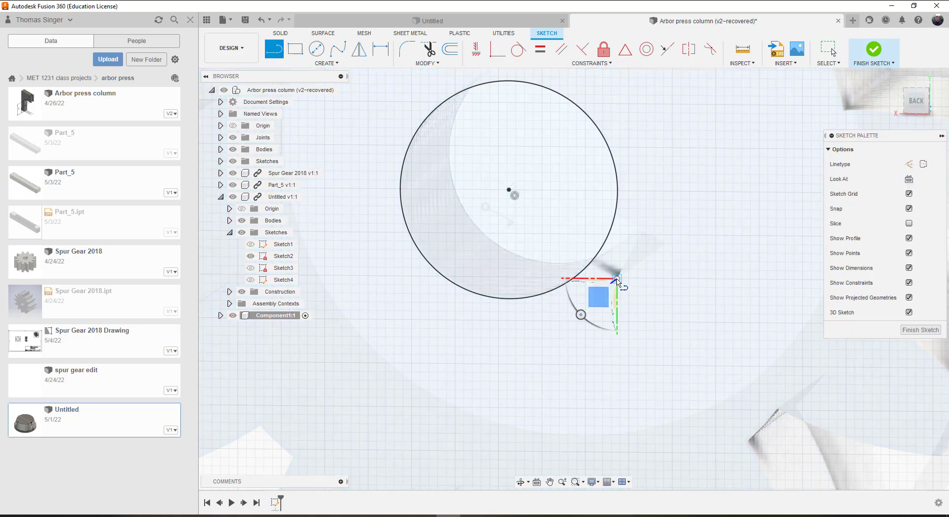
click(556, 241)
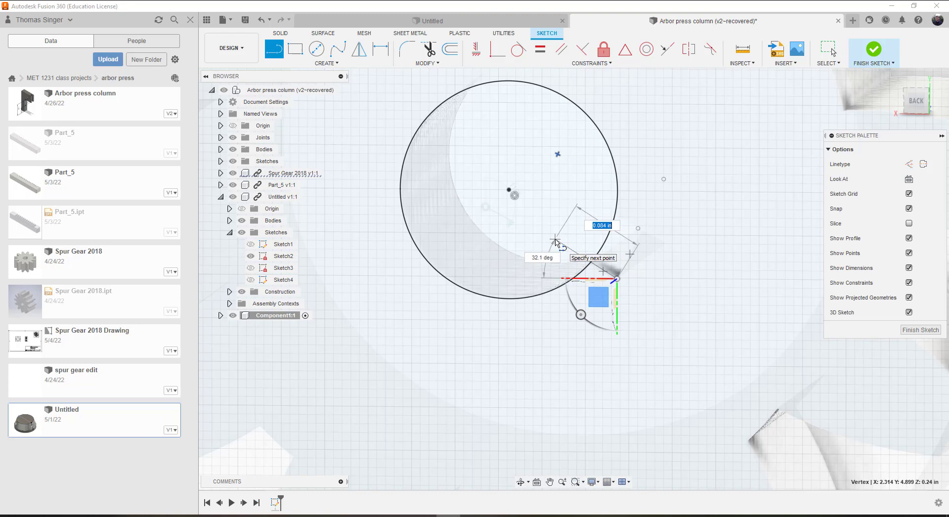
right_click(556, 250)
click(591, 246)
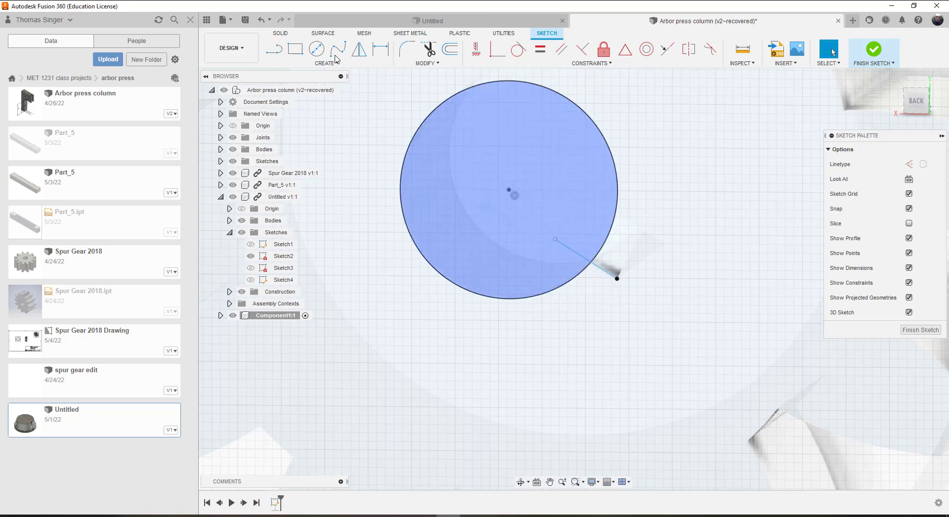
Step: Sketch a second line from the keyway's outer upper corner, parallel to the first, into the bore circle
click(274, 49)
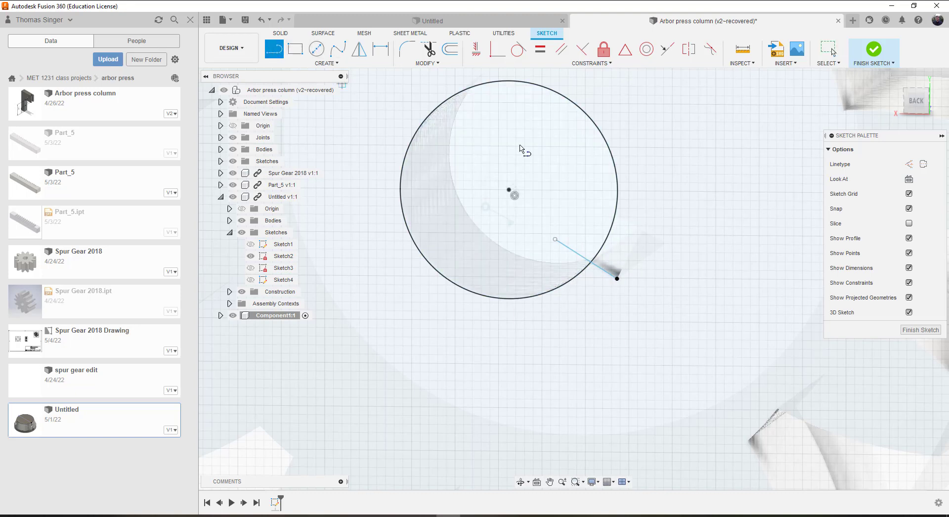
click(654, 237)
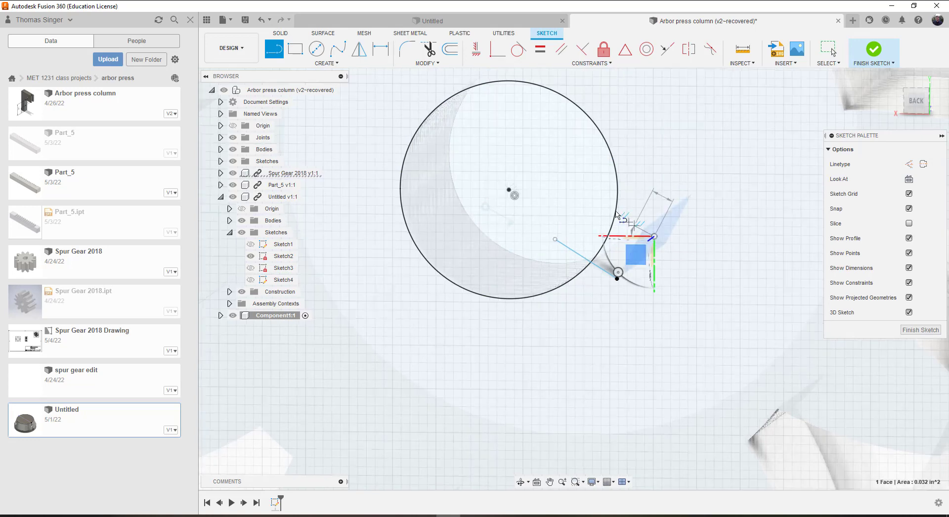
click(575, 189)
right_click(575, 189)
click(617, 189)
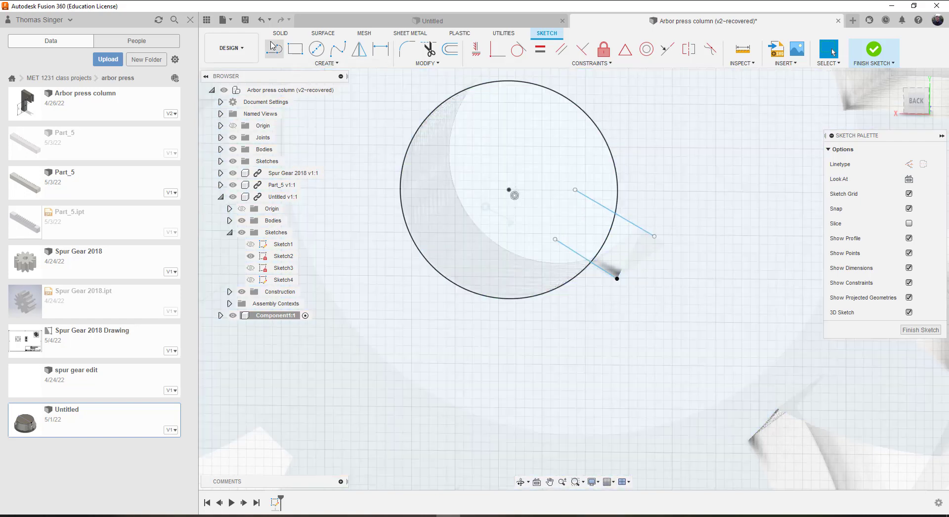
Step: Connect the inner ends of the two keyway side lines with a line inside the circle
click(281, 54)
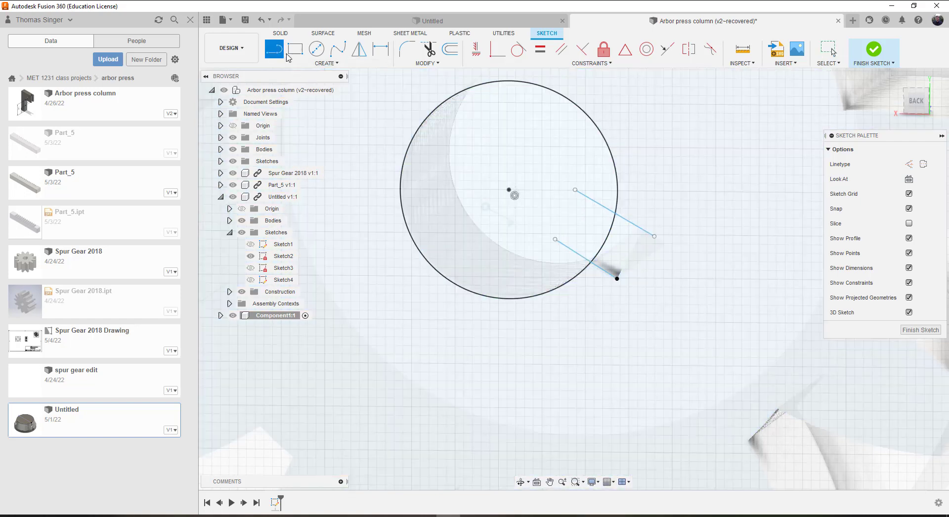
click(555, 240)
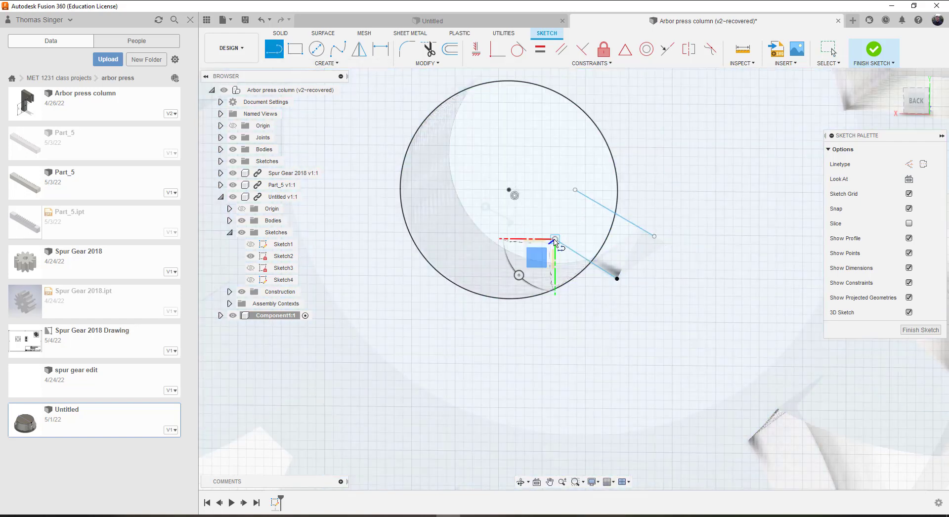
click(574, 189)
right_click(576, 194)
click(620, 196)
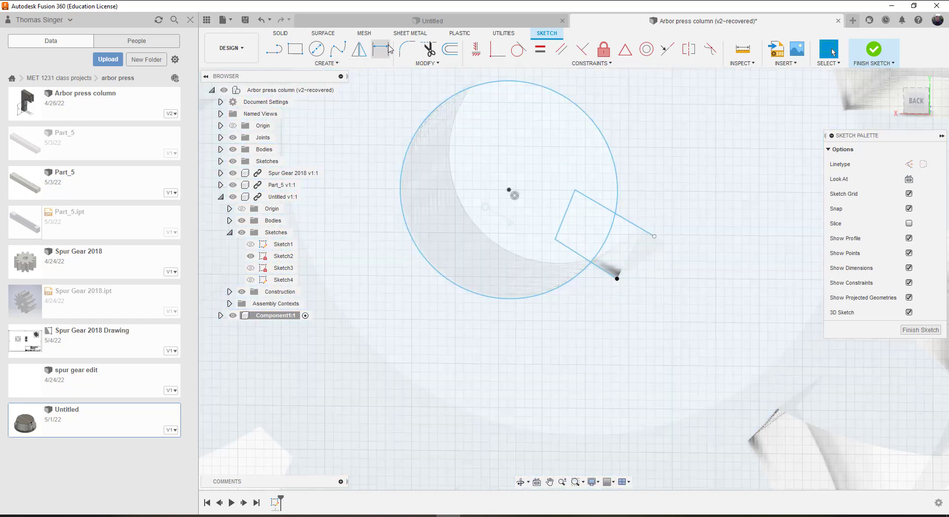
Step: Dimension the connecting line 0.09 in from the centre of the circle
click(388, 48)
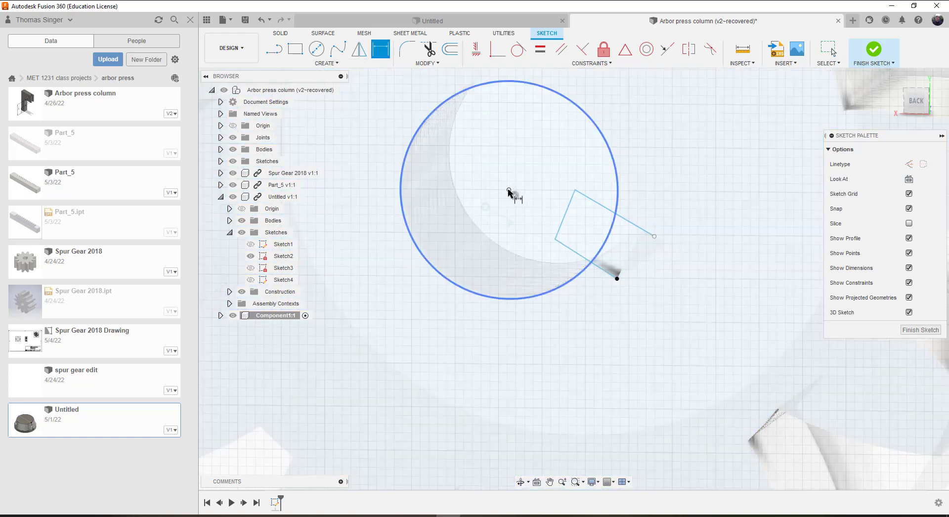
click(509, 191)
click(567, 216)
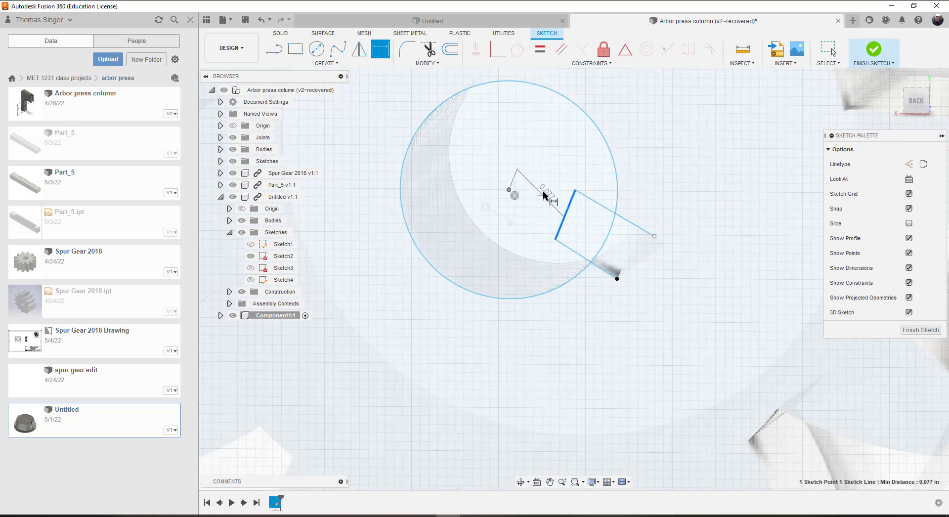
click(557, 179)
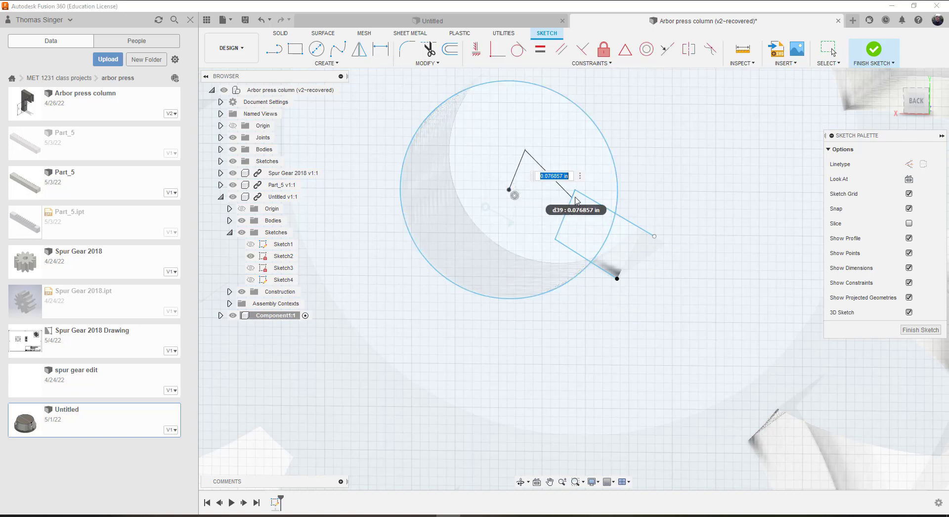
text(.09)
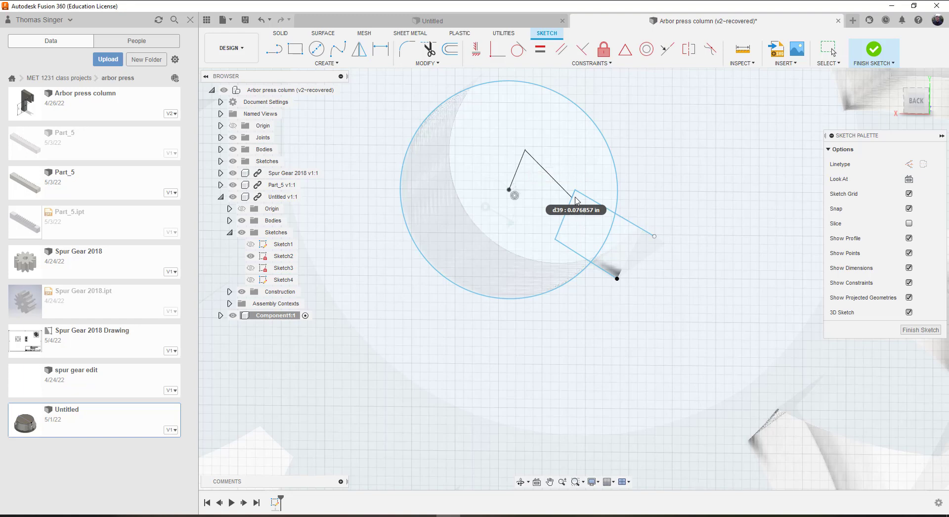
key(Return)
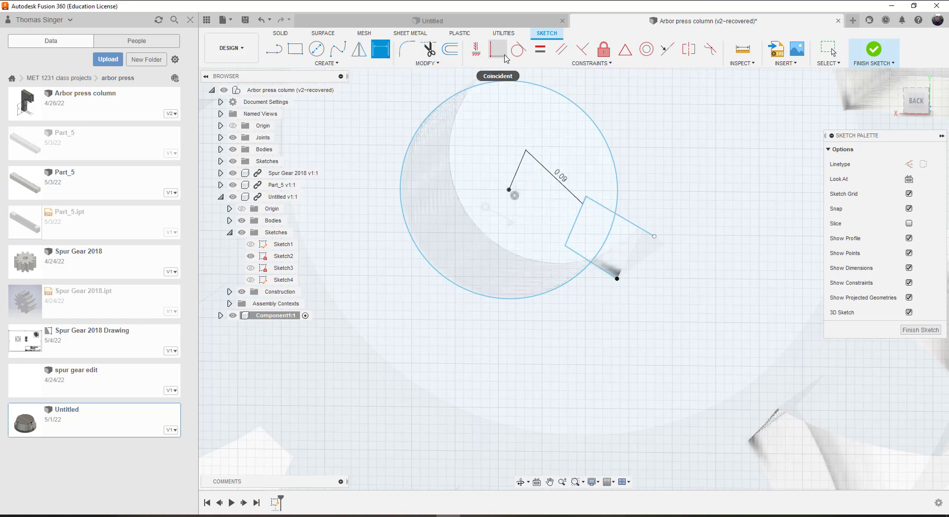
Step: Constrain both keyway side lines perpendicular to the connecting line inside the circle
click(584, 50)
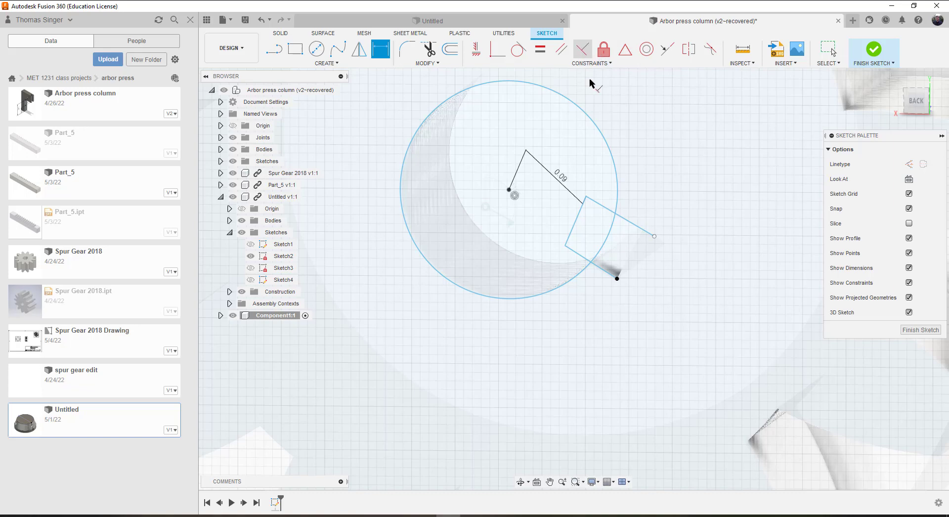
click(599, 205)
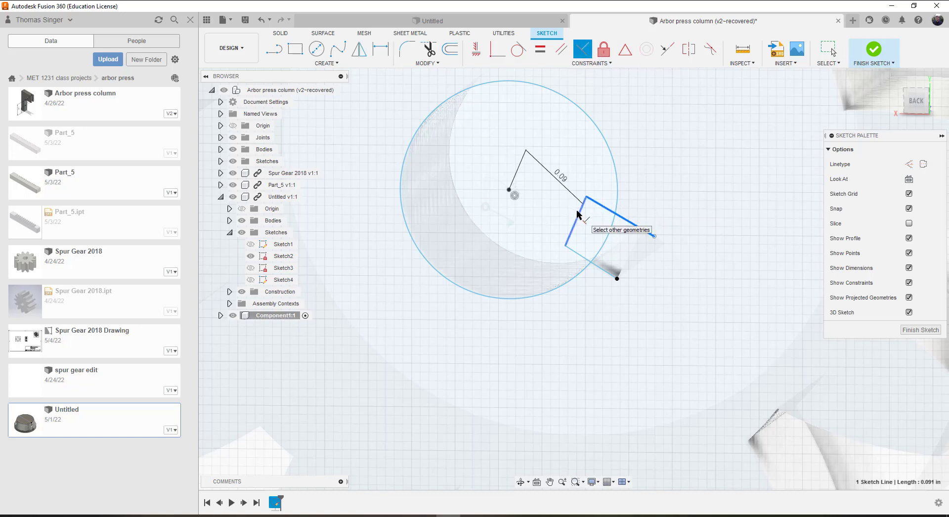
click(579, 213)
click(578, 255)
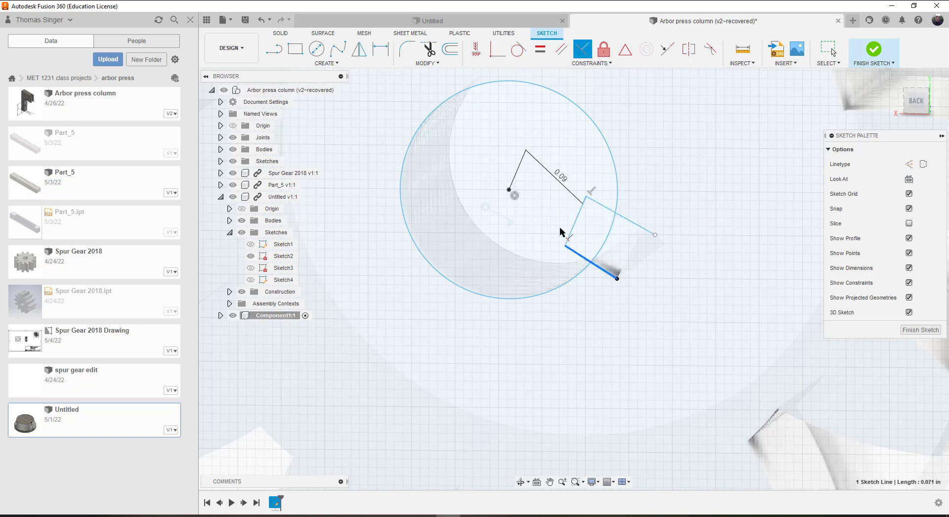
click(571, 234)
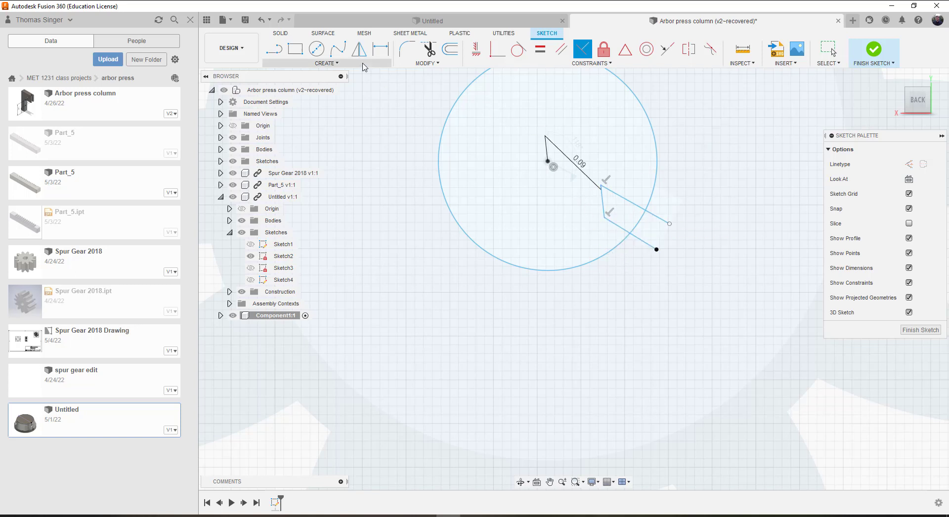
Step: Undo the perpendicular constraints, the 0.09 in dimension and the three keyway lines, back to the plain circle
click(262, 20)
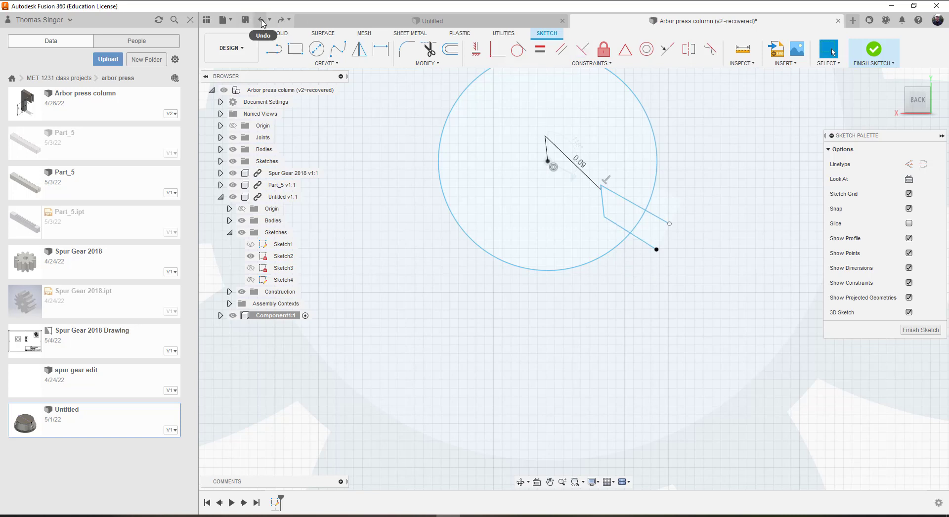
click(262, 21)
click(262, 21)
click(261, 21)
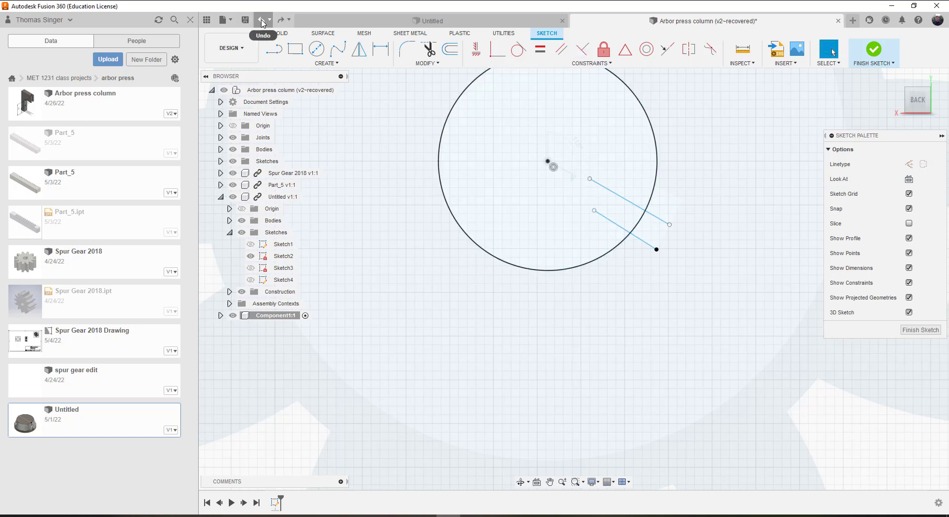
click(261, 21)
click(262, 20)
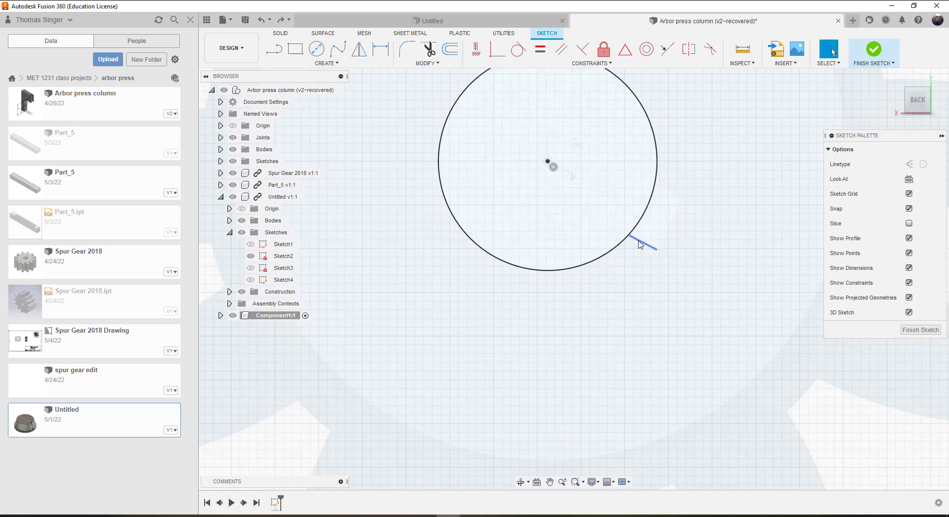
key(ctrl+z)
click(329, 64)
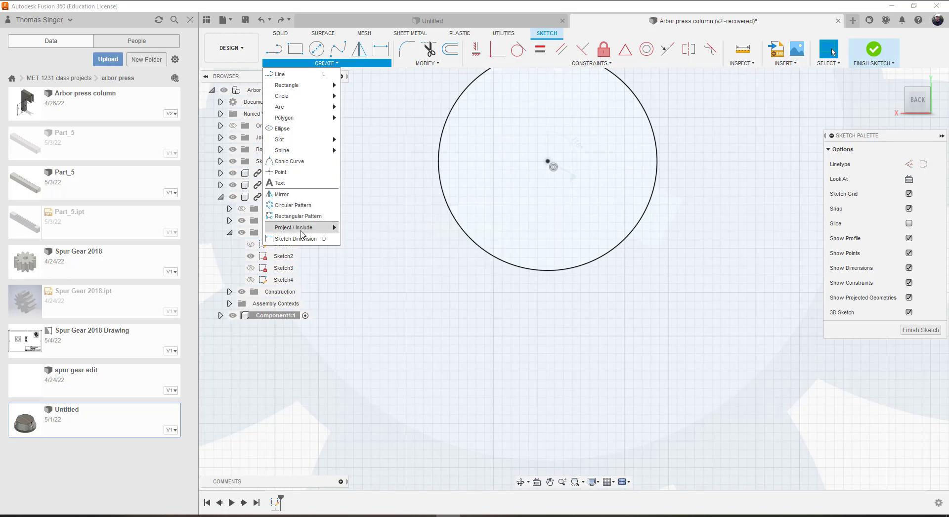
key(ctrl+y)
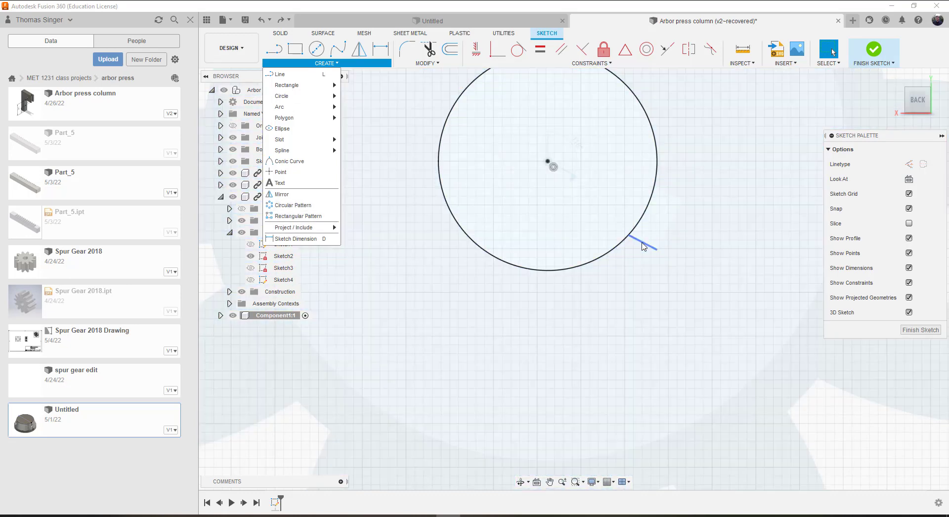
click(643, 246)
key(ctrl+z)
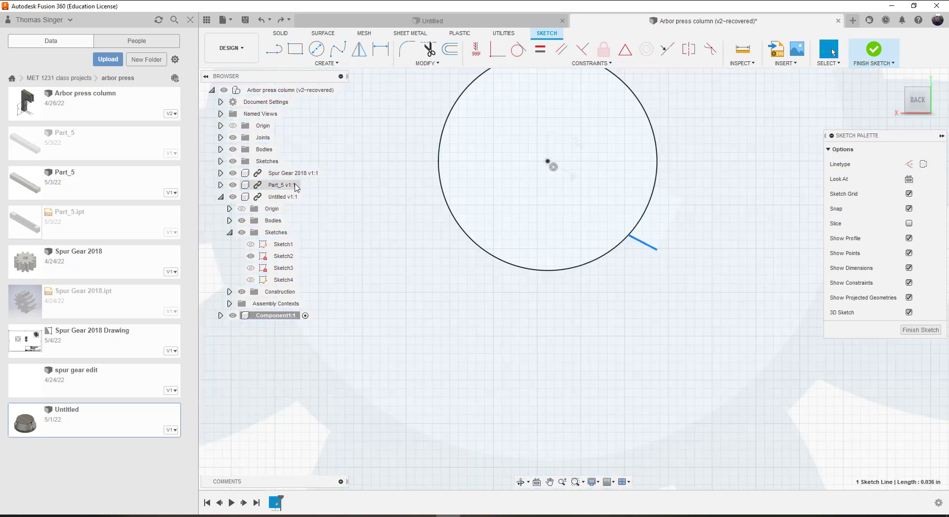
click(269, 50)
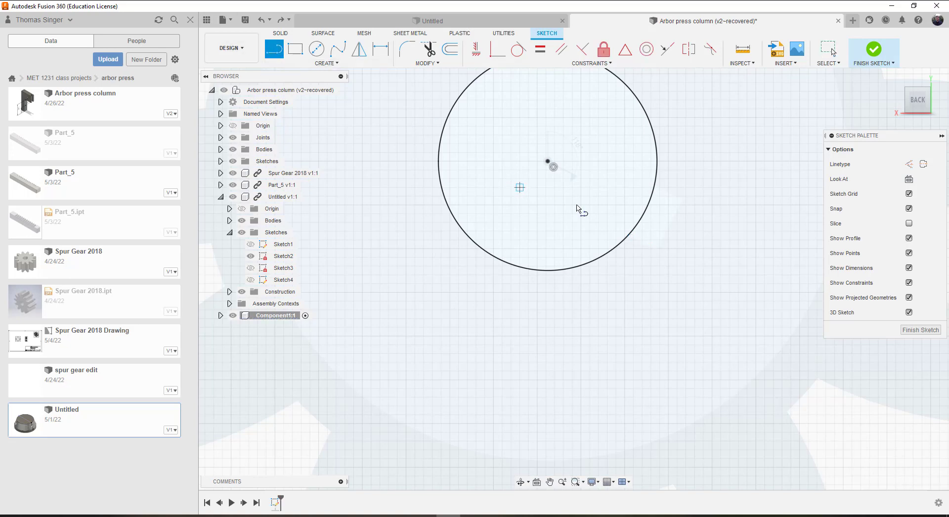
click(656, 250)
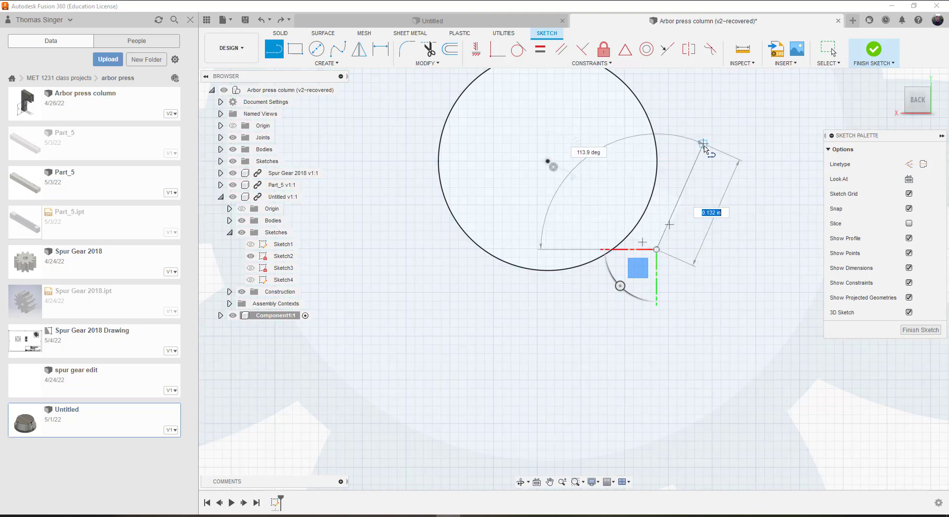
click(704, 167)
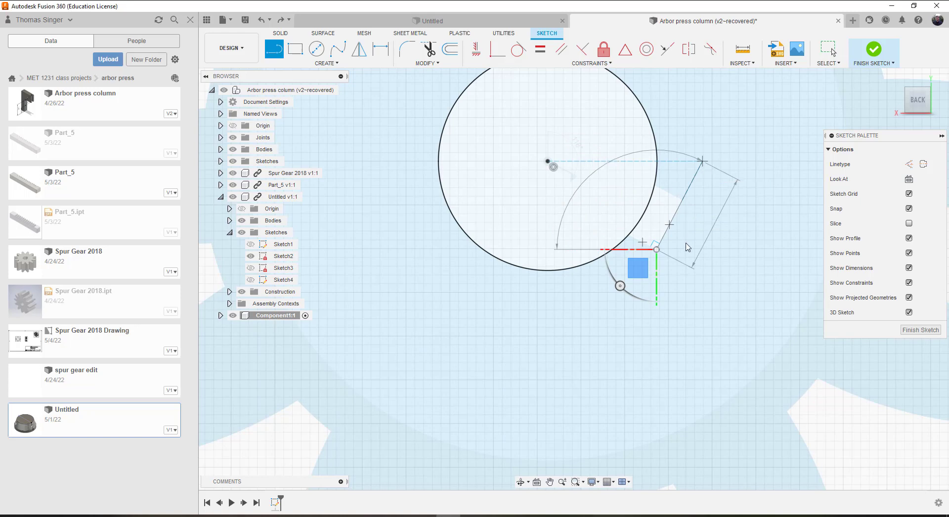
key(Escape)
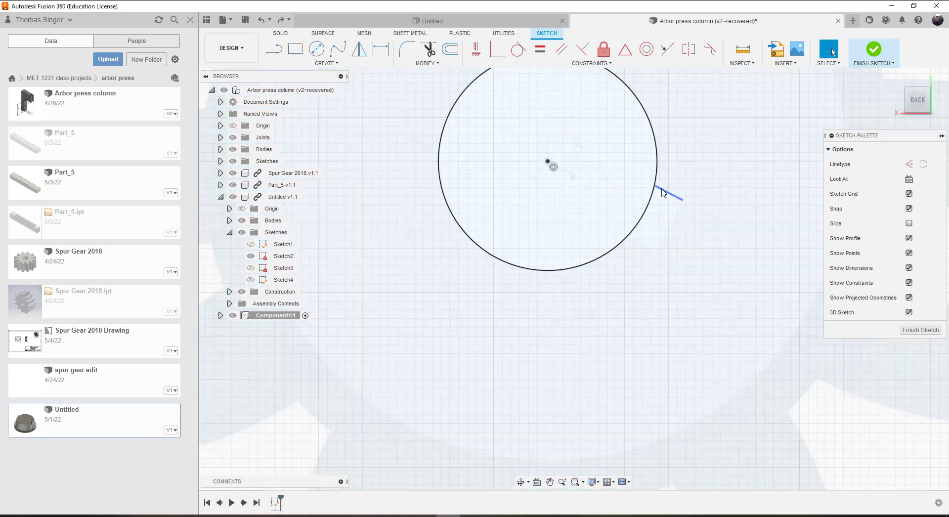
Step: Trim away the part of the circle that spans the keyway opening between its two side edges
click(662, 193)
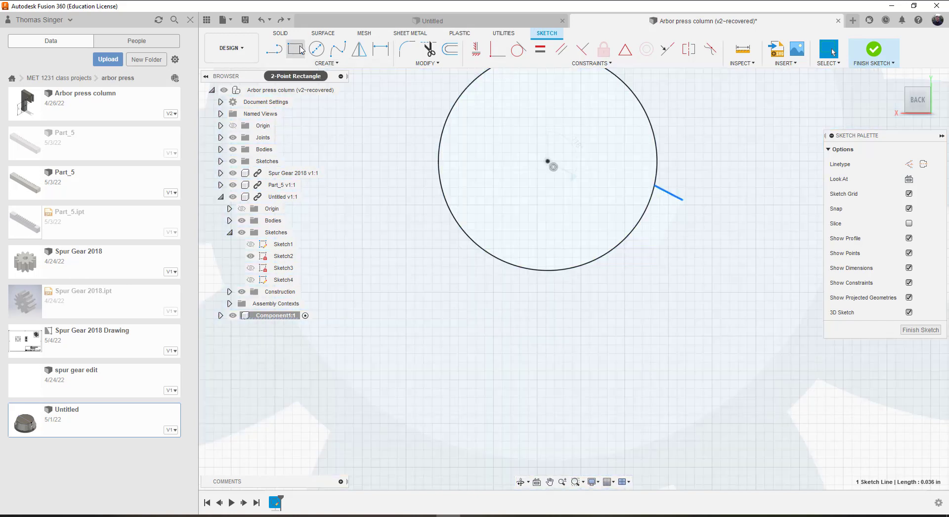
click(428, 49)
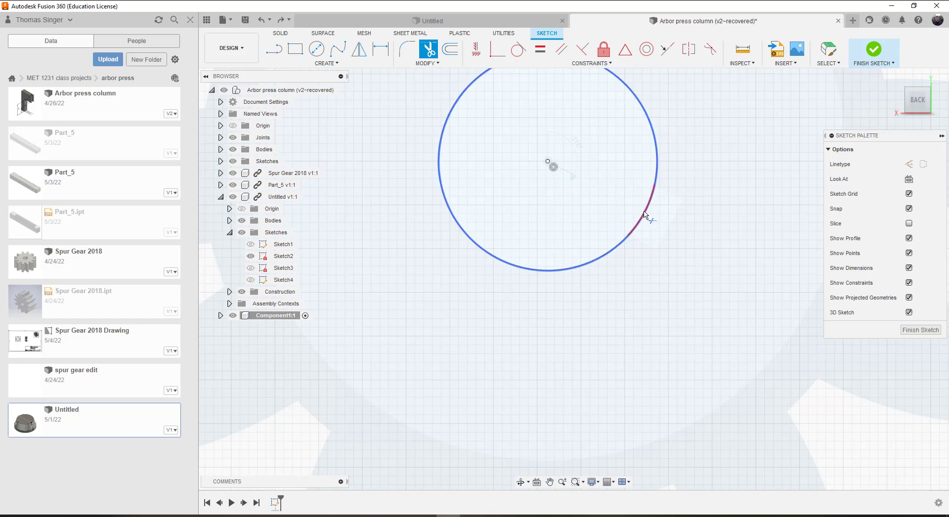
click(643, 216)
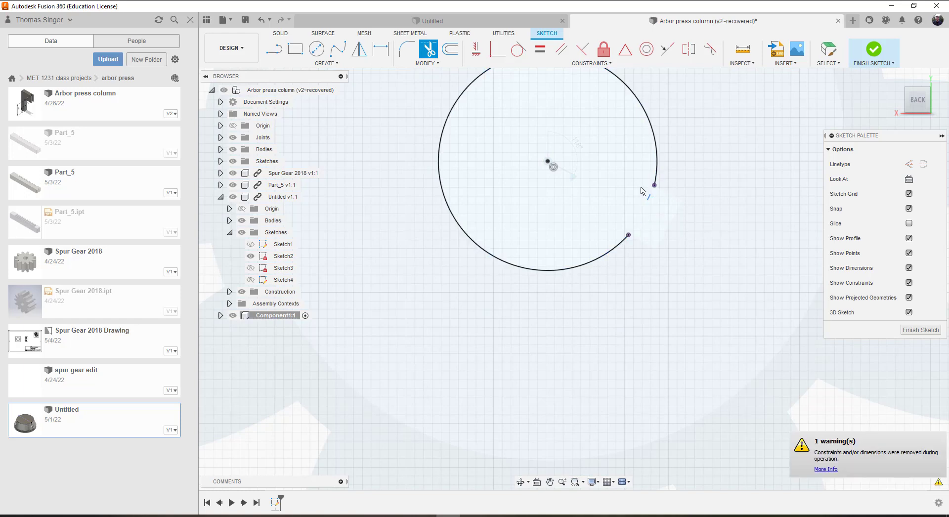
click(274, 49)
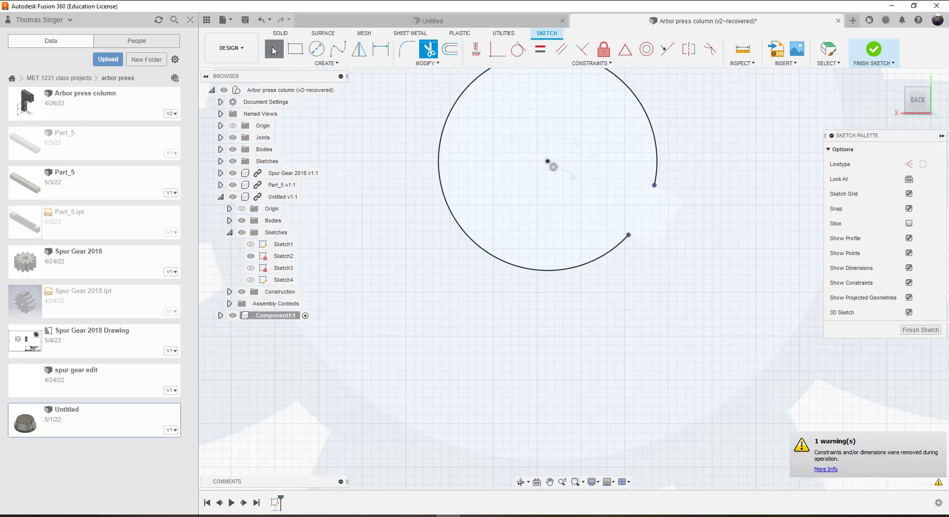
Step: Draw the lower keyway side line from the keyway's outer corner through the circle's lower open end into the circle
click(656, 249)
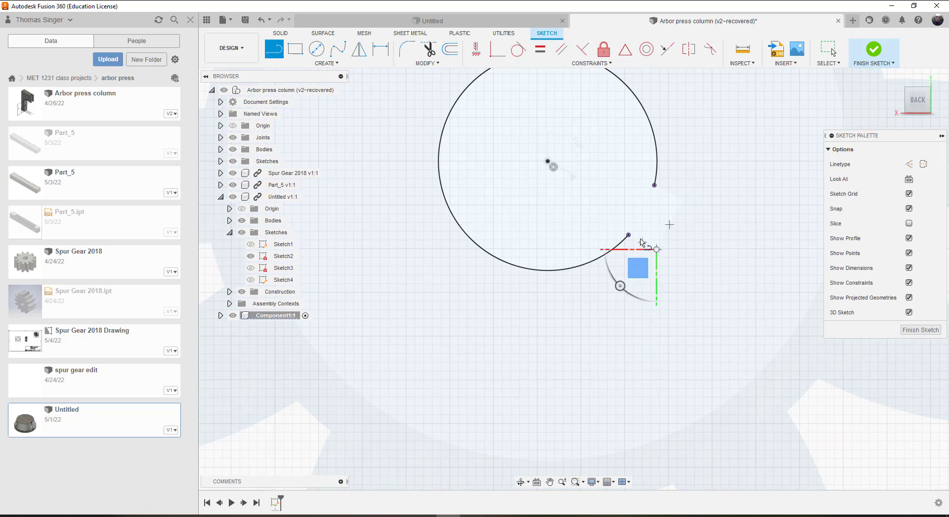
click(591, 216)
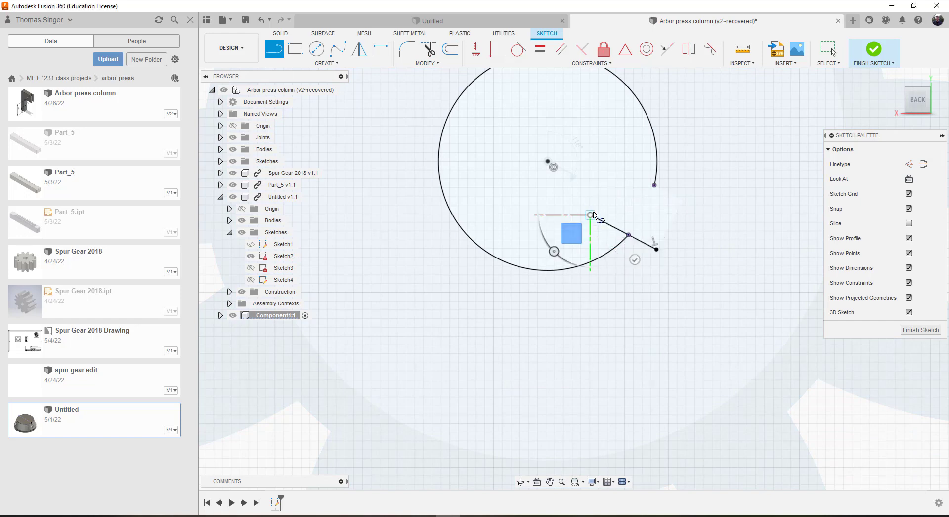
right_click(591, 215)
click(653, 214)
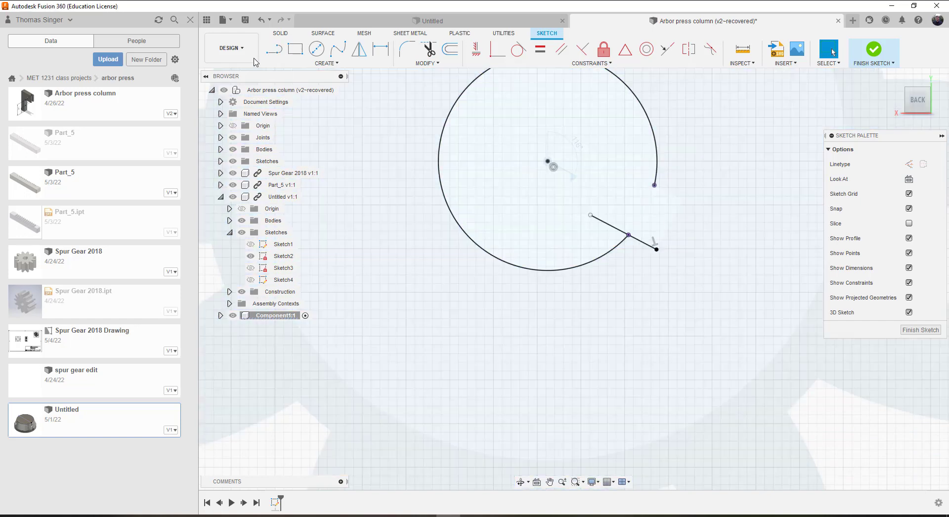
Step: Draw the upper keyway side line into the circle and connect its inner end to the lower side line's inner end
click(274, 49)
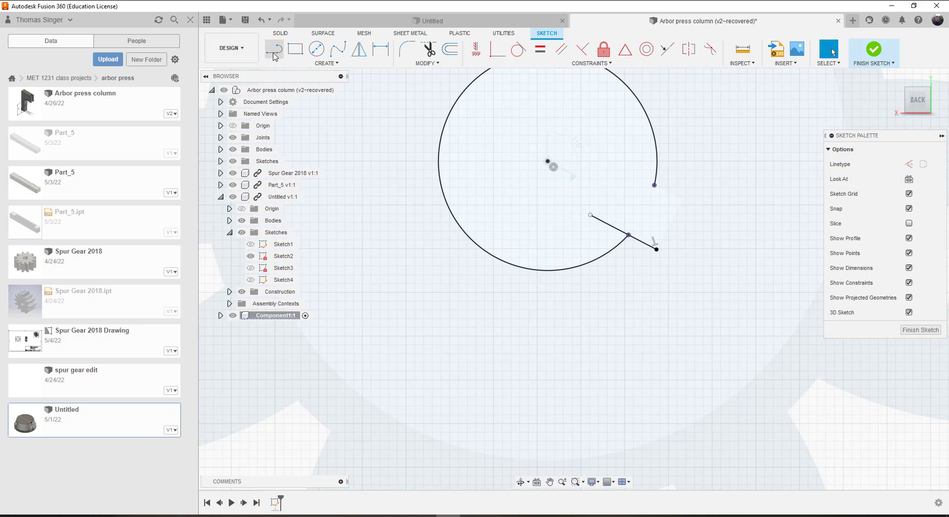
click(683, 200)
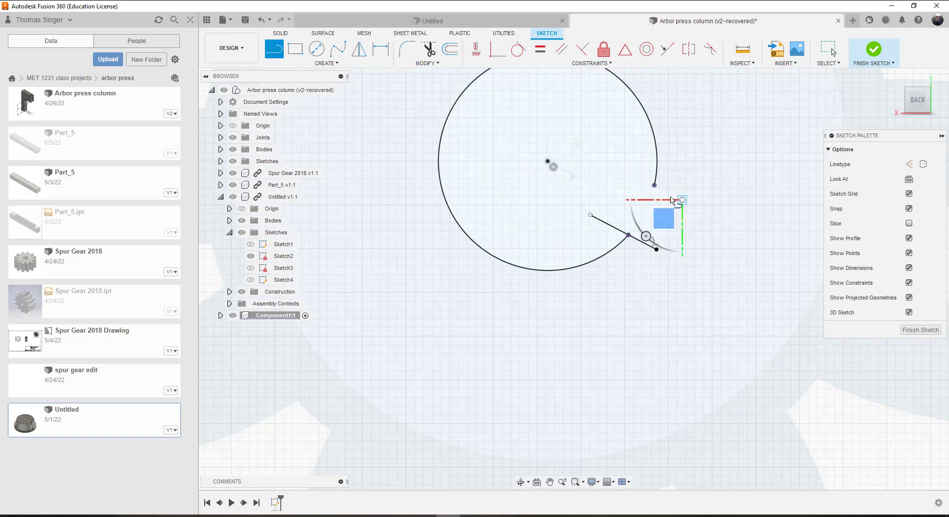
click(618, 168)
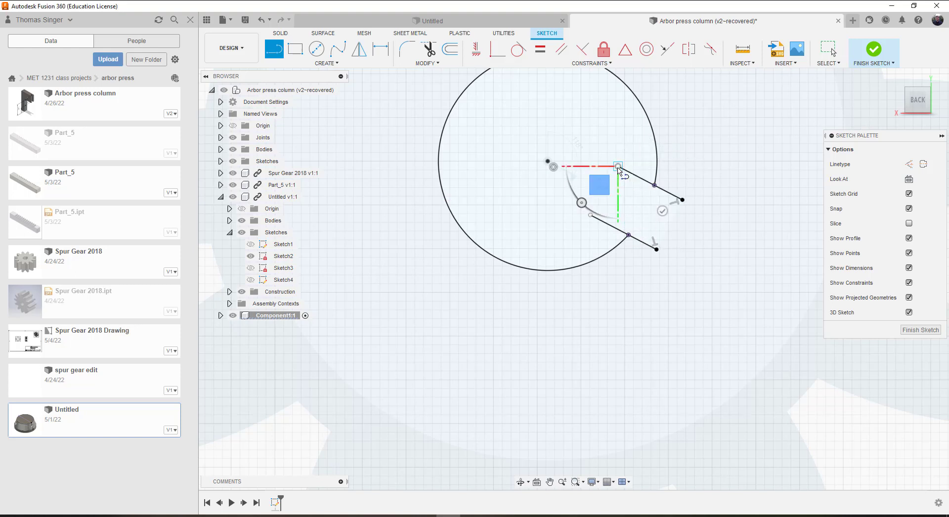
click(591, 216)
right_click(588, 214)
click(624, 207)
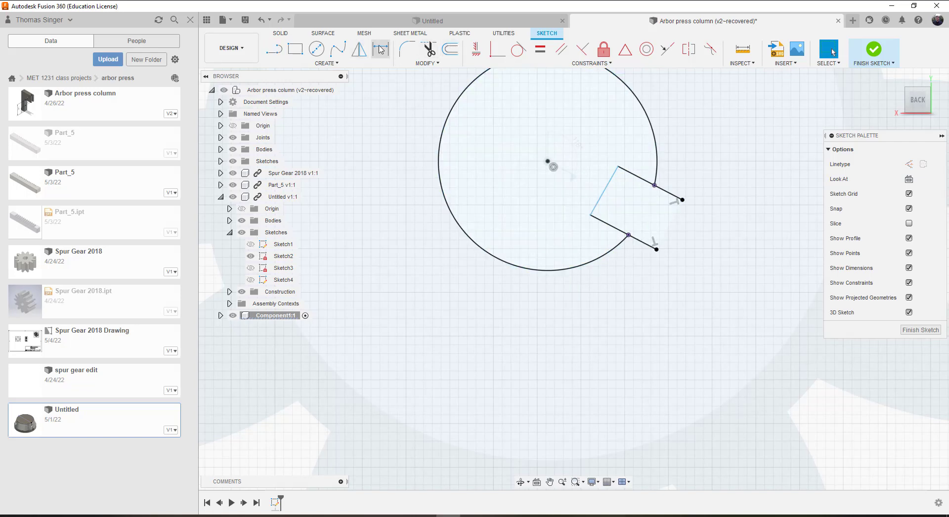
Step: Dimension the angle between the upper keyway side line and the connecting line as 90°
click(381, 49)
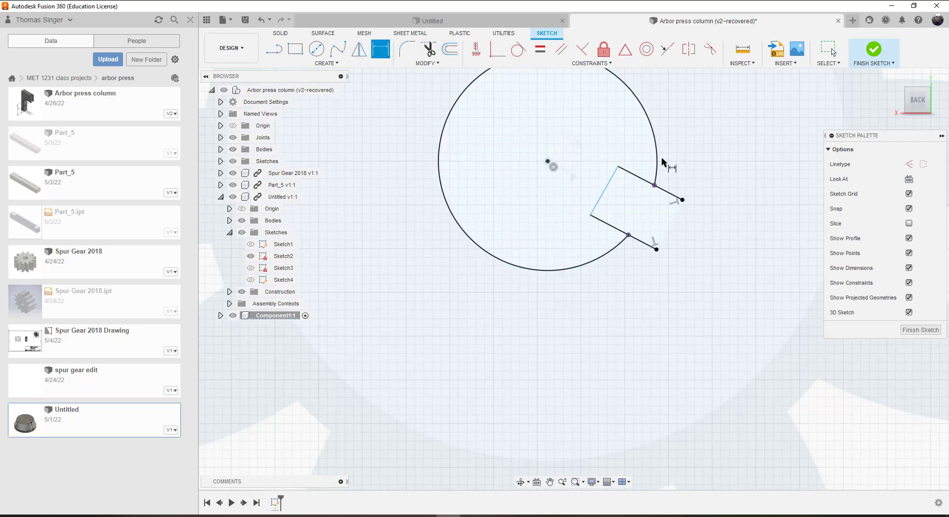
click(638, 177)
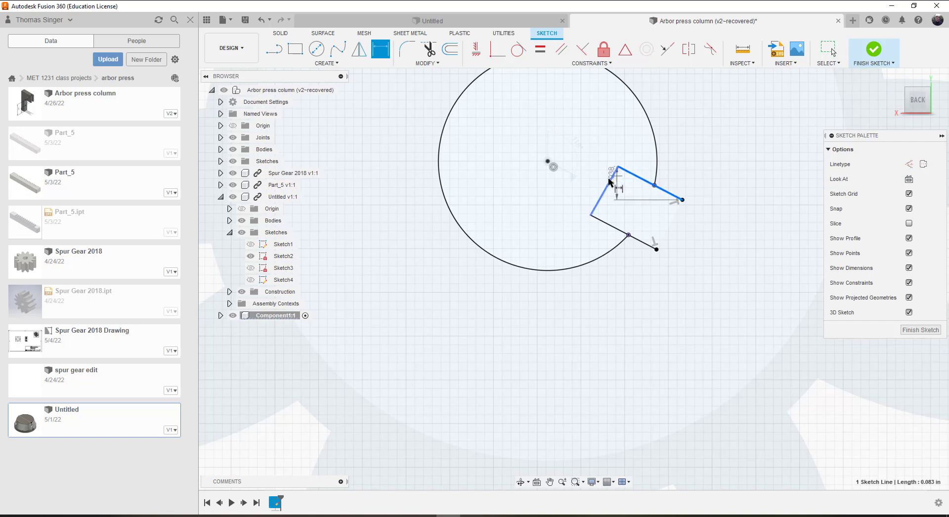
click(609, 180)
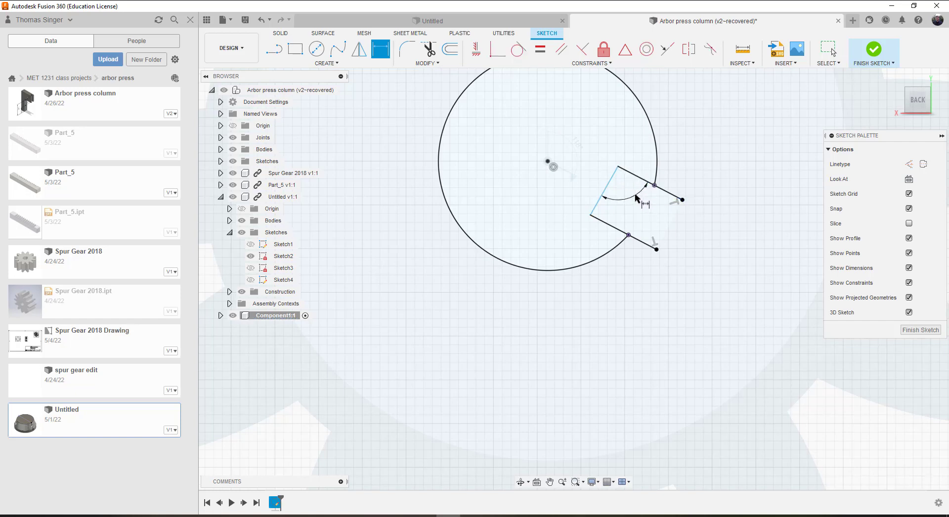
click(636, 198)
text(90)
key(Return)
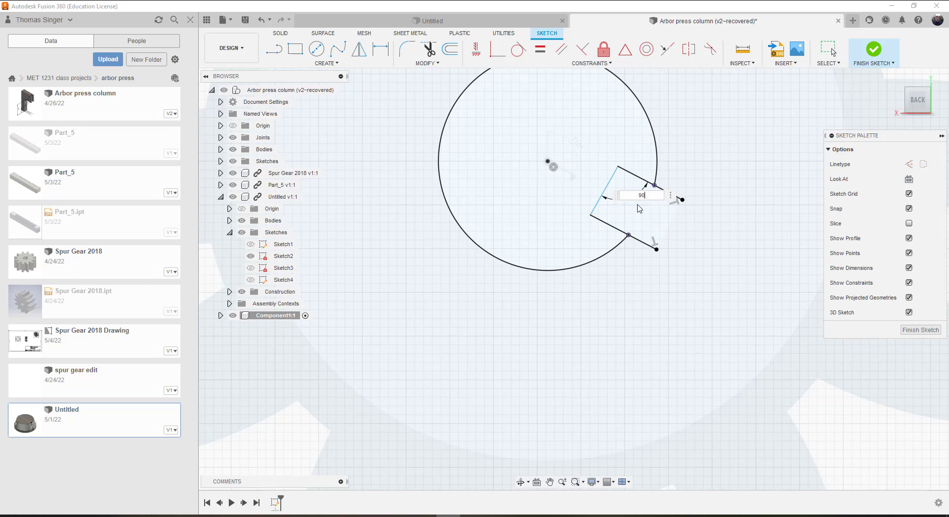
Step: Try to dimension the angle between the lower keyway side line and the connecting line
click(611, 226)
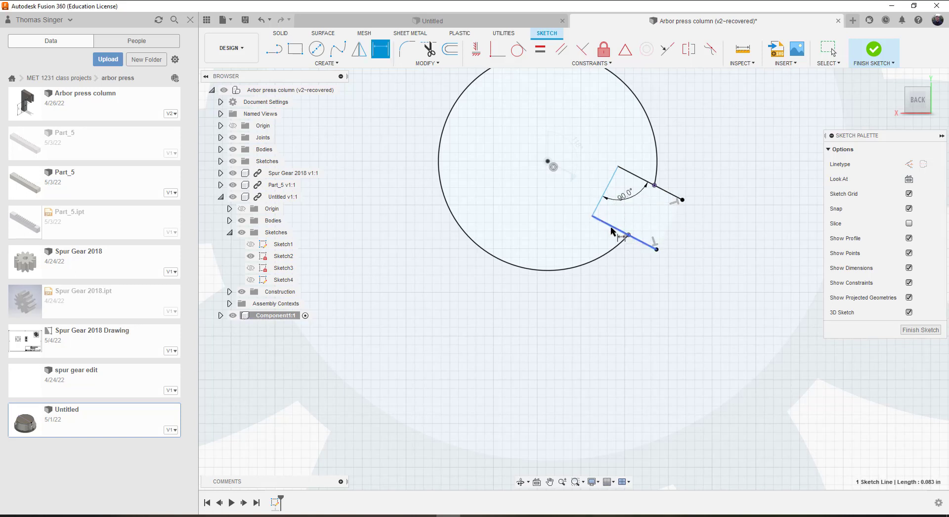
click(598, 206)
click(615, 216)
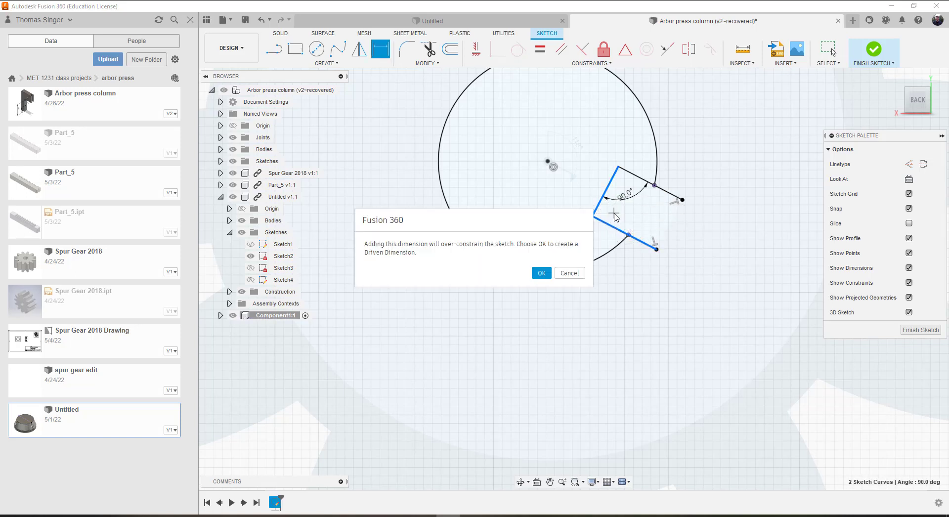
click(570, 274)
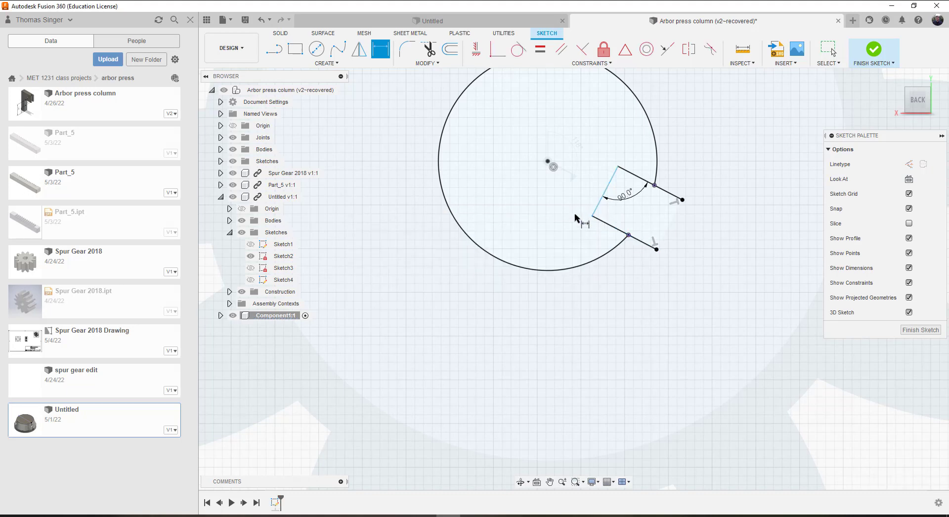
Step: Trim off the ends of both keyway side lines that extend outside the circle
click(428, 49)
click(647, 249)
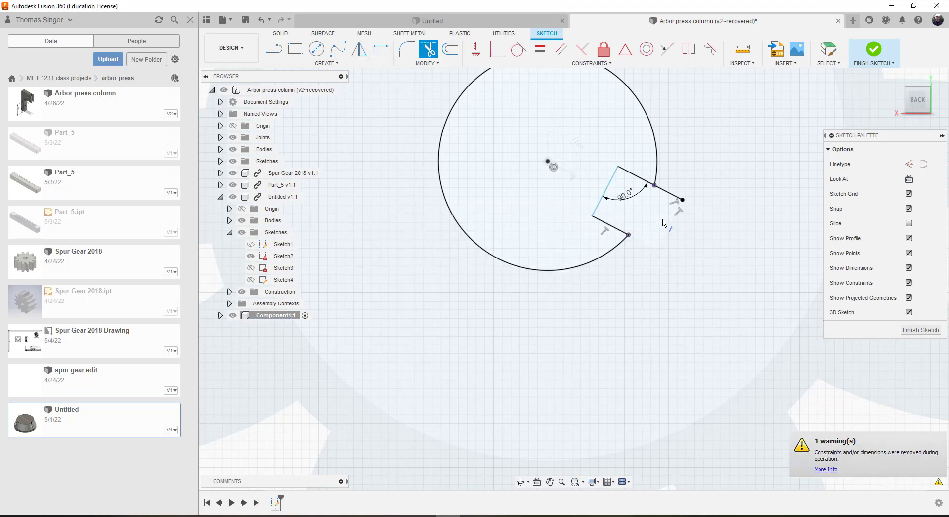
click(670, 194)
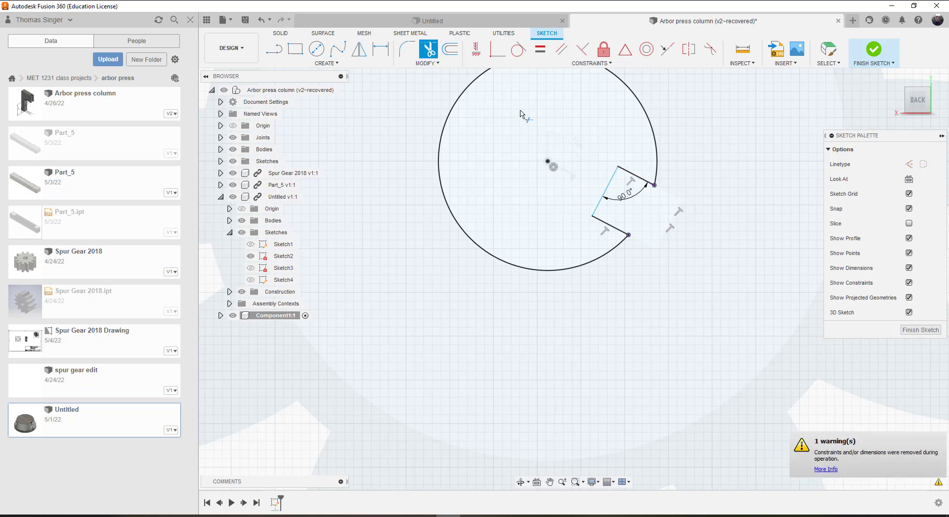
Step: Dimension the keyway's connecting line 0.09 in from the centre of the circle
click(388, 51)
click(593, 190)
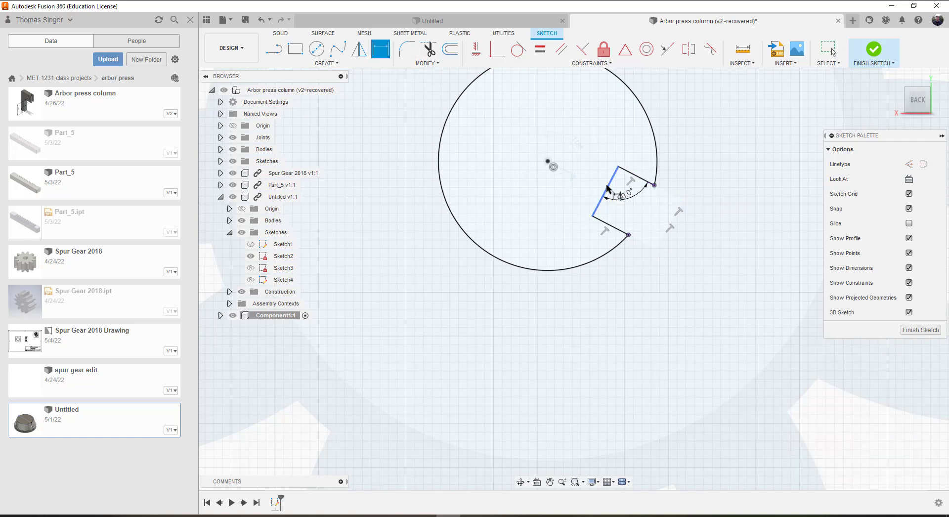
click(649, 124)
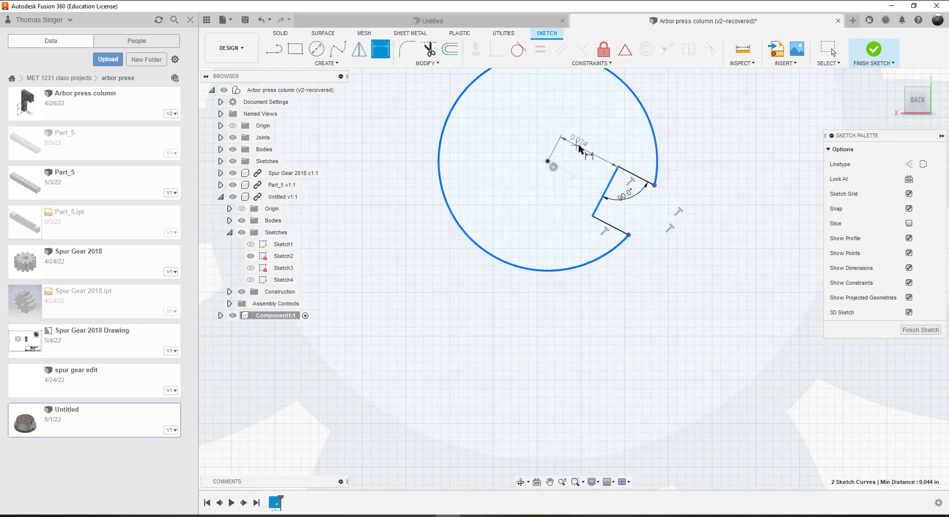
click(581, 155)
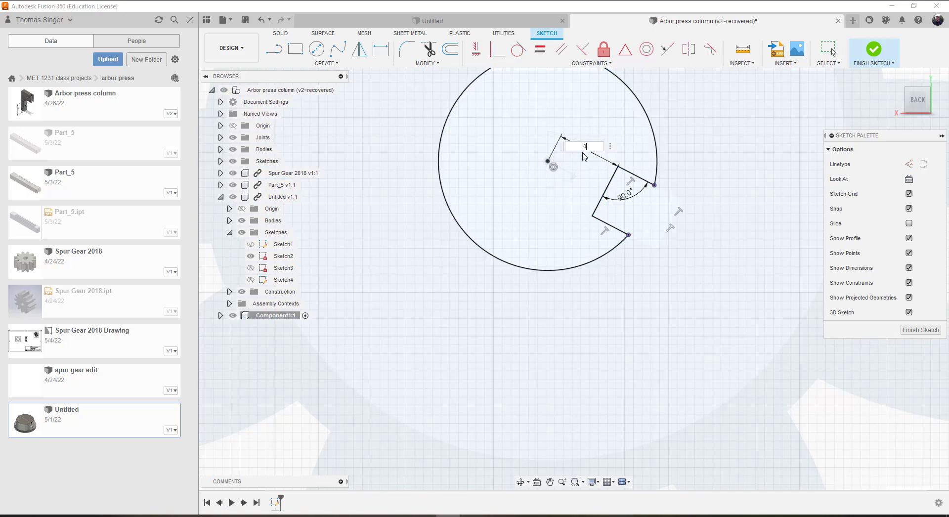
key(Return)
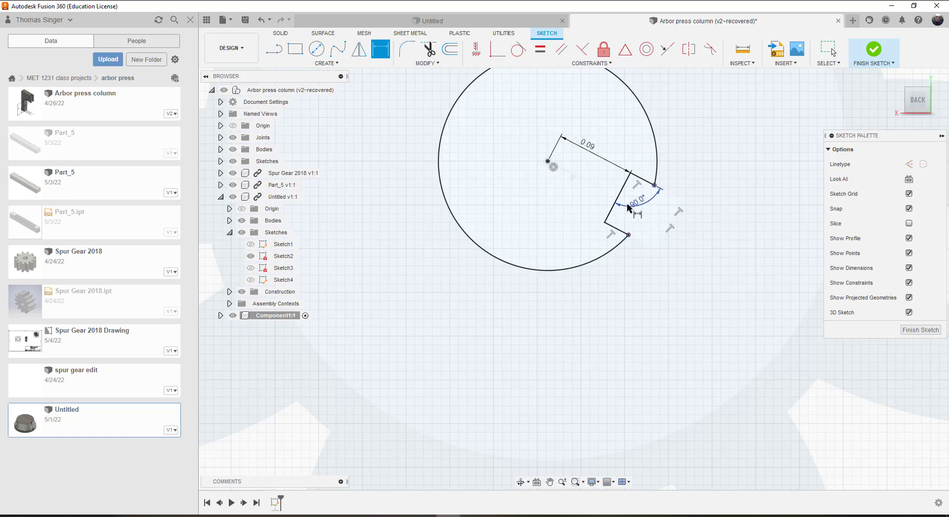
Step: Finish the keyed shaft profile sketch
scroll(593, 217, down, 5)
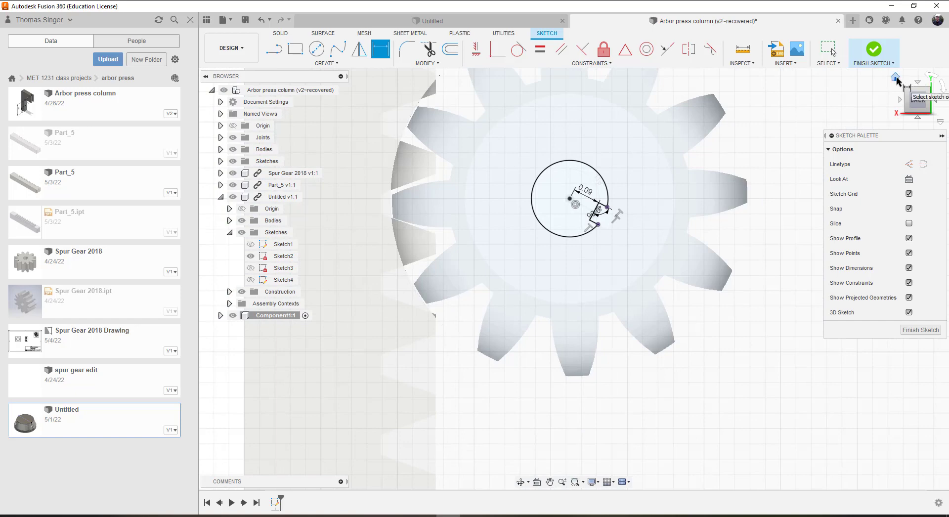
drag(927, 92, 899, 102)
scroll(570, 221, down, 1)
scroll(570, 221, down, 1)
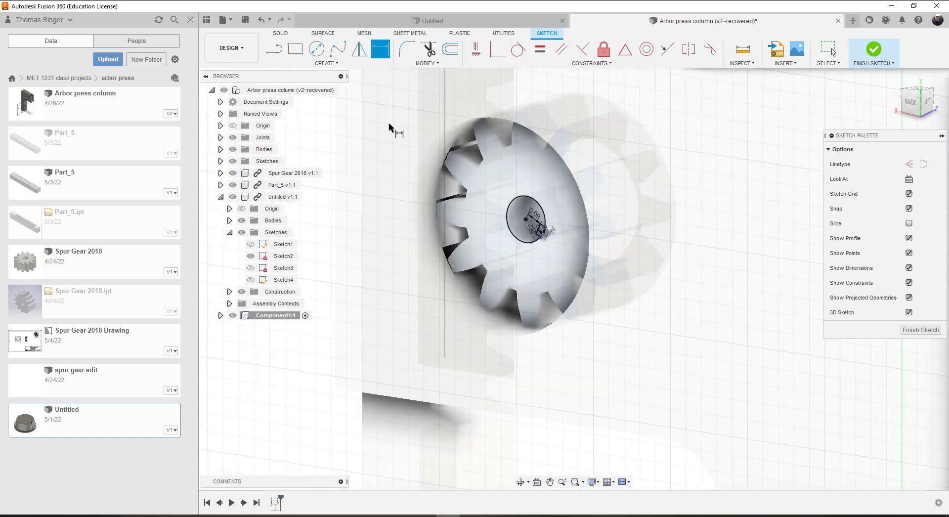
click(874, 50)
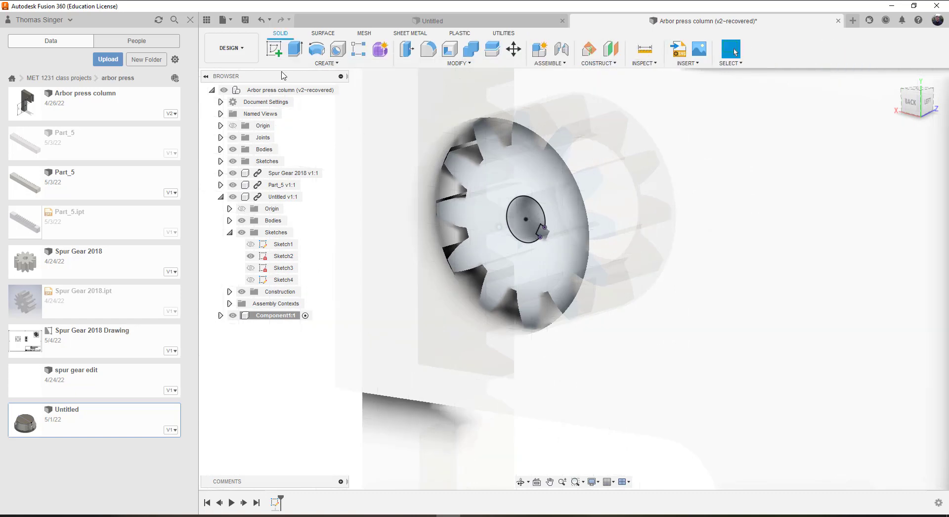
right_click(275, 316)
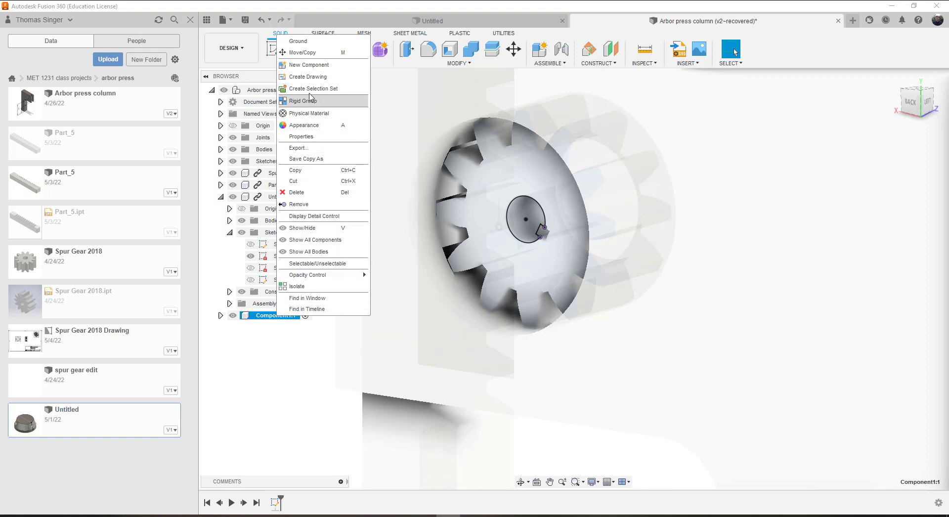
key(Escape)
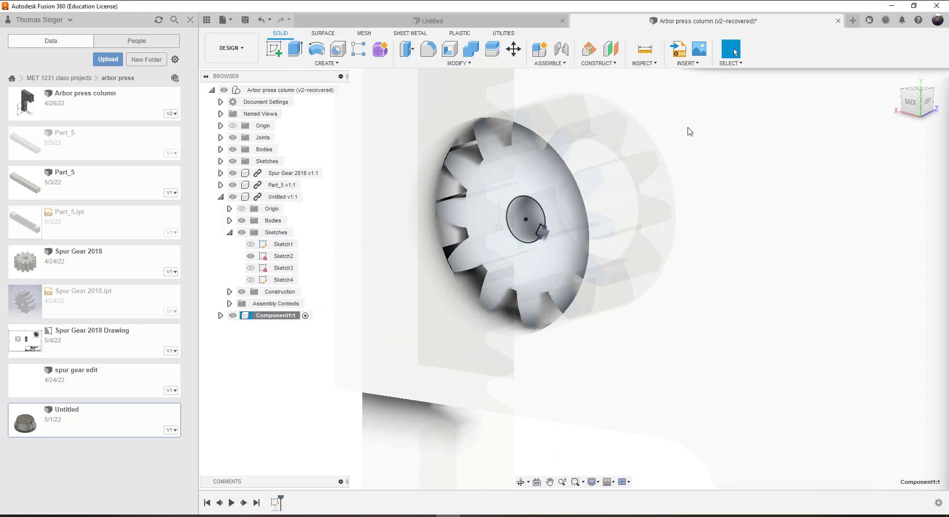
Step: Extrude the keyed circular profile 2.7 in outward from the gear as a new body
click(295, 50)
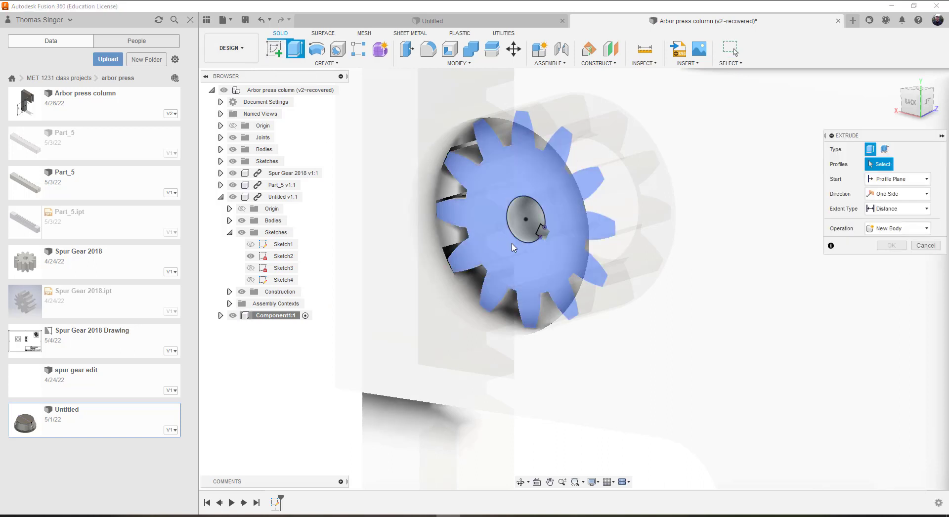
click(534, 223)
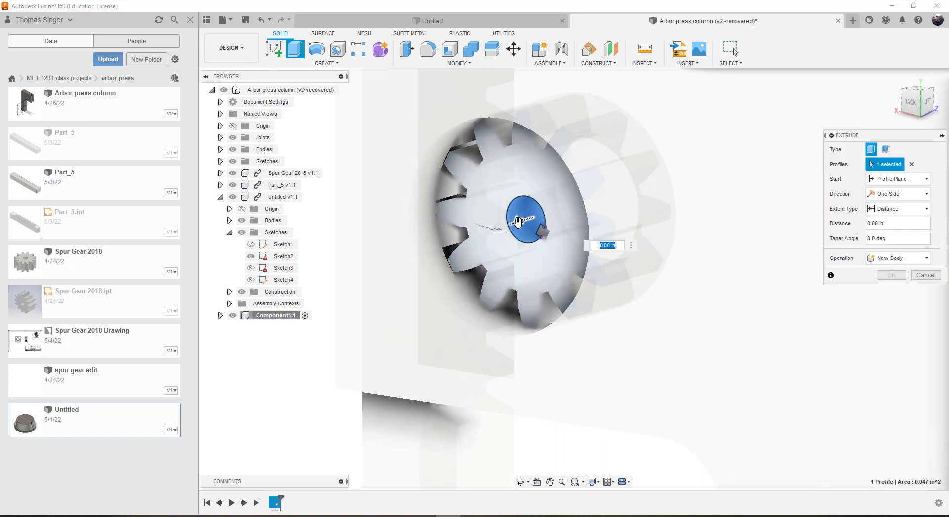
drag(518, 221, 363, 262)
text(2)
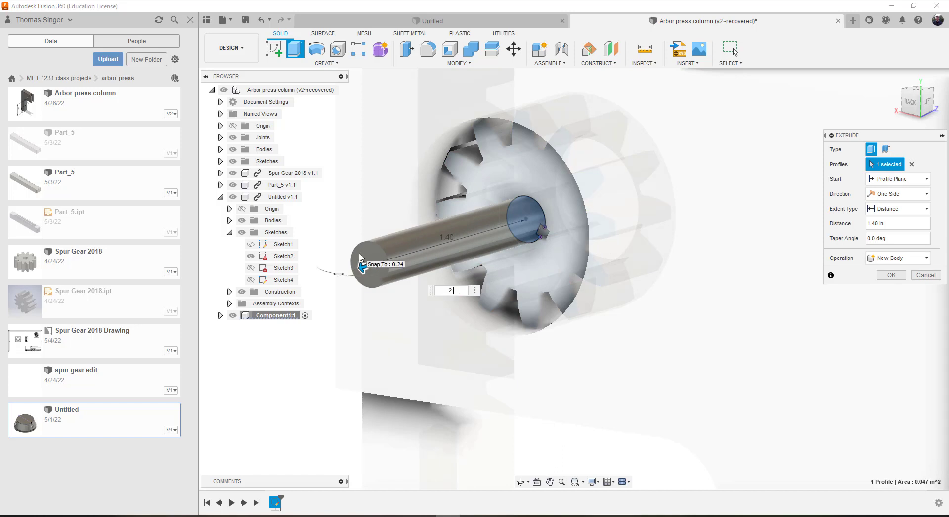
text(.7)
key(Return)
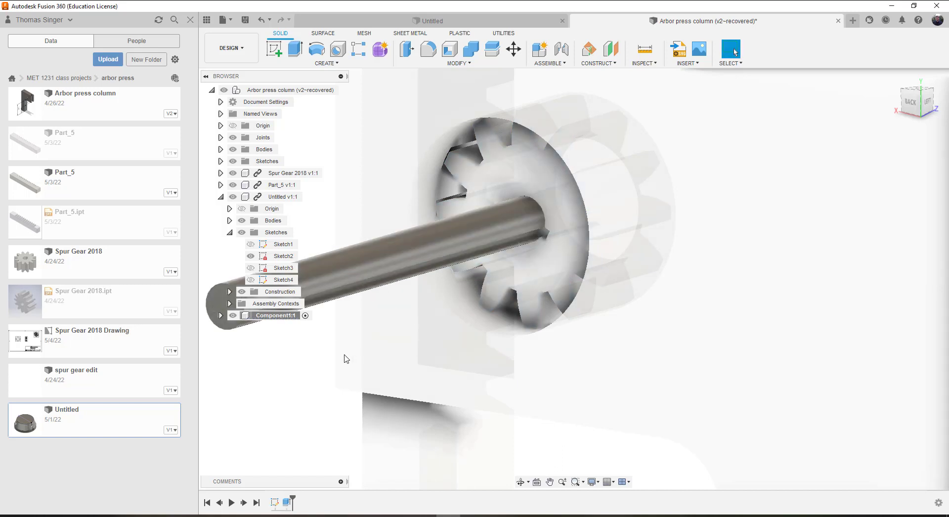
Step: Rename the new component as shaft
click(285, 317)
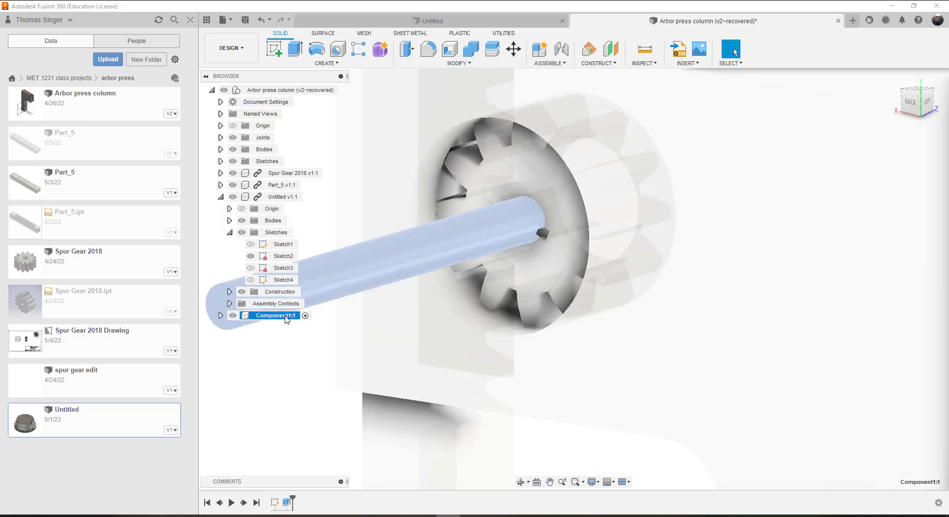
click(285, 317)
text(shaft)
key(Return)
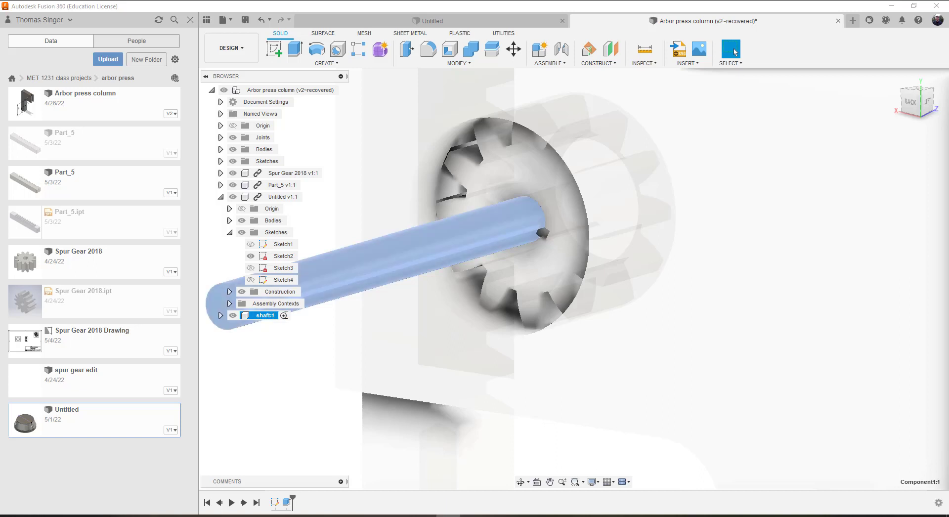
click(519, 379)
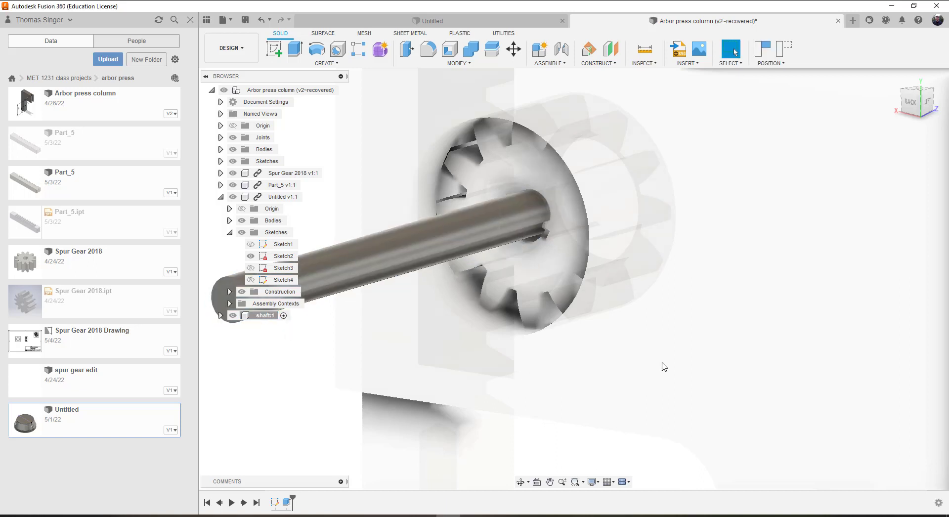
Step: Examine how the shaft's keyway lines up with the spur gear's bore in the back view
click(699, 378)
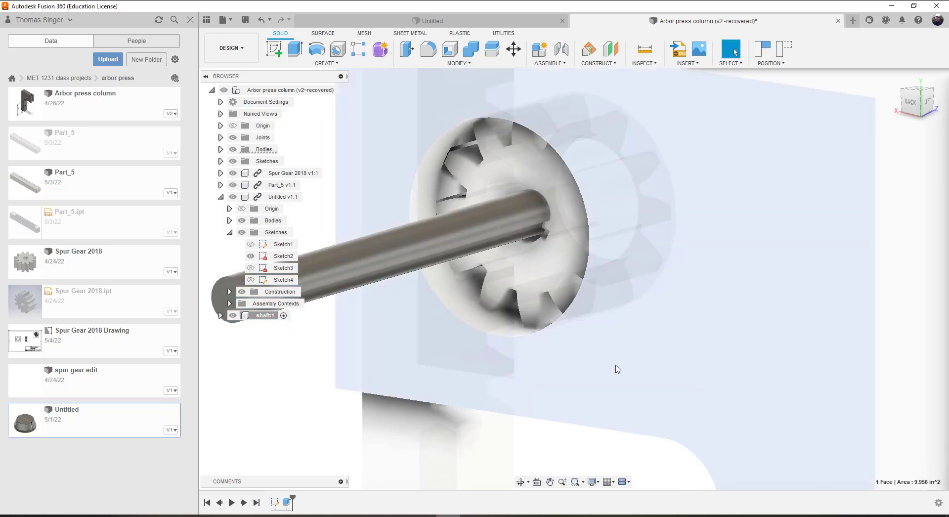
click(908, 101)
scroll(595, 214, up, 6)
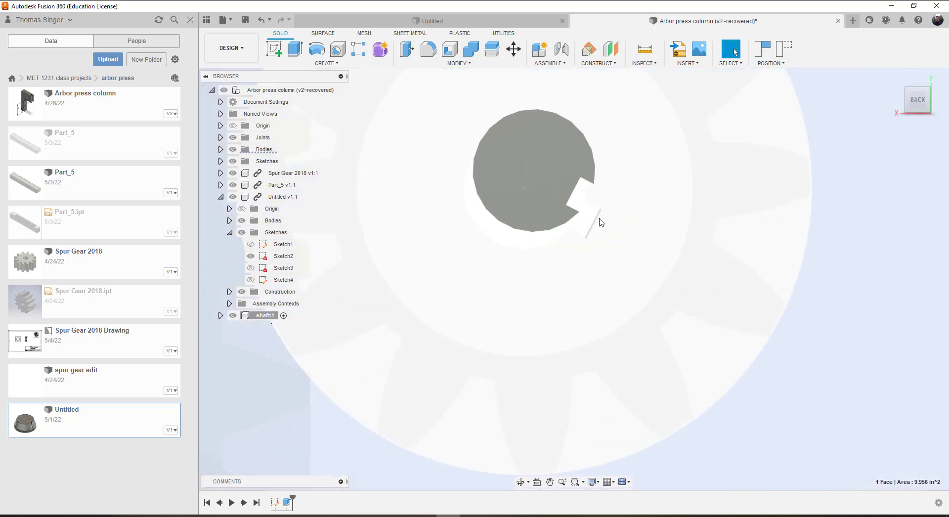
scroll(692, 197, down, 5)
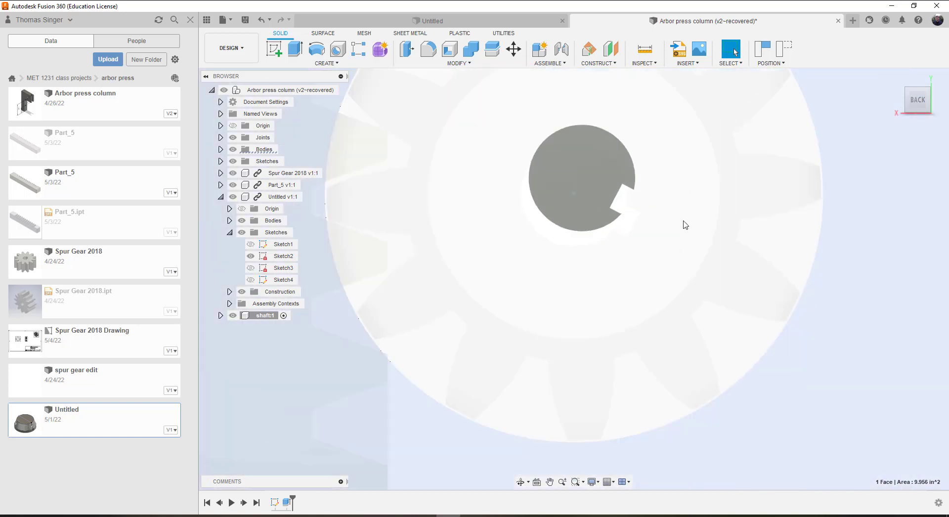
Step: Try to joint the centre of the shaft's outer end to the centre of the spur gear's bore, and undo it
click(896, 77)
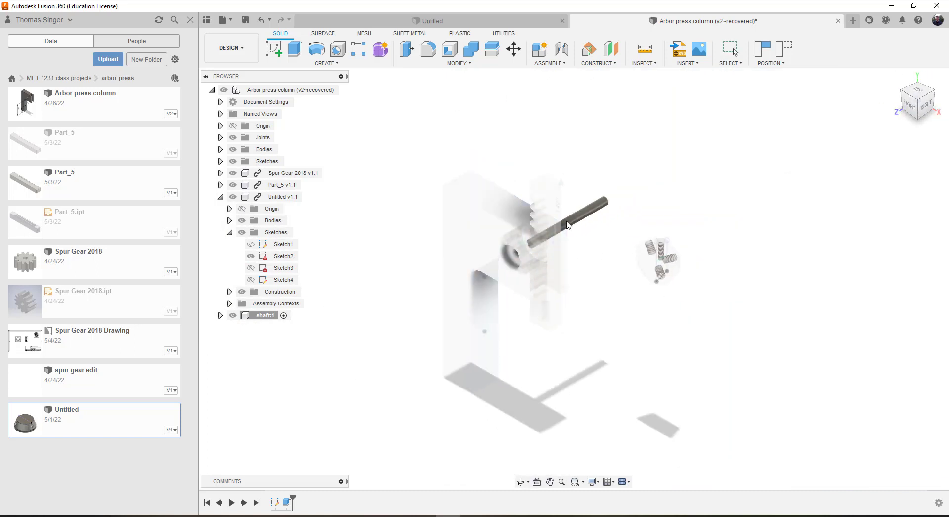
click(562, 49)
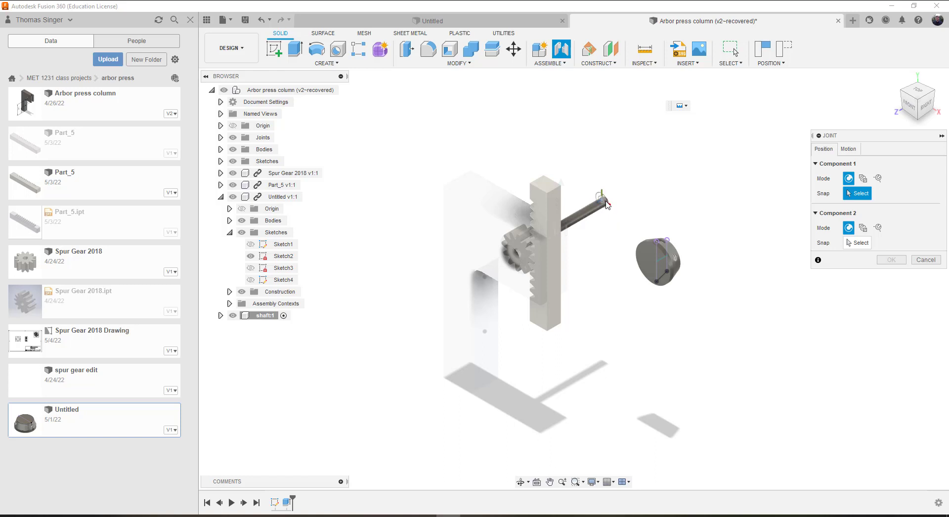
scroll(608, 205, up, 5)
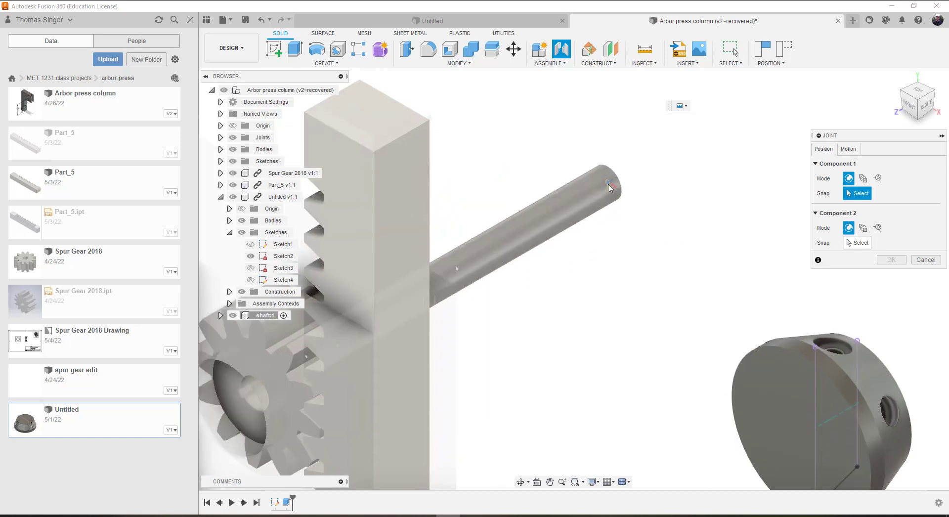
click(609, 187)
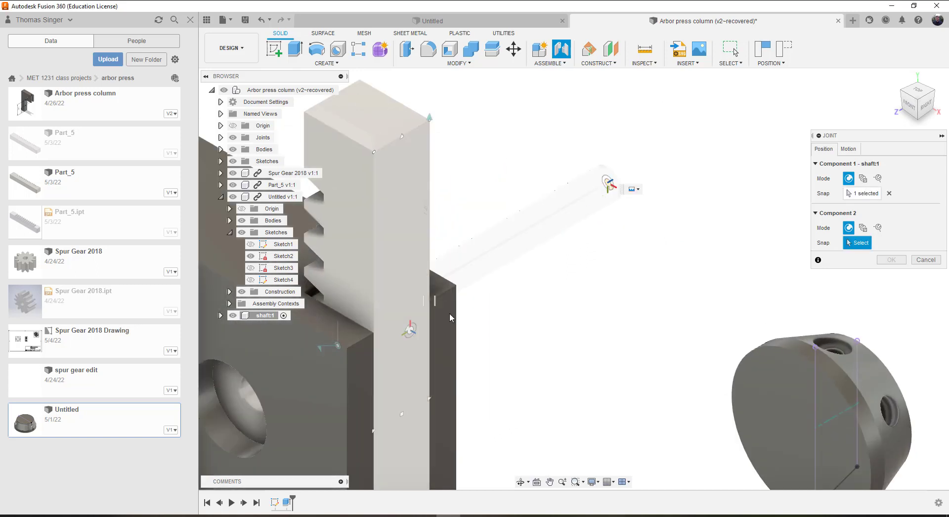
click(911, 104)
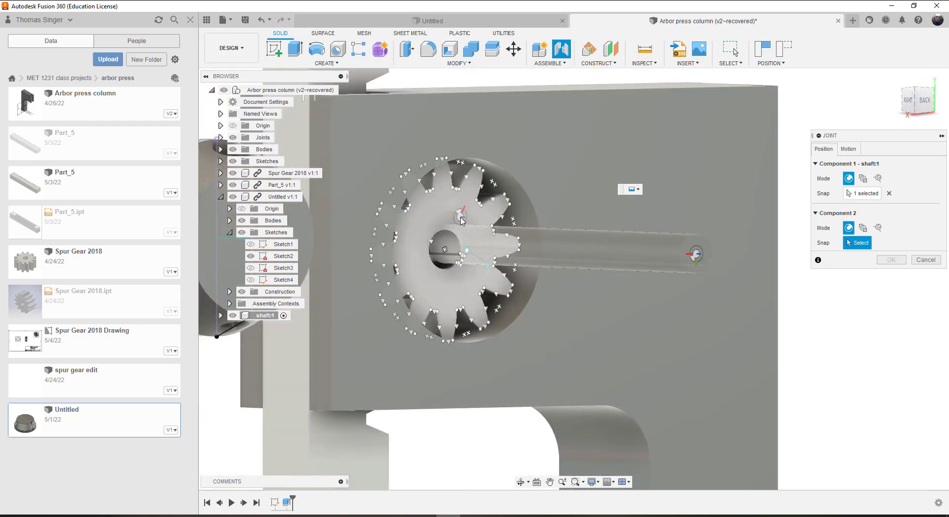
click(446, 247)
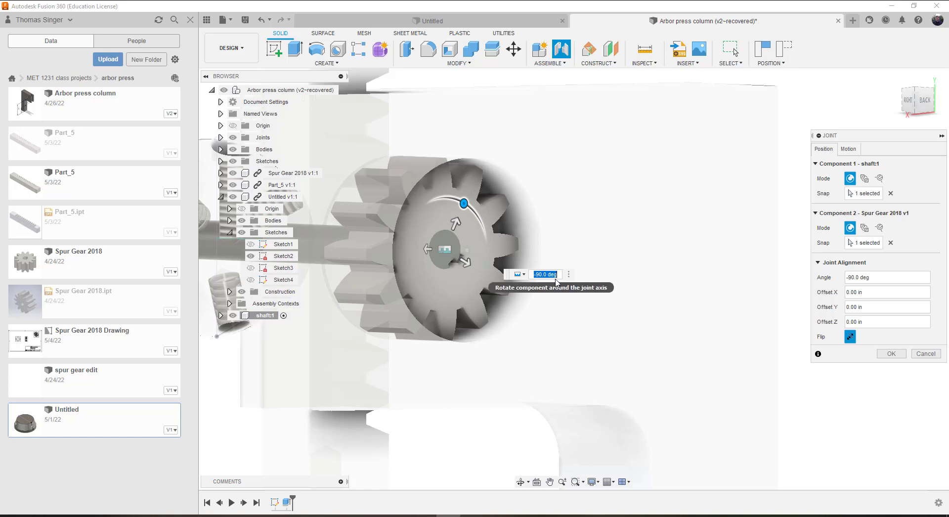
click(260, 20)
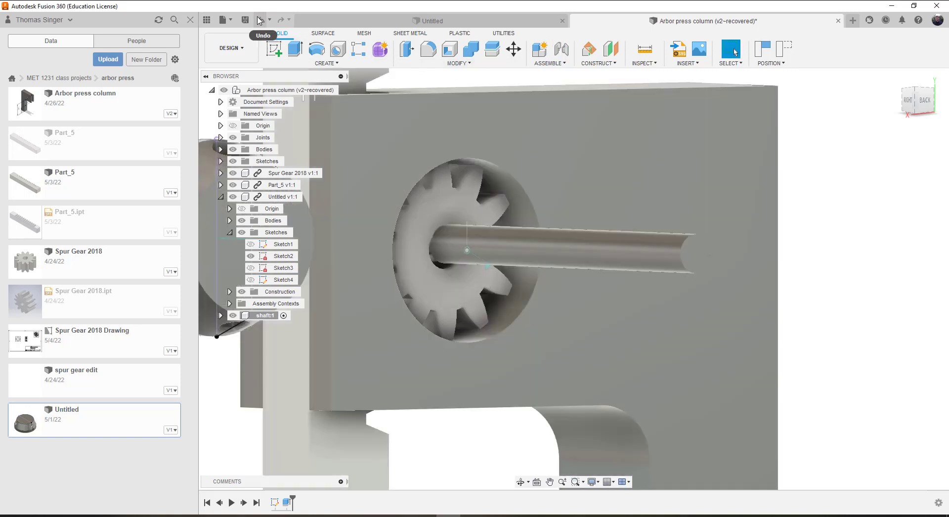
click(261, 20)
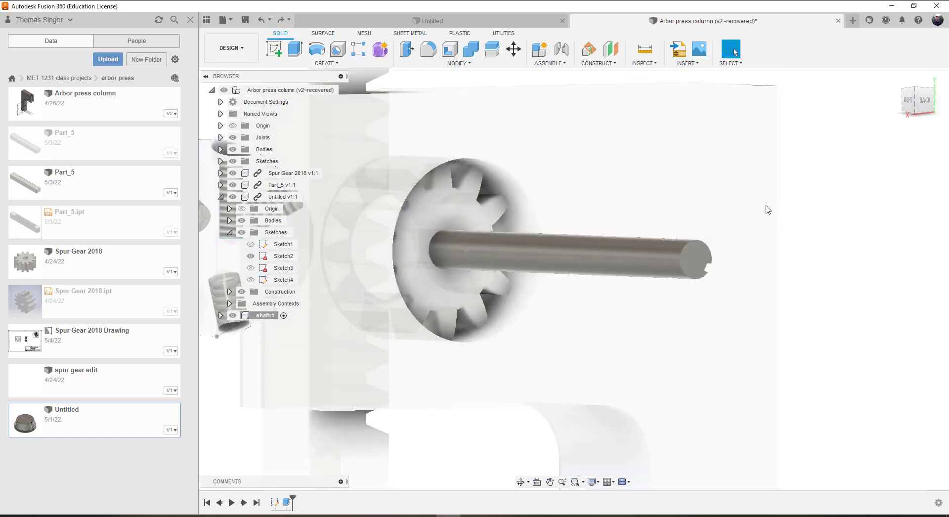
Step: Try to joint a snap point on the shaft's keyway to the spur gear's keyway, testing the flipped direction
mouse_move(897, 80)
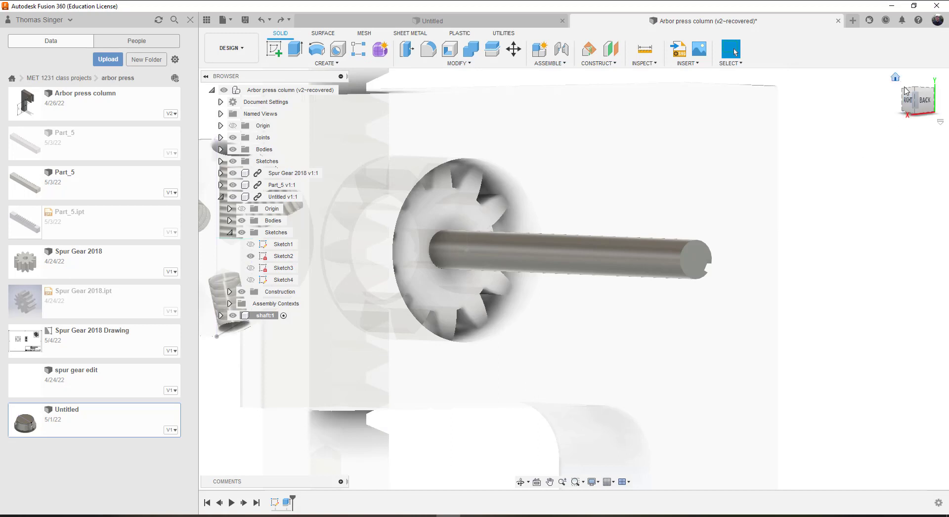
click(925, 102)
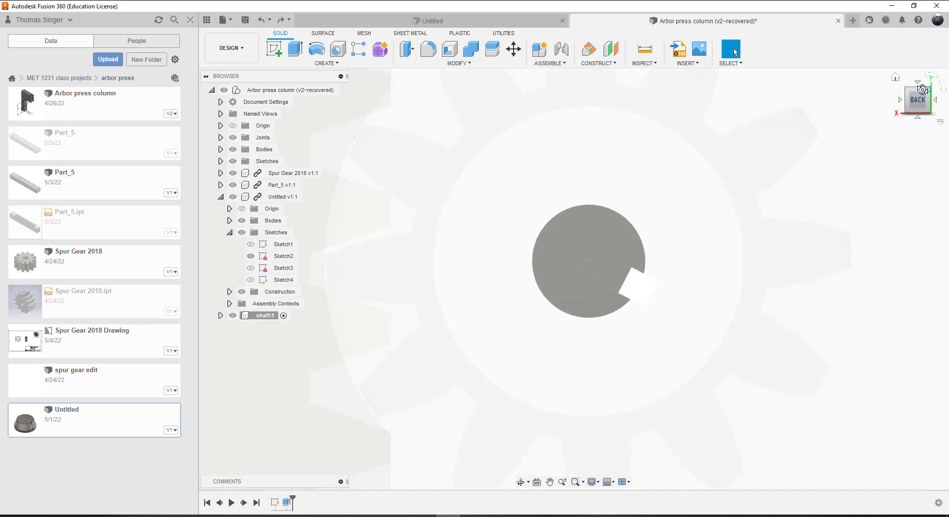
drag(923, 90, 911, 89)
scroll(811, 324, up, 6)
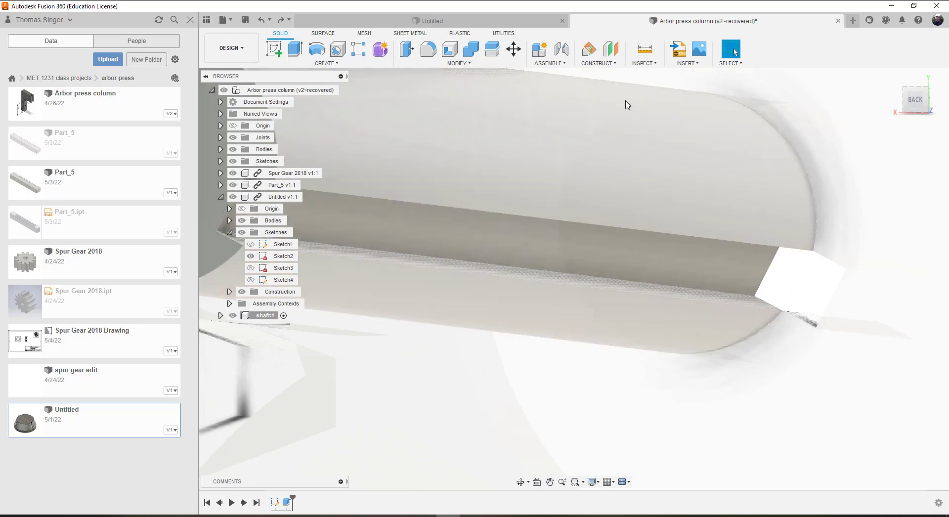
click(564, 50)
scroll(513, 229, down, 6)
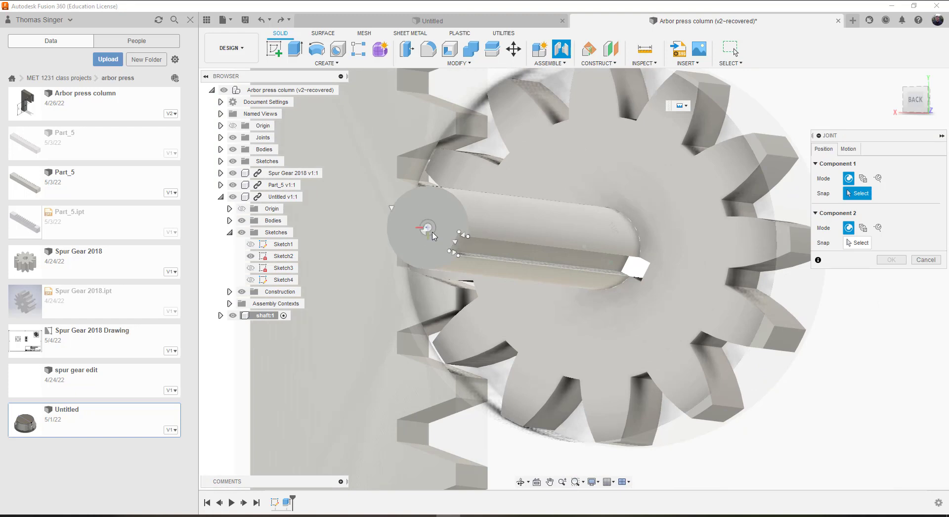
click(463, 245)
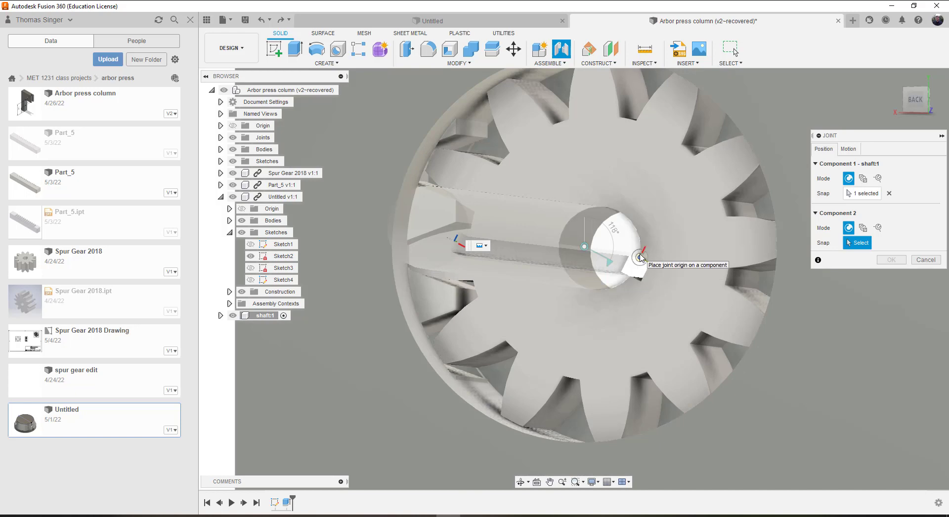
click(641, 258)
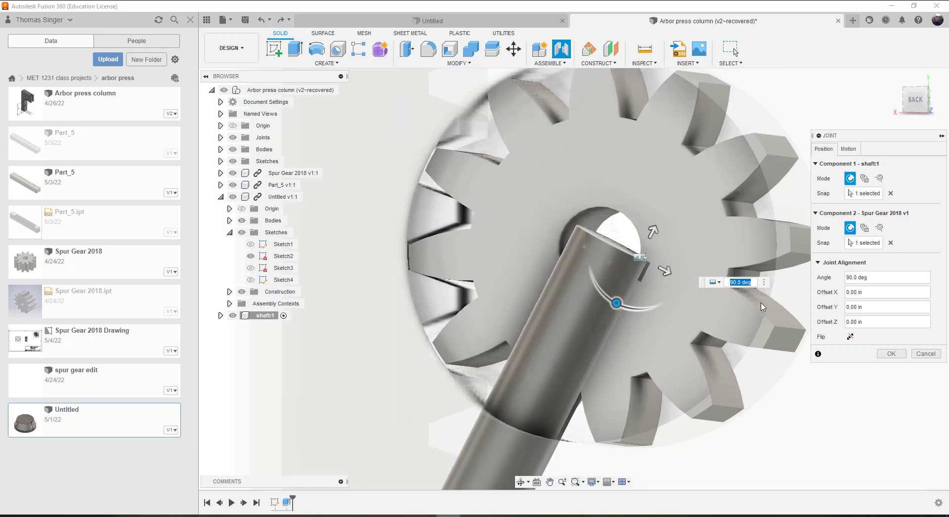
click(850, 337)
click(850, 337)
Step: Try to define the shaft's joint origin between two faces, using a keyway wall as the first plane, and cancel the joint
click(864, 179)
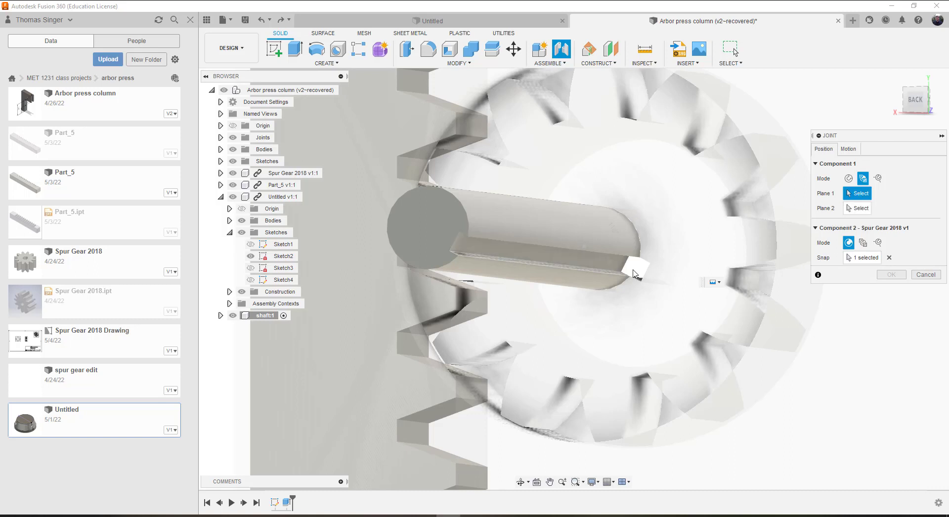
click(613, 265)
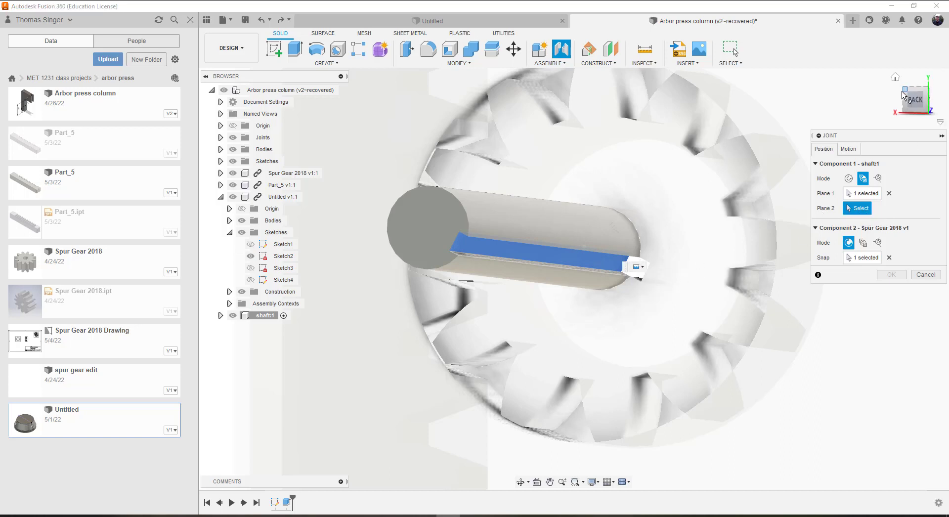
drag(905, 102, 920, 105)
scroll(544, 104, up, 5)
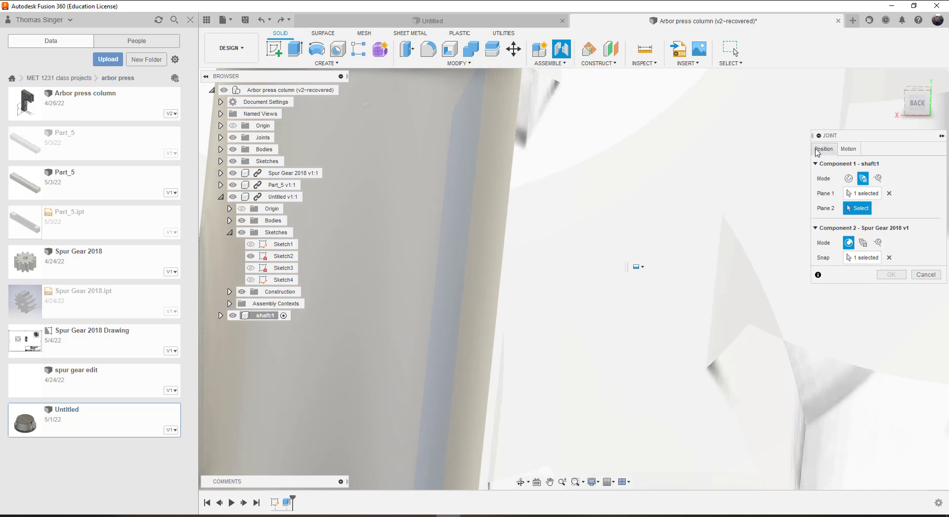
click(925, 274)
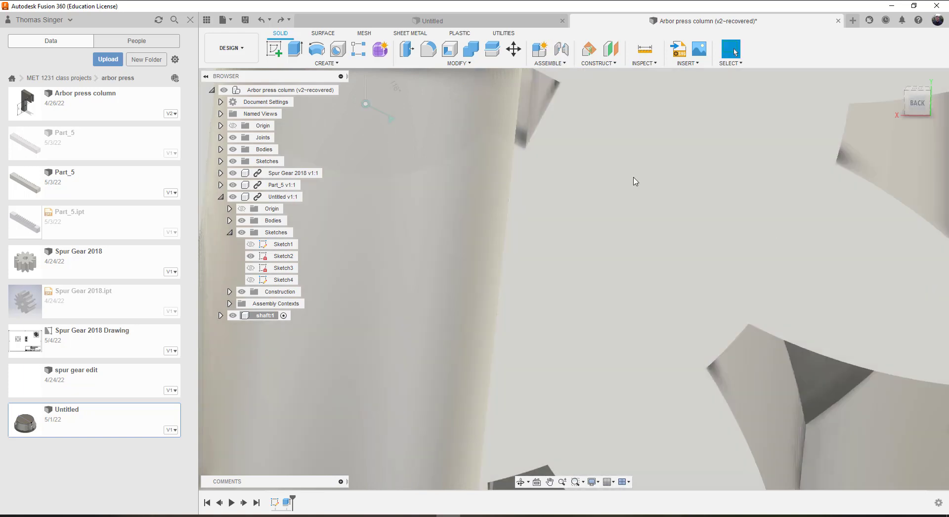
Step: Start a joint from the centre of the shaft's outer end face to the centre of the spur gear's bore
scroll(603, 203, down, 4)
scroll(616, 200, down, 6)
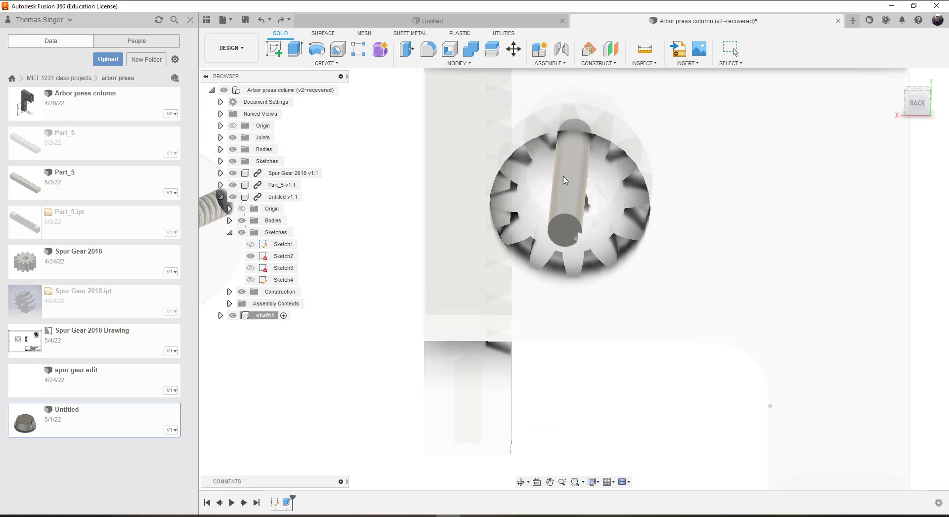
drag(565, 181, 559, 210)
click(561, 49)
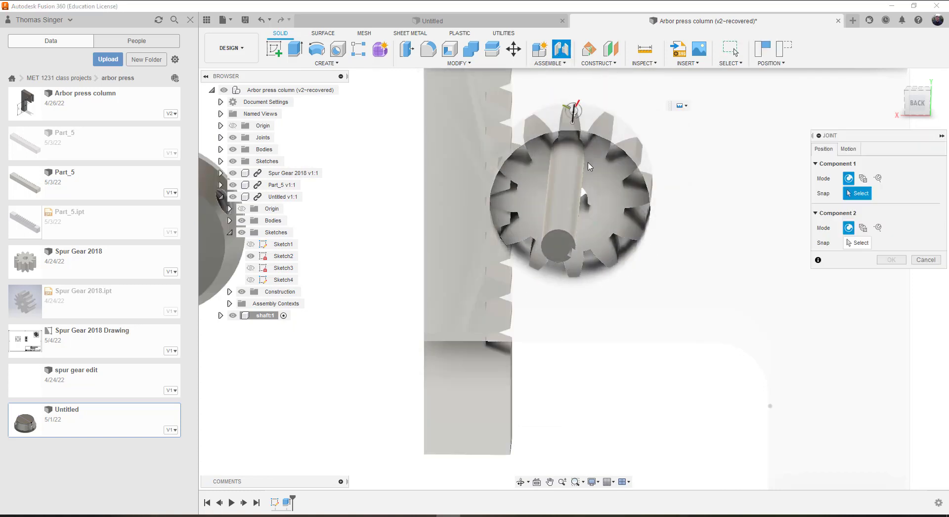
click(558, 249)
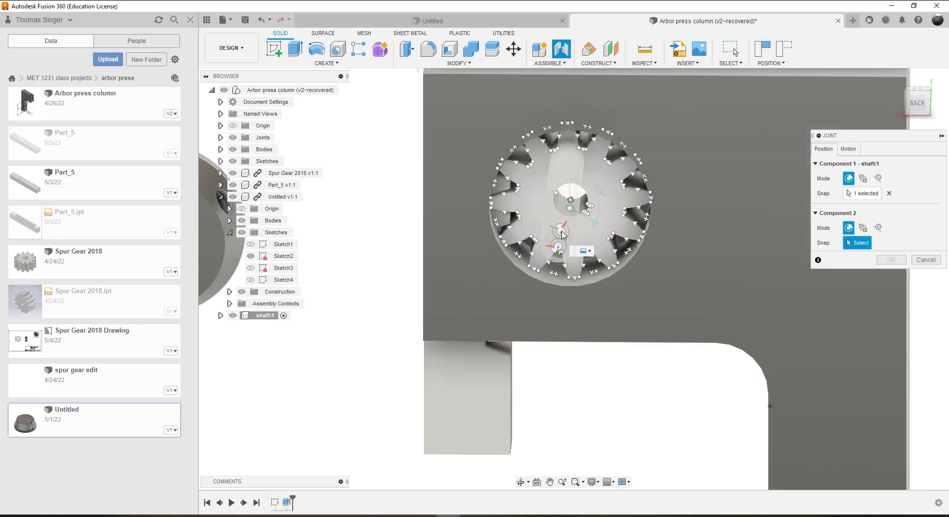
click(582, 204)
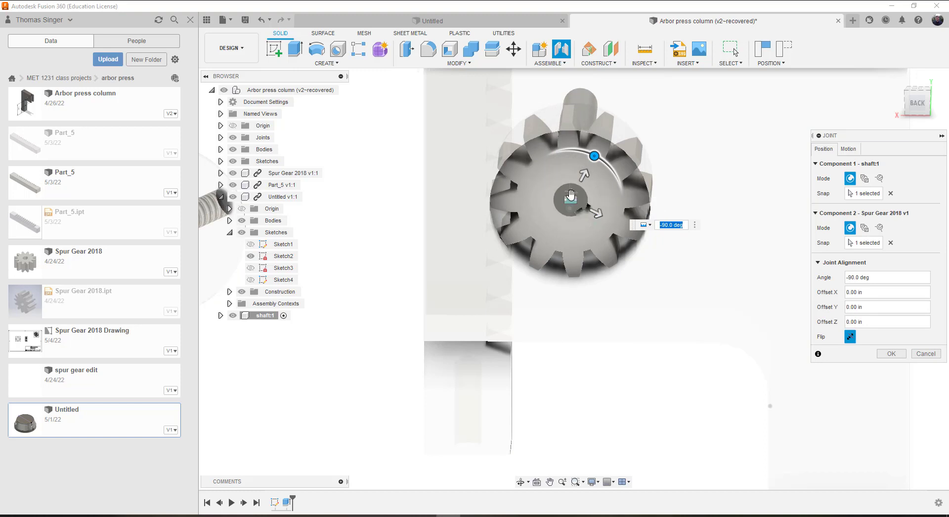
Step: Slide the shaft along the bore to a Z offset of 0.10 in and rotate it to -110 degrees
drag(571, 194, 563, 255)
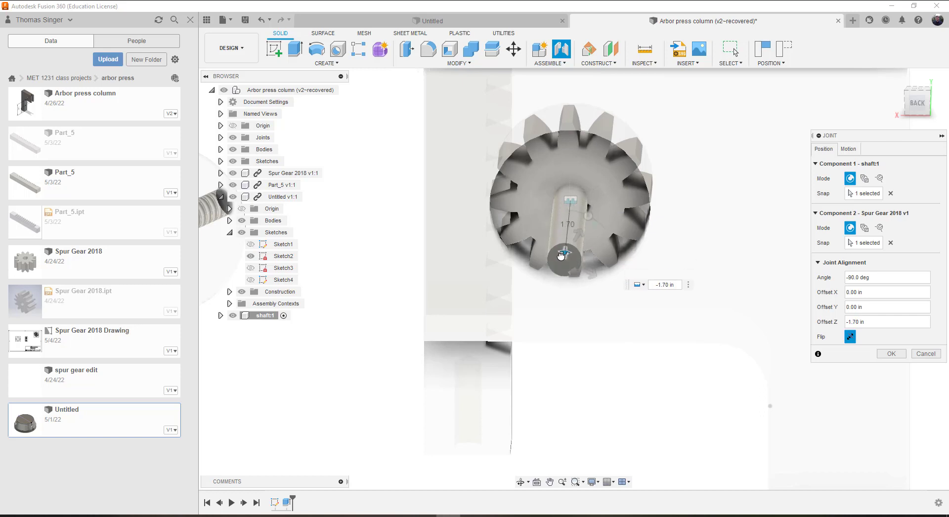
drag(584, 212, 571, 211)
drag(563, 260, 572, 189)
click(917, 102)
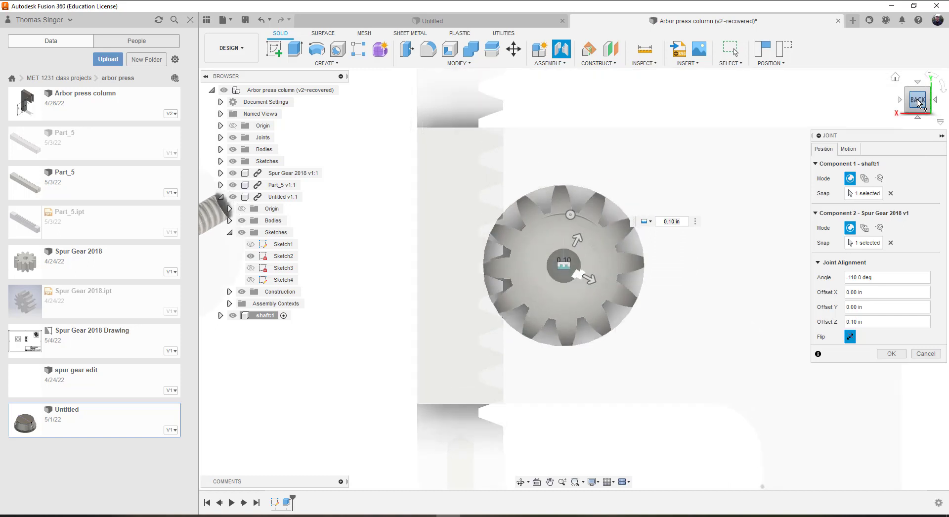
Step: Try joint angles of -120, -115 and 117 degrees to align the shaft's keyway with the gear's keyway
scroll(574, 262, up, 5)
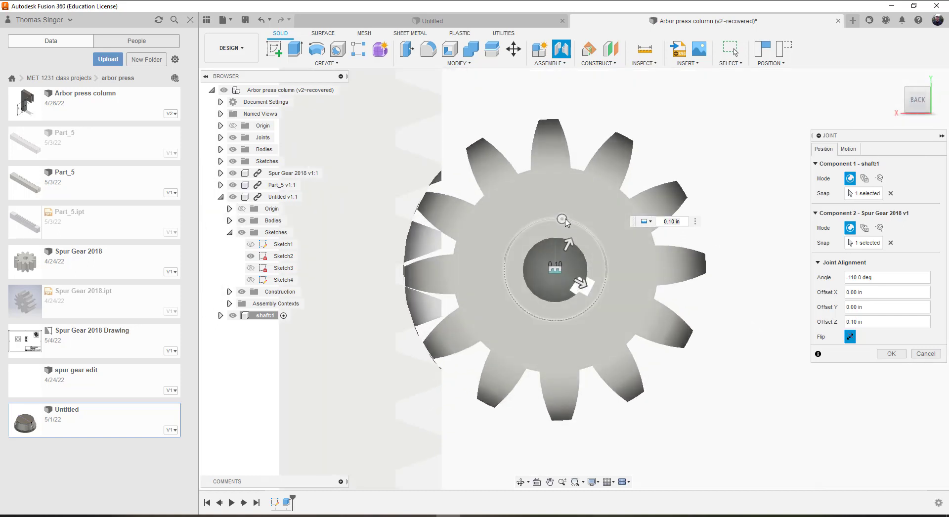
drag(563, 220, 556, 223)
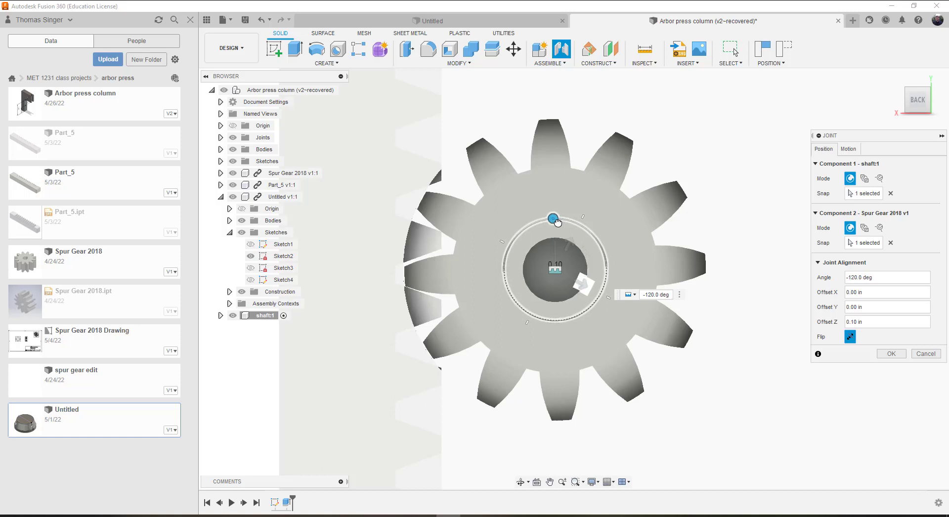
drag(557, 222, 561, 221)
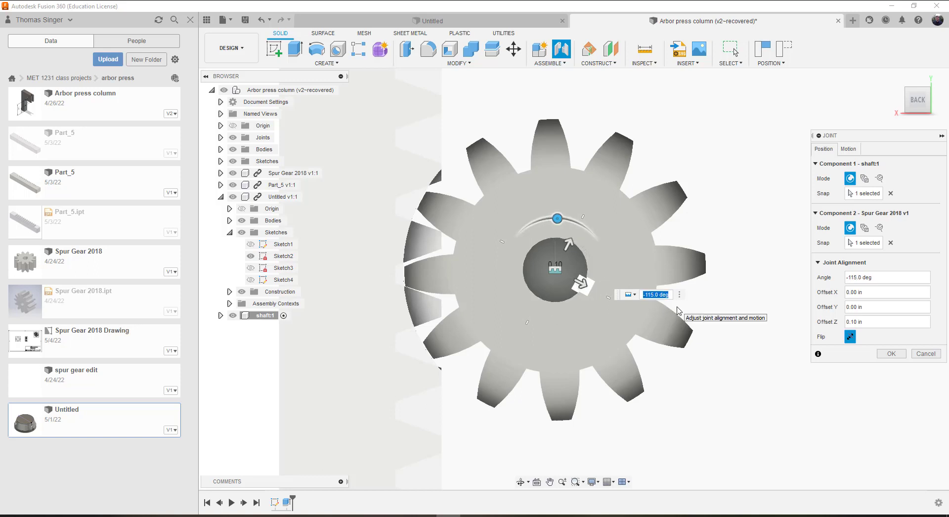
text(117)
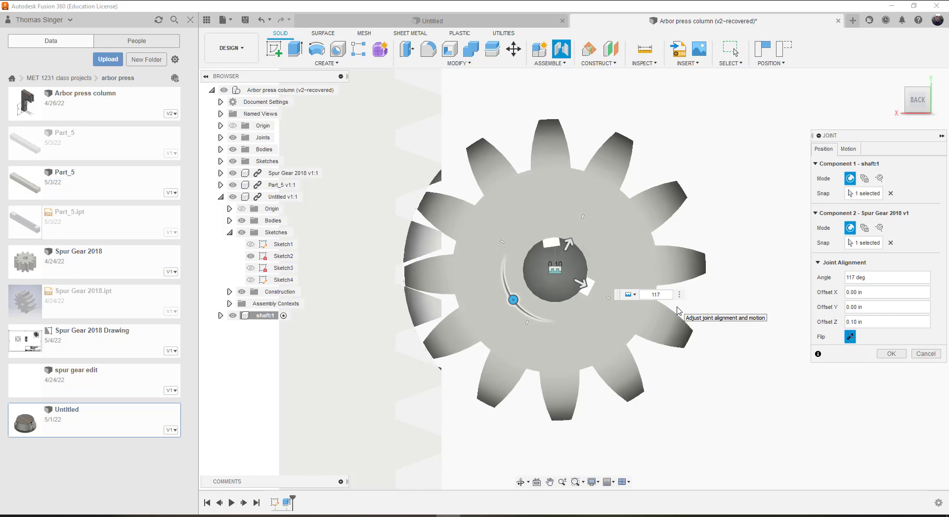
scroll(596, 283, up, 1)
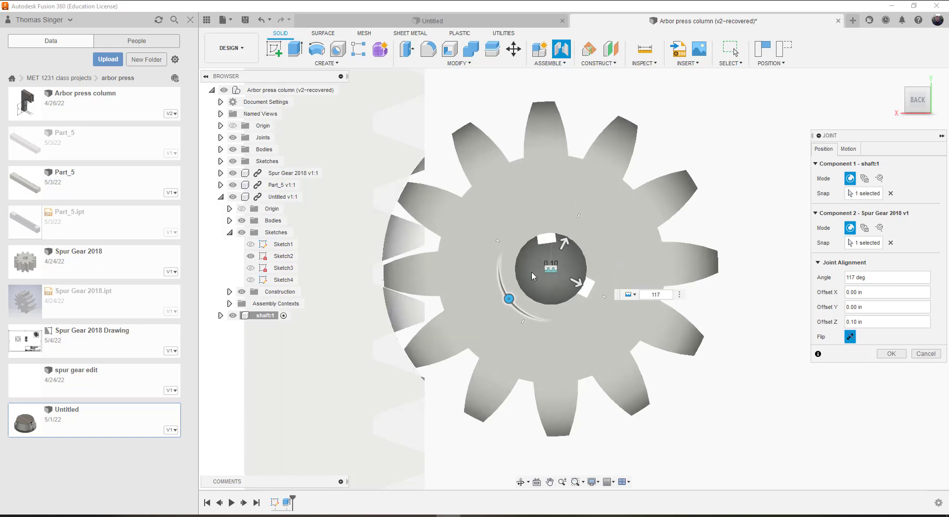
Step: Rotate the shaft about the joint axis to an angle of -117 degrees, near the gear's keyway
drag(508, 299, 549, 210)
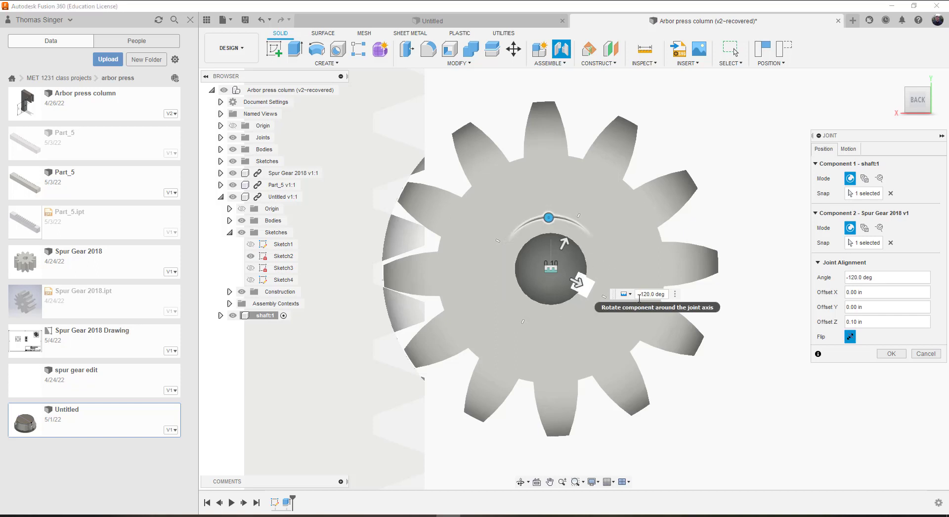
click(639, 296)
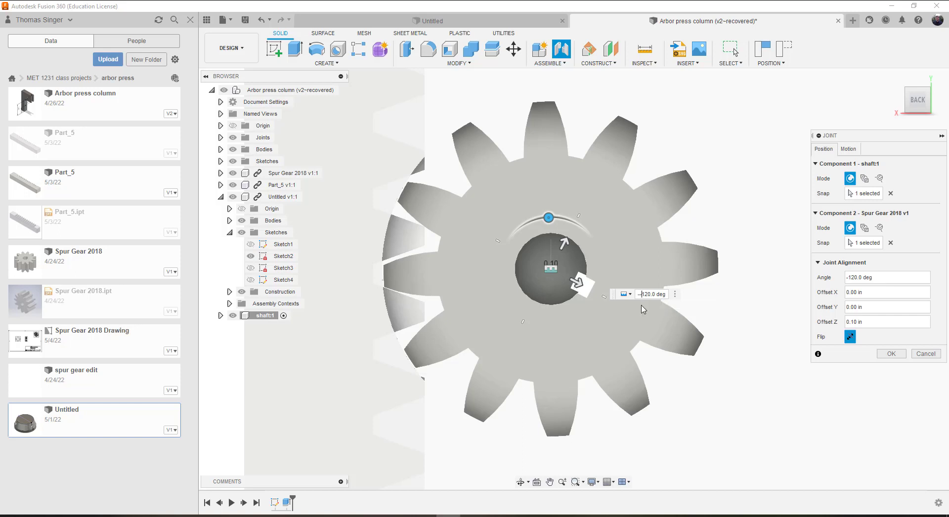
text(-)
key(BackSpace)
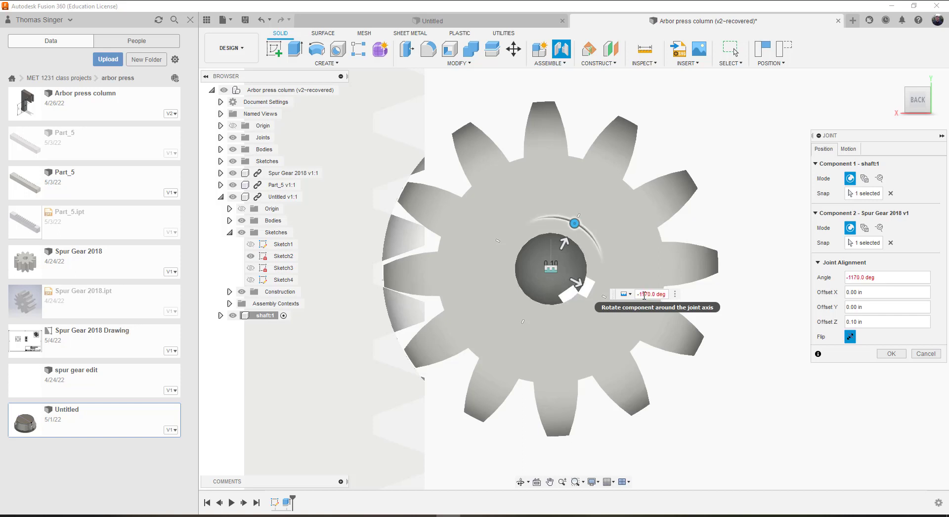
key(BackSpace)
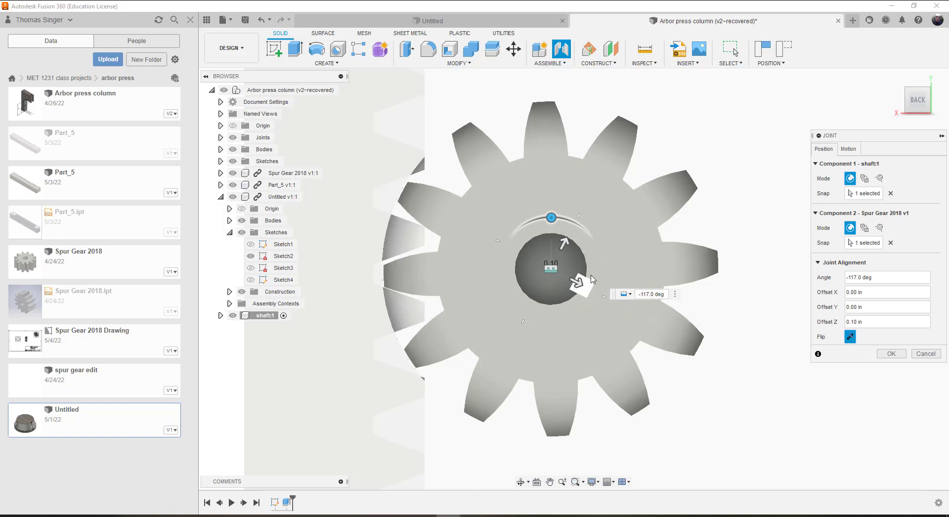
Step: Fine-tune the joint angle by trying -117.5 and -117.6 degrees, settle on -117.5 degrees and accept the joint
scroll(592, 280, up, 10)
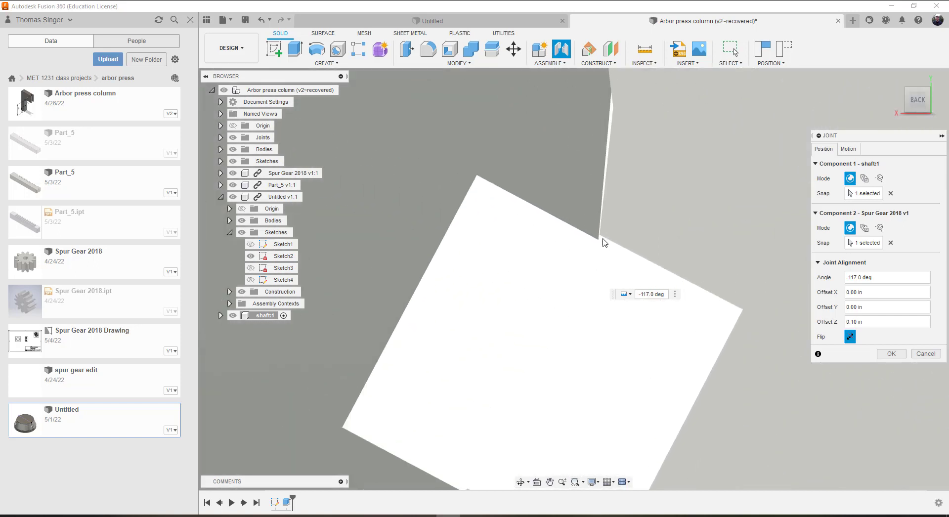
scroll(605, 245, up, 3)
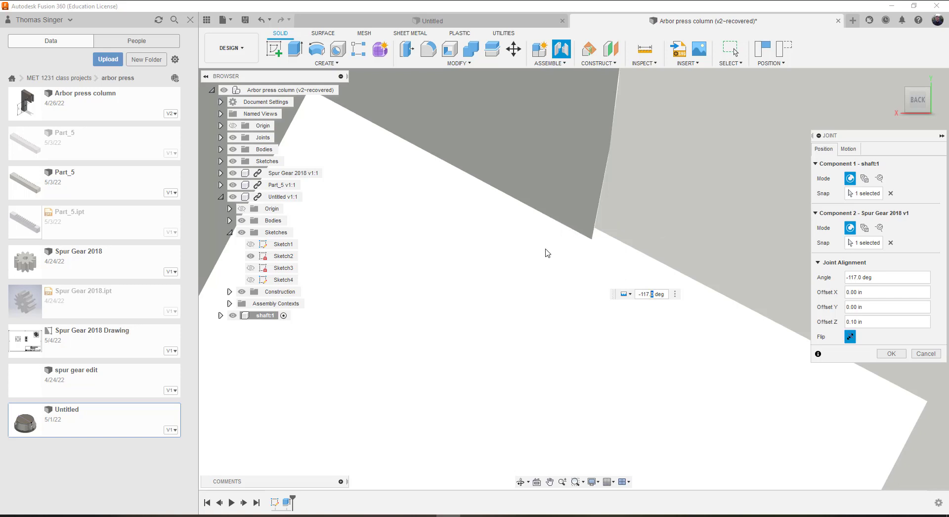
key(Return)
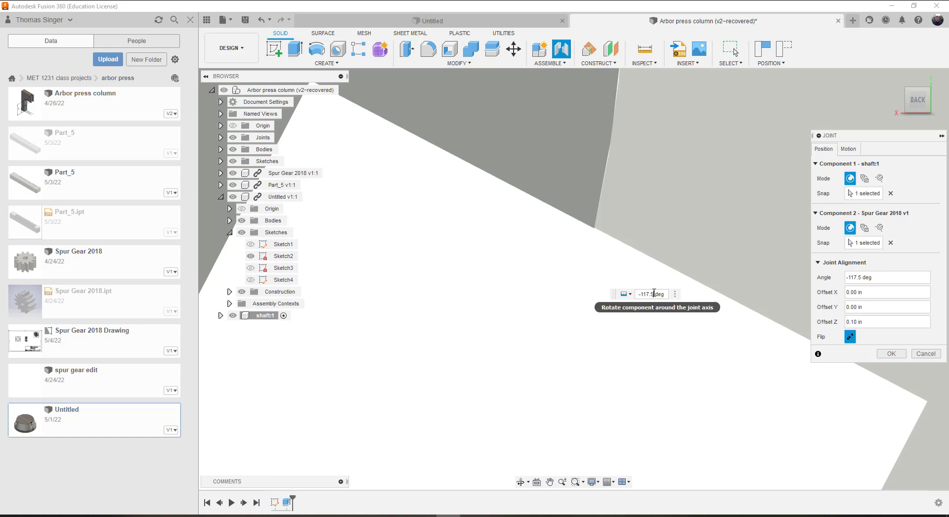
key(Return)
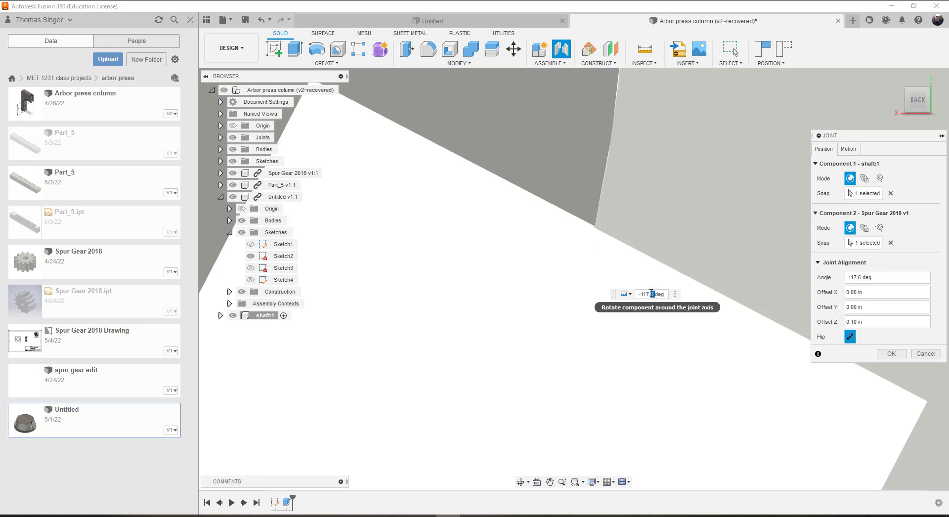
key(Return)
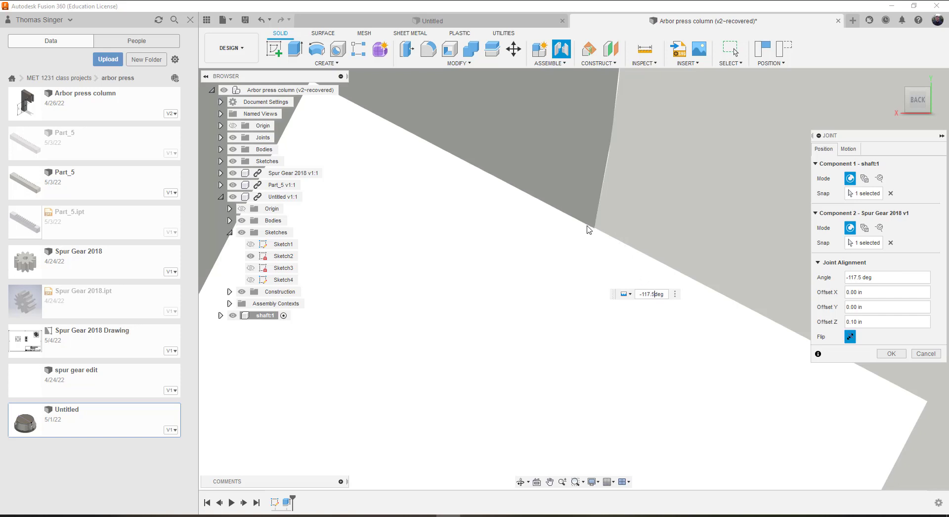
scroll(648, 267, down, 3)
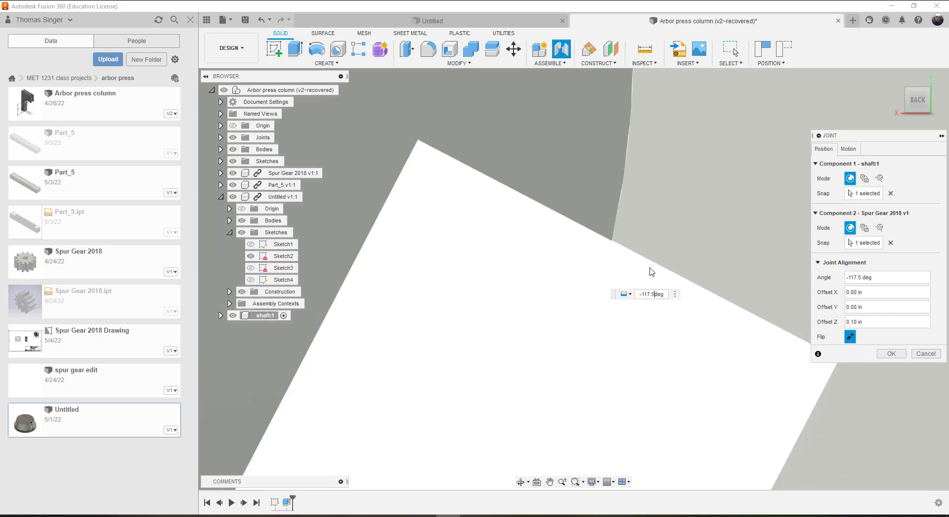
click(886, 354)
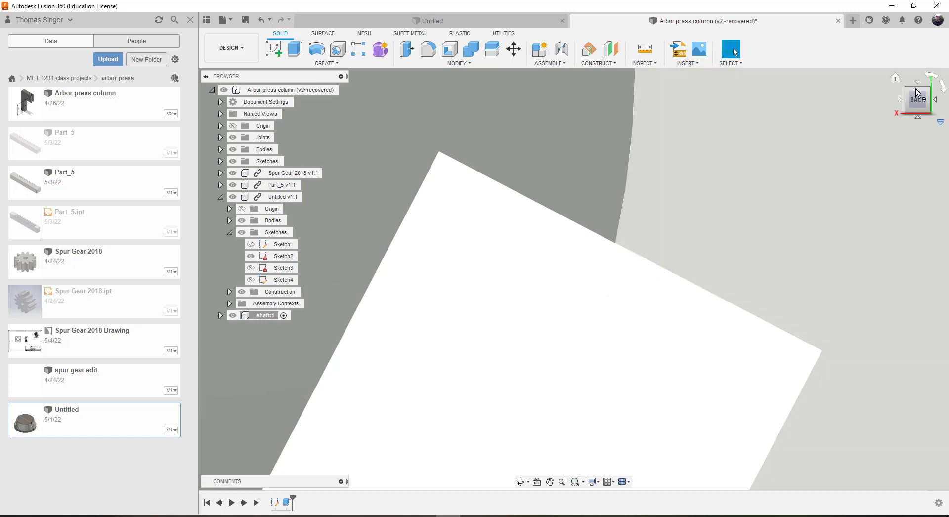
Step: Edit the rigid joint between the shaft and spur gear, setting its Z offset to -1.00 in
click(895, 78)
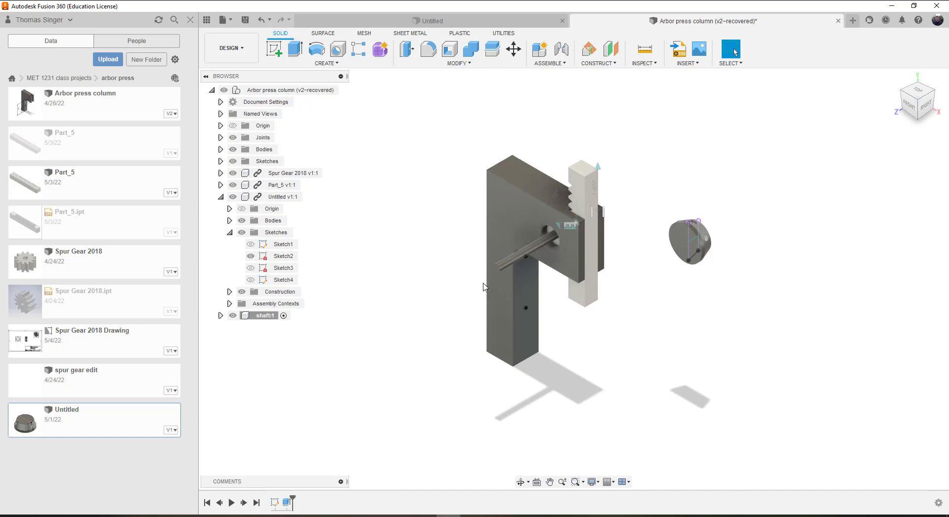
click(230, 304)
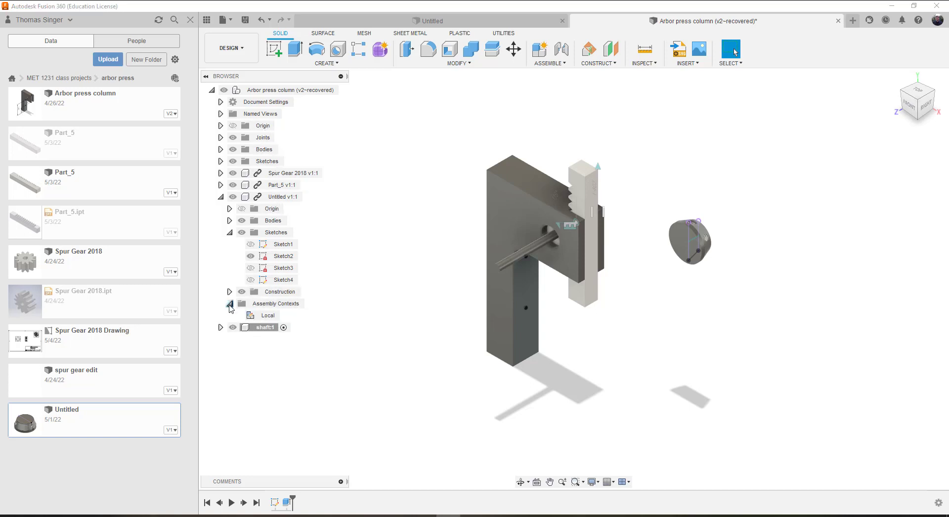
right_click(268, 319)
click(268, 319)
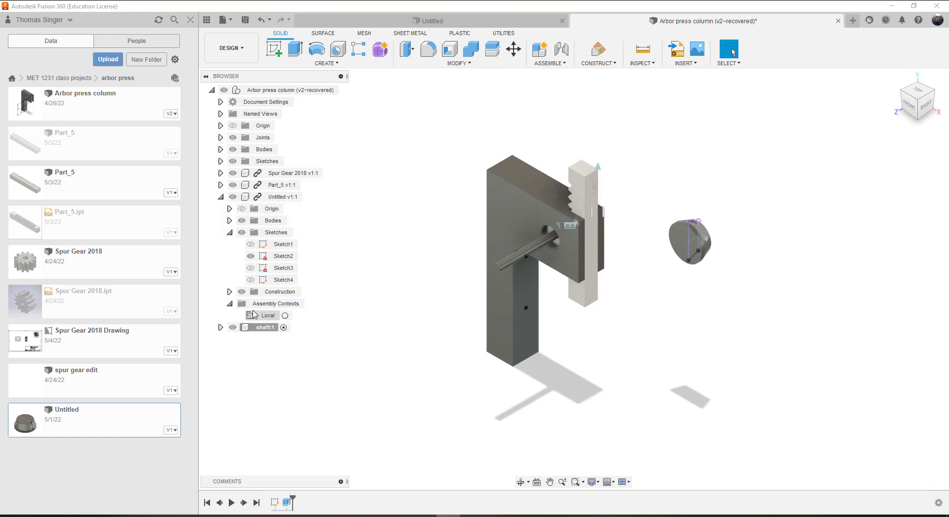
right_click(574, 226)
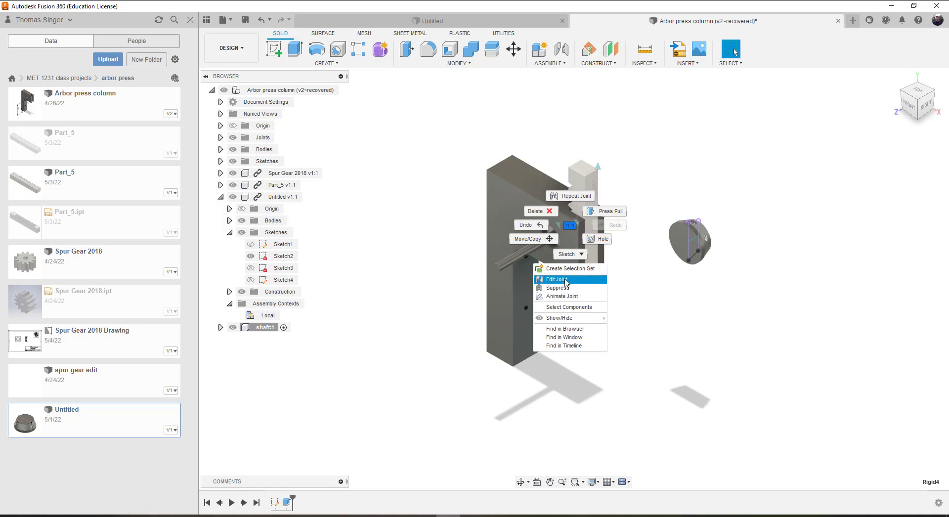
click(557, 279)
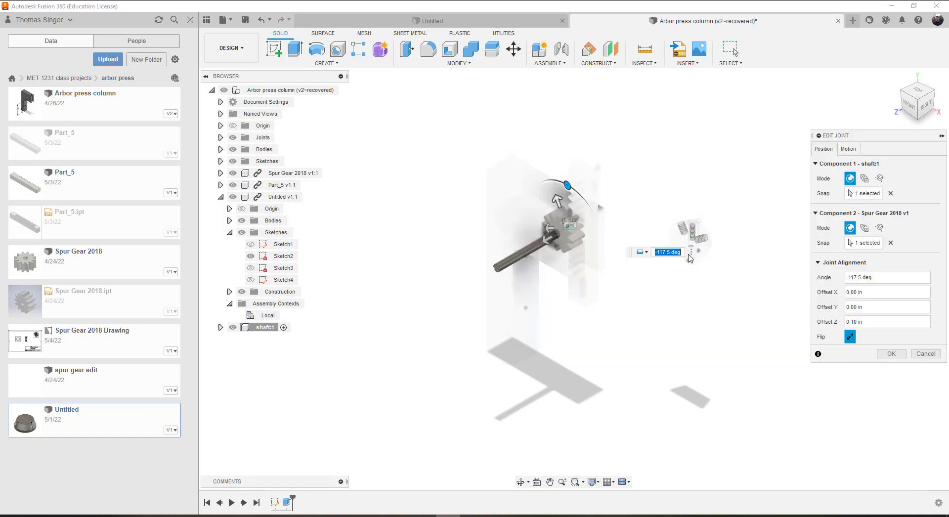
drag(549, 231, 567, 228)
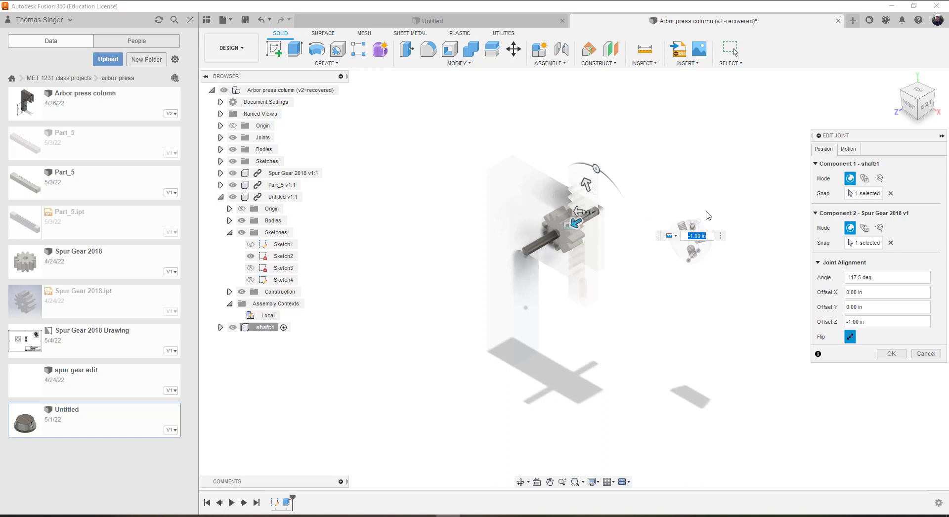
click(891, 353)
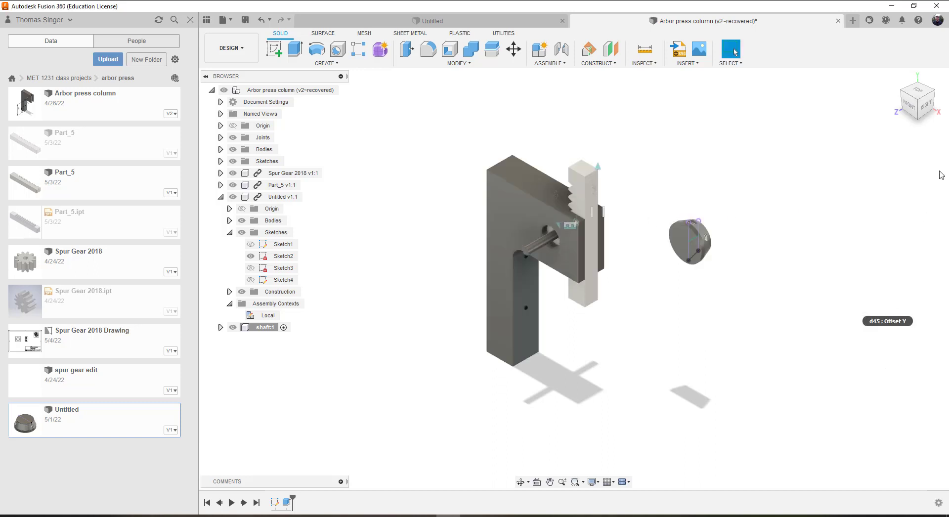
Step: Start a joint from the centre of the round hub's larger flat face to the circular edge of the column's gear hole
click(926, 104)
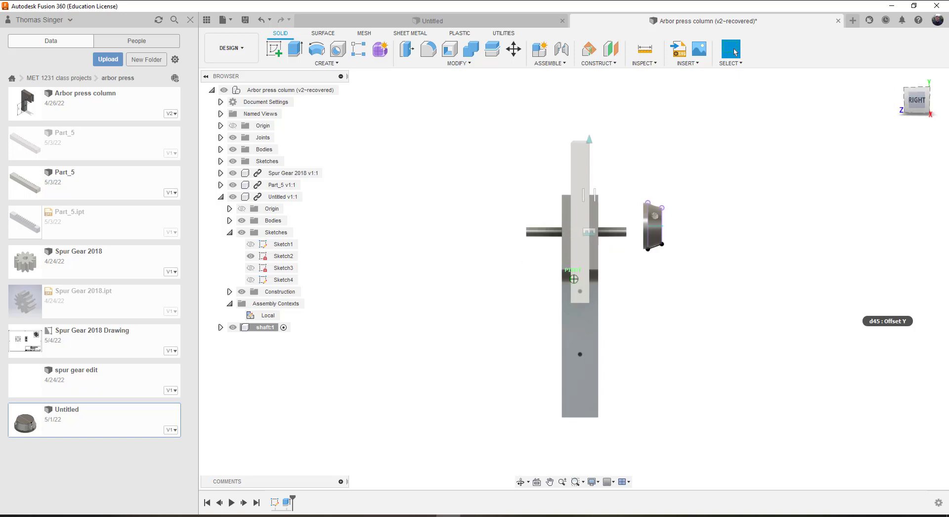
click(909, 92)
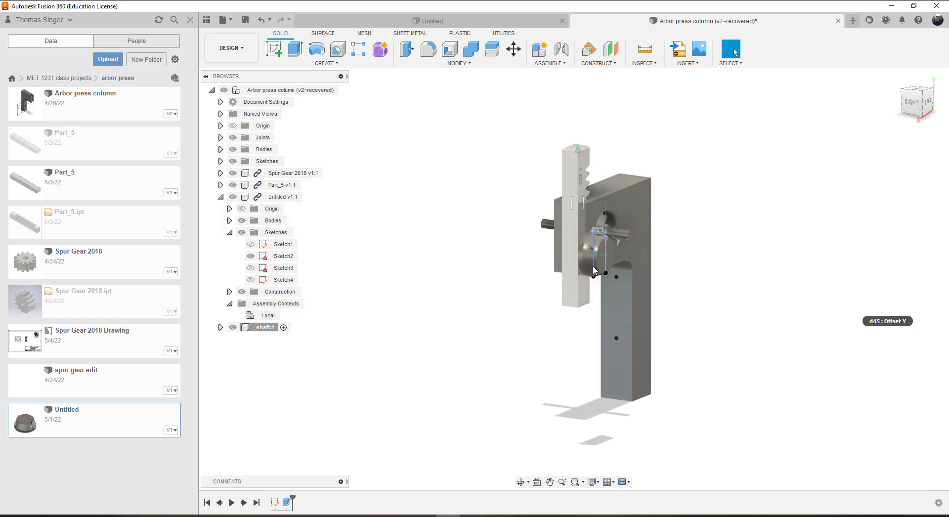
click(633, 249)
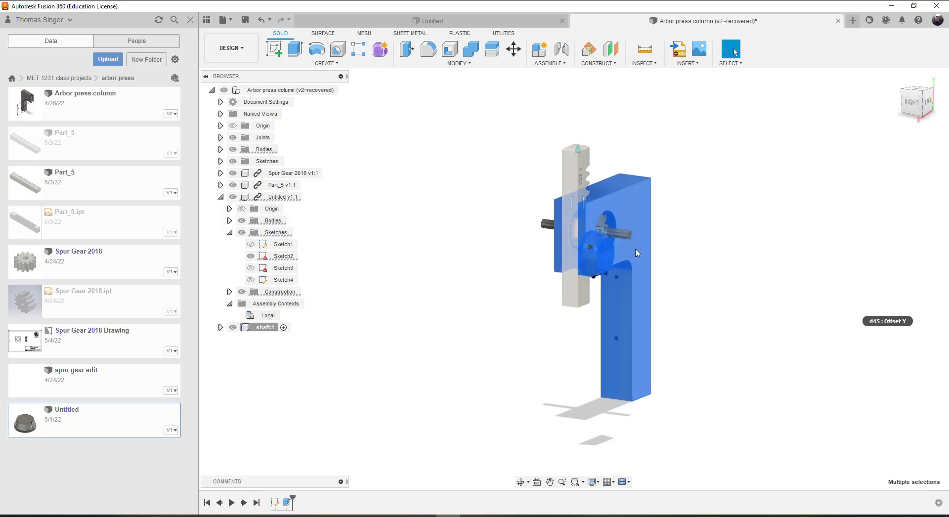
click(687, 286)
scroll(616, 232, up, 5)
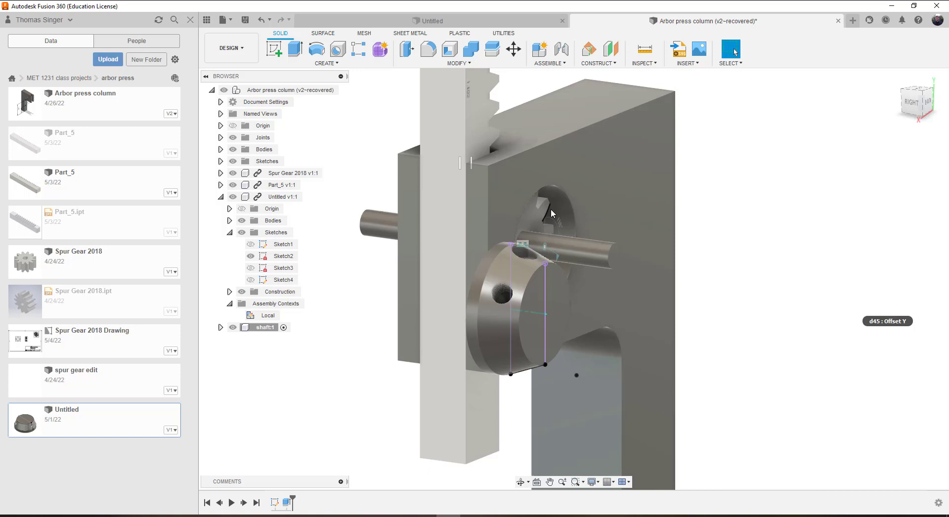
scroll(559, 208, down, 2)
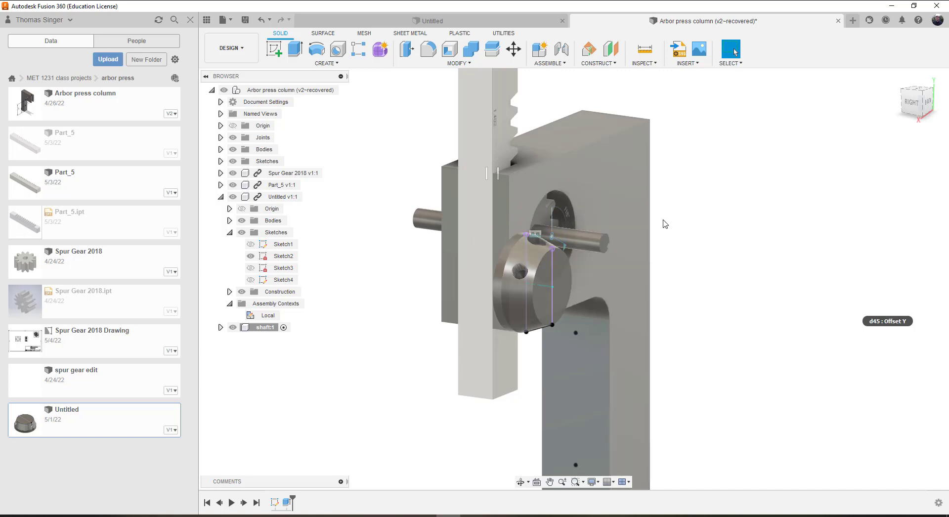
click(543, 203)
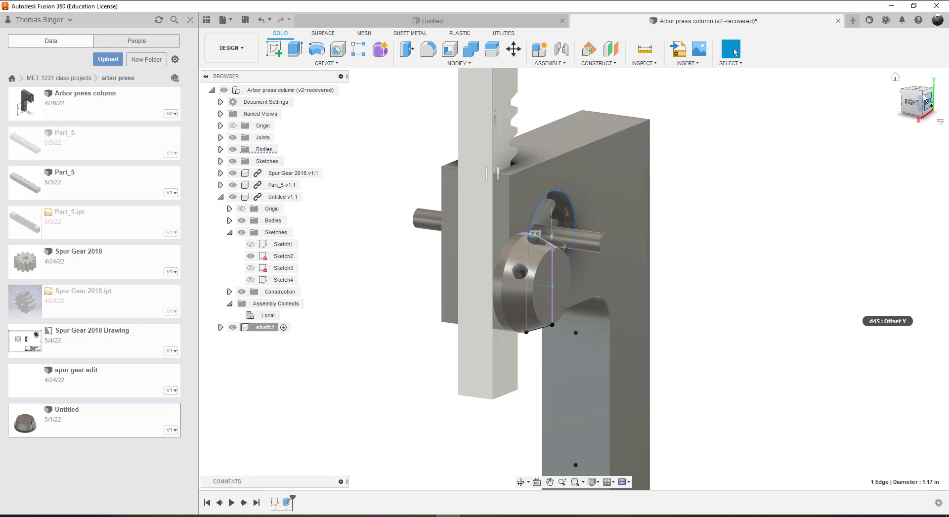
mouse_move(931, 99)
mouse_down()
mouse_move(944, 94)
mouse_move(929, 106)
mouse_up()
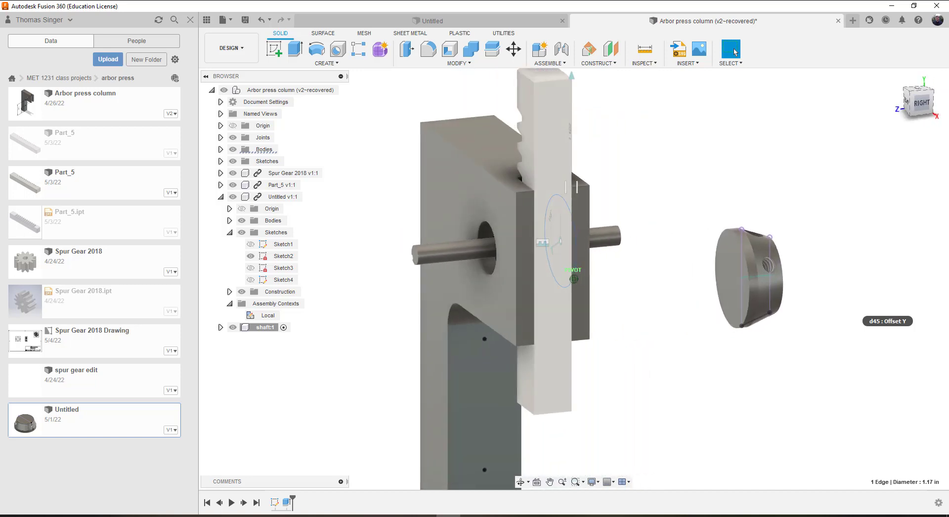
click(562, 49)
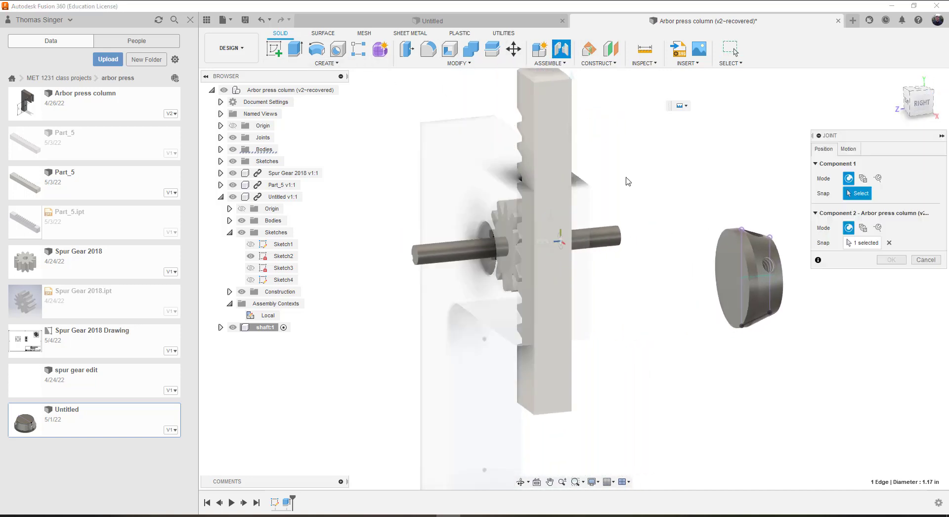
click(732, 279)
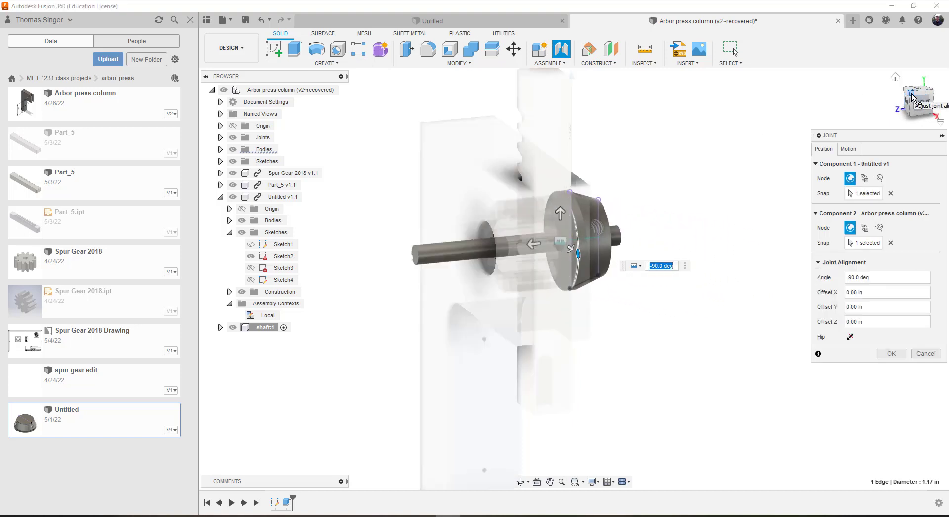
Step: Try a Z offset of -1.60 in for the hub, return it to 0.00 in and accept the joint
drag(914, 98, 922, 102)
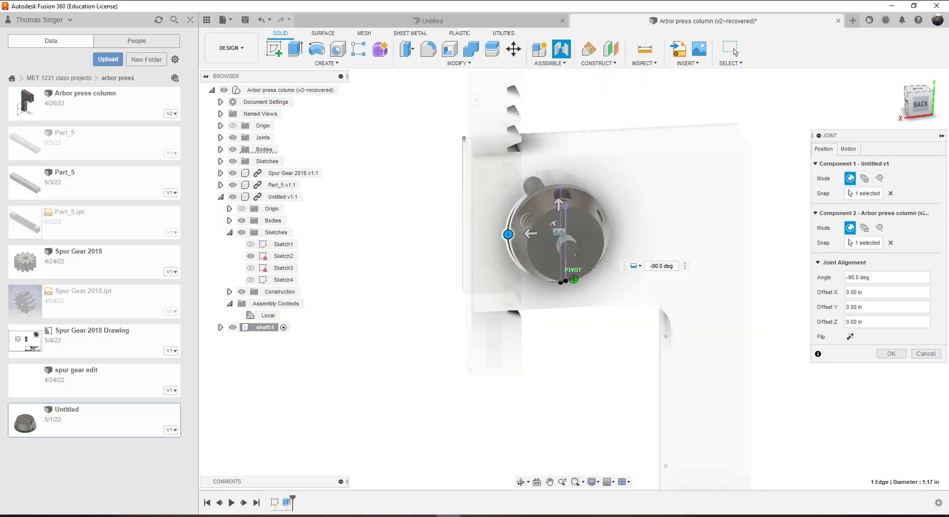
drag(542, 222, 598, 267)
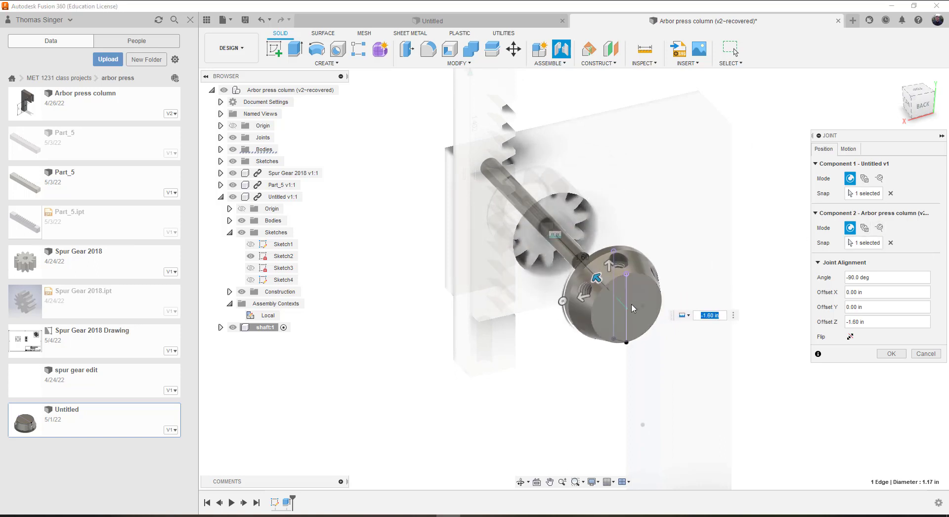
drag(597, 277, 540, 220)
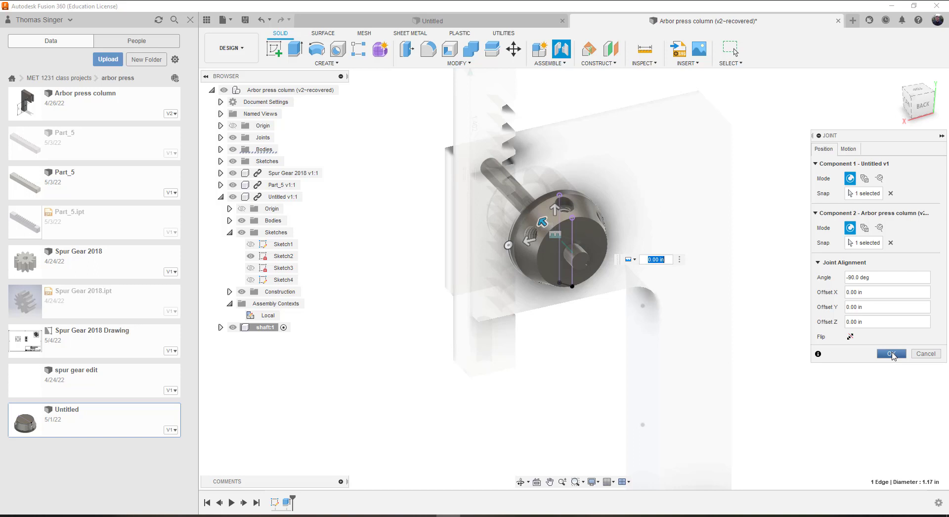
click(892, 354)
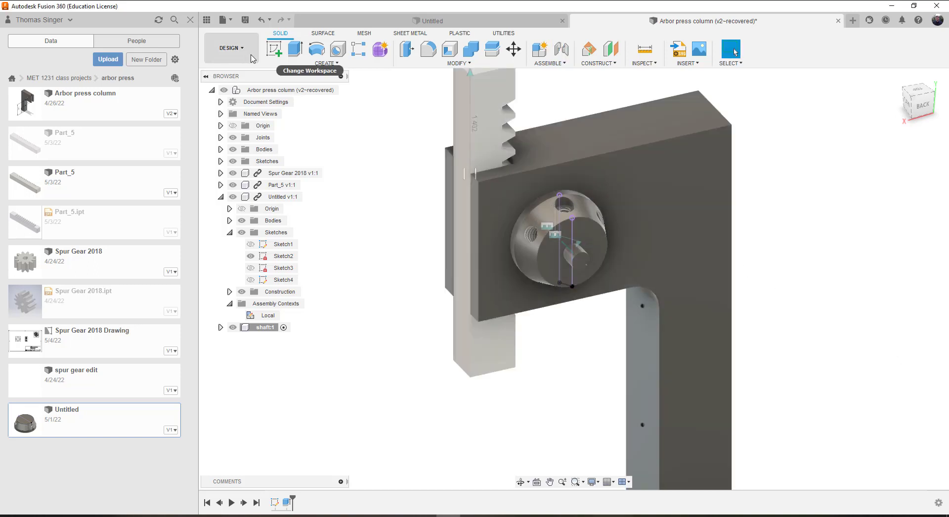
right_click(589, 225)
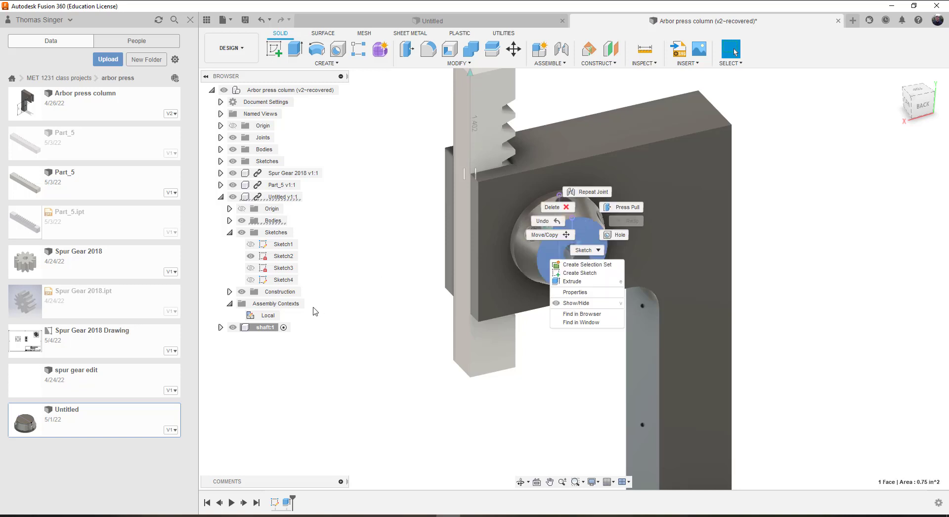
click(313, 328)
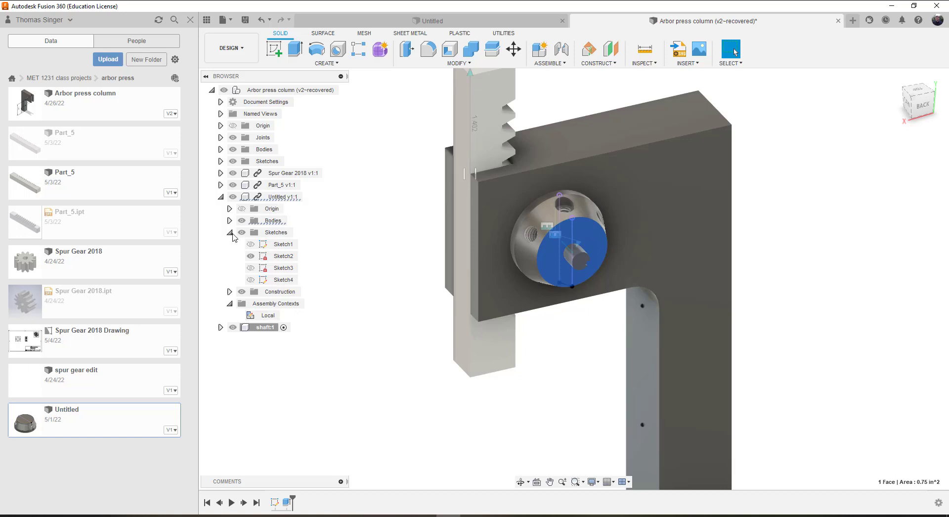
key(Escape)
Step: Edit the round hub component in place and start a sketch on its outer flat face around the protruding shaft
click(220, 197)
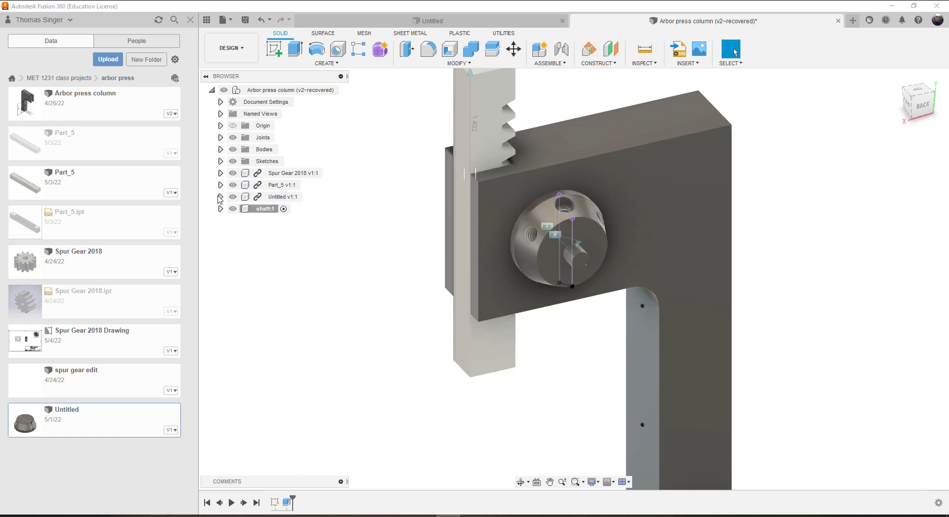
right_click(286, 201)
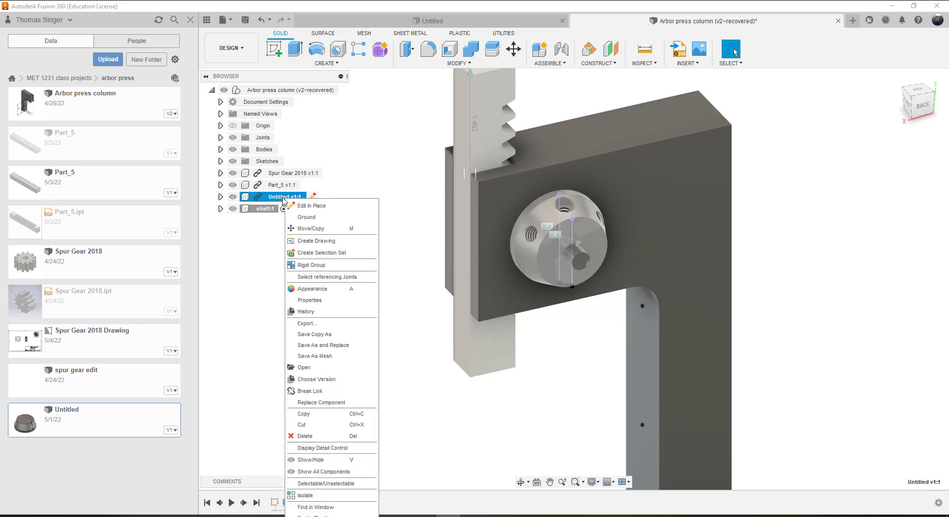
click(309, 205)
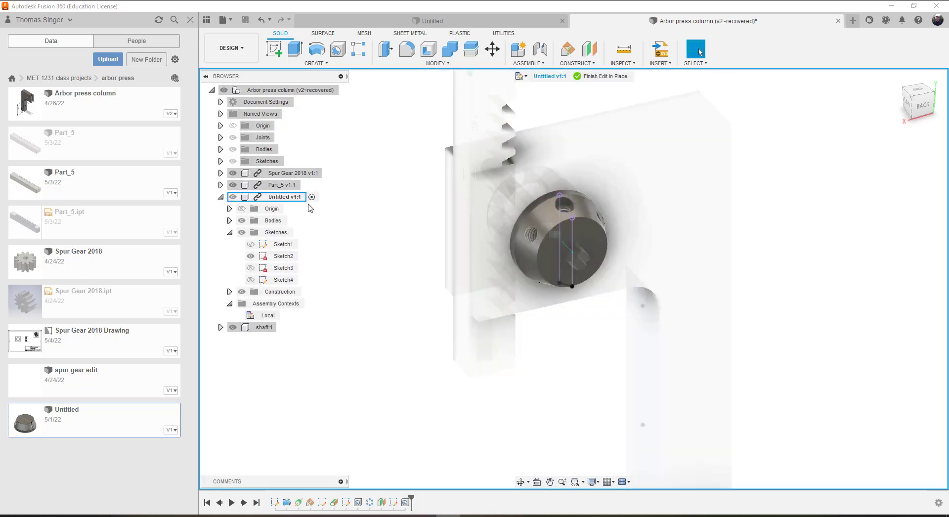
click(281, 199)
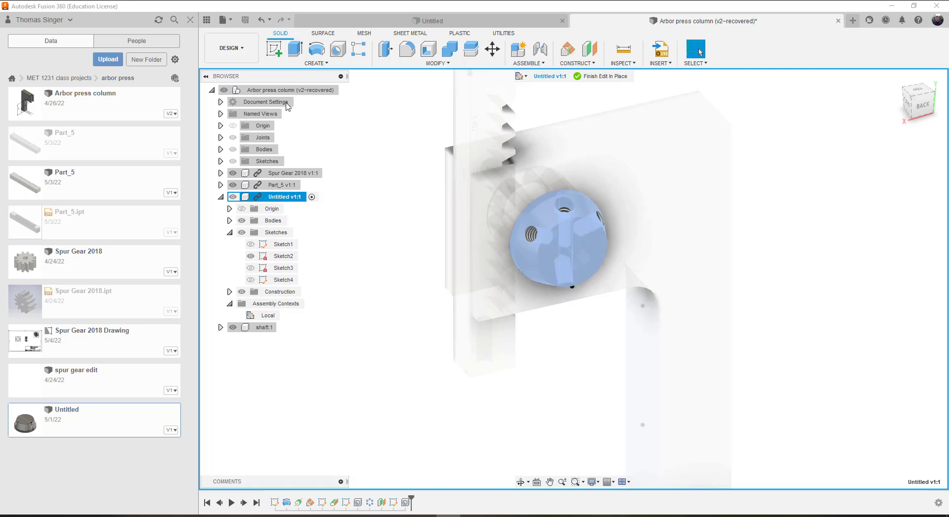
click(274, 49)
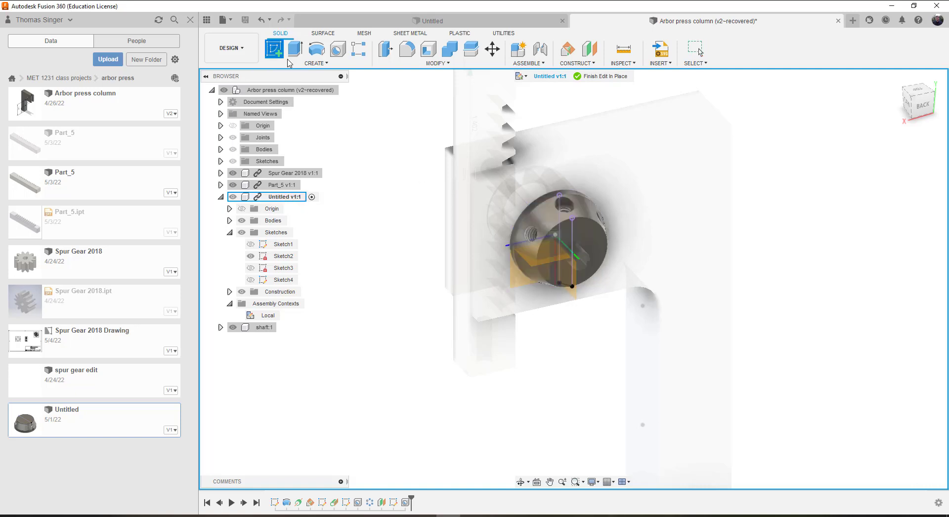
click(586, 237)
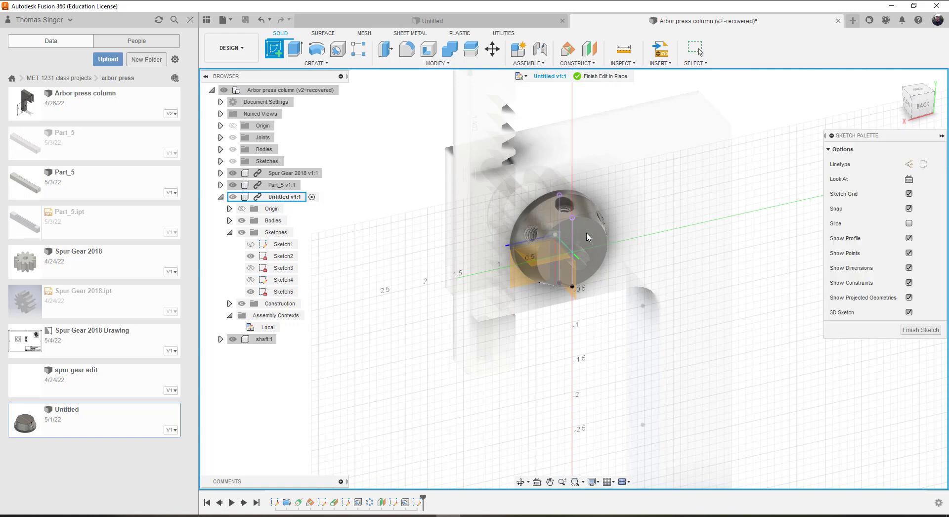
click(326, 63)
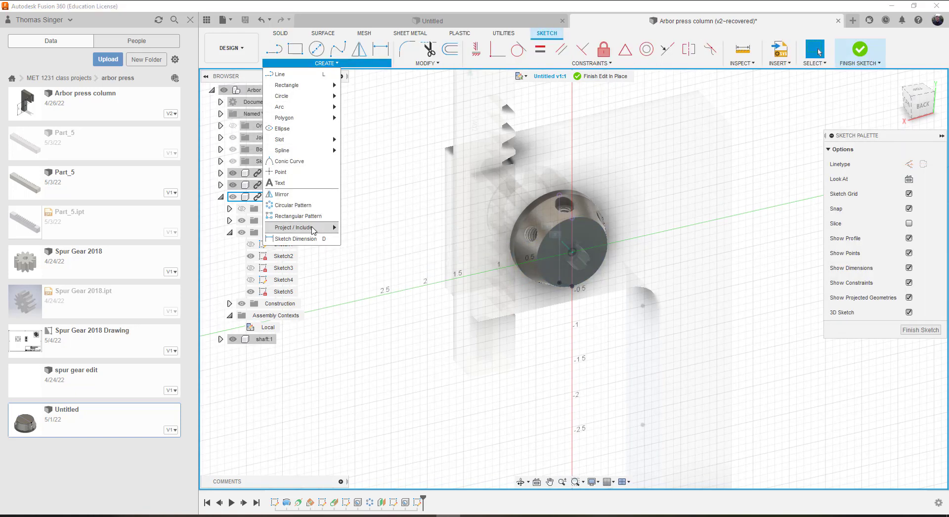
mouse_move(314, 228)
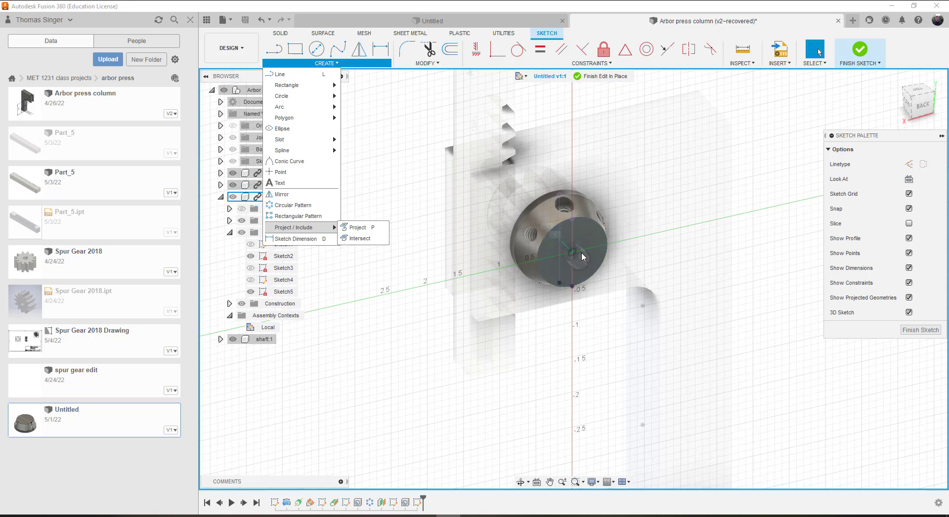
scroll(586, 254, up, 5)
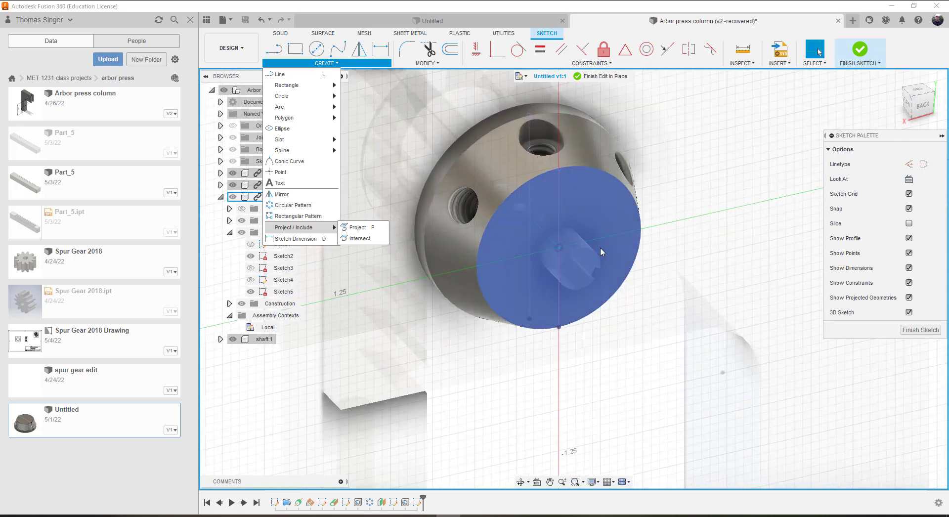
click(589, 242)
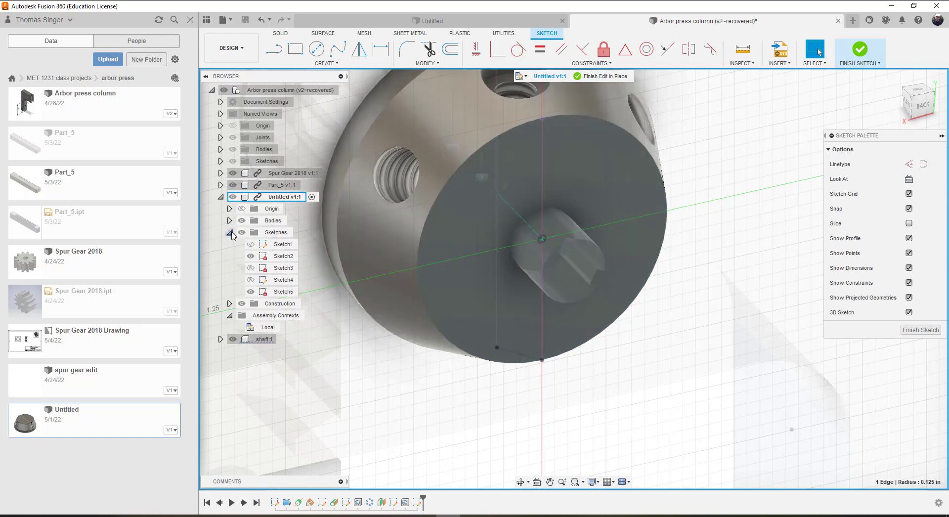
Step: Project one short side edge and the floor edge of the shaft's keyway into the new hub sketch
click(281, 292)
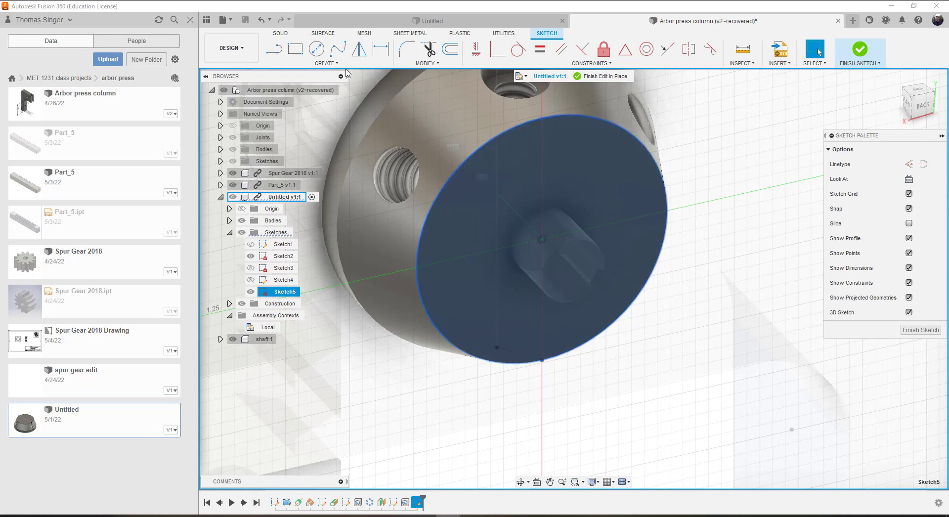
click(330, 64)
mouse_move(312, 231)
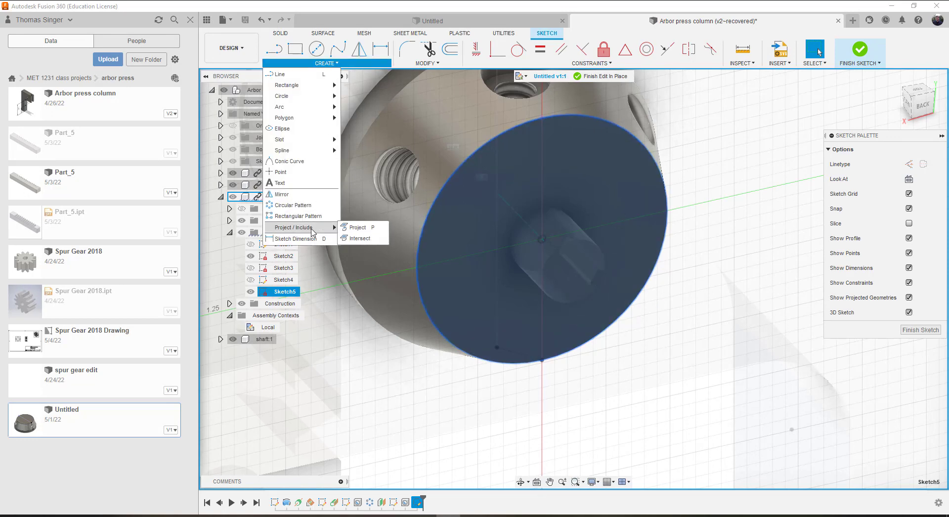
click(354, 227)
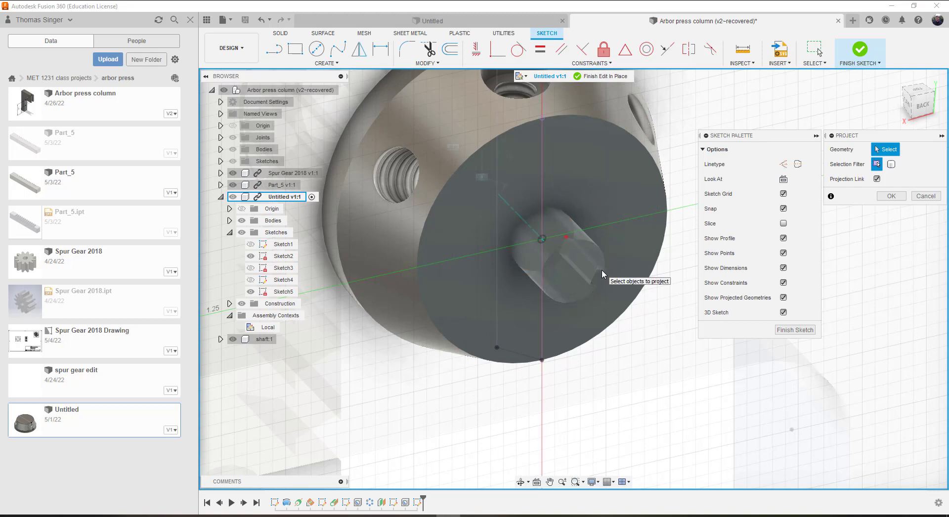
scroll(601, 275, up, 3)
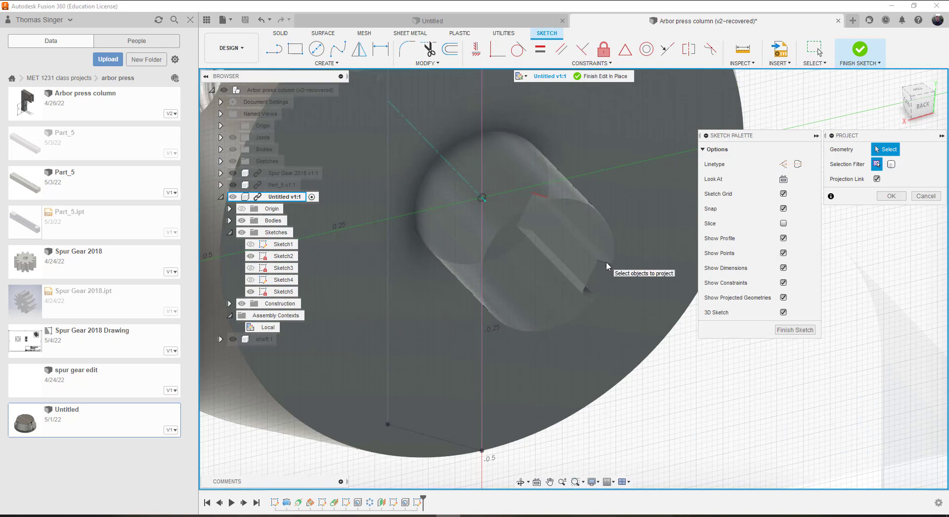
click(606, 262)
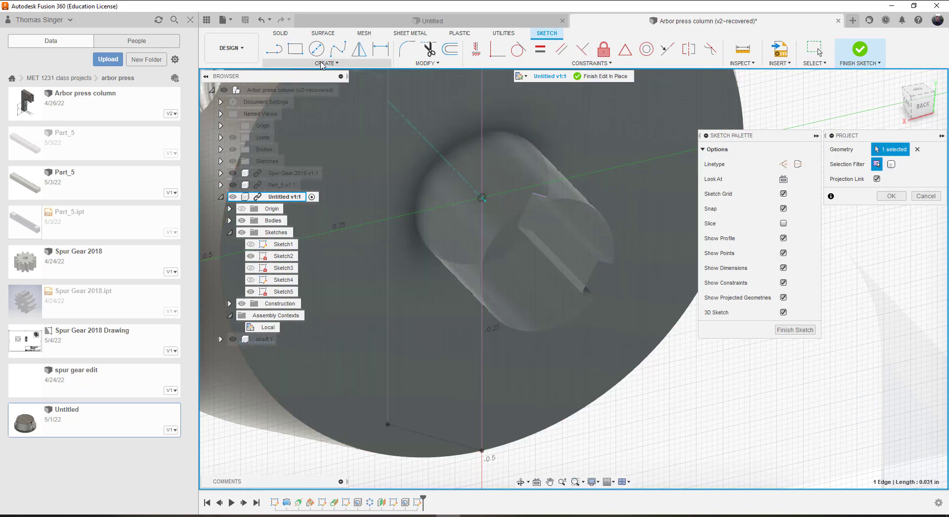
click(324, 63)
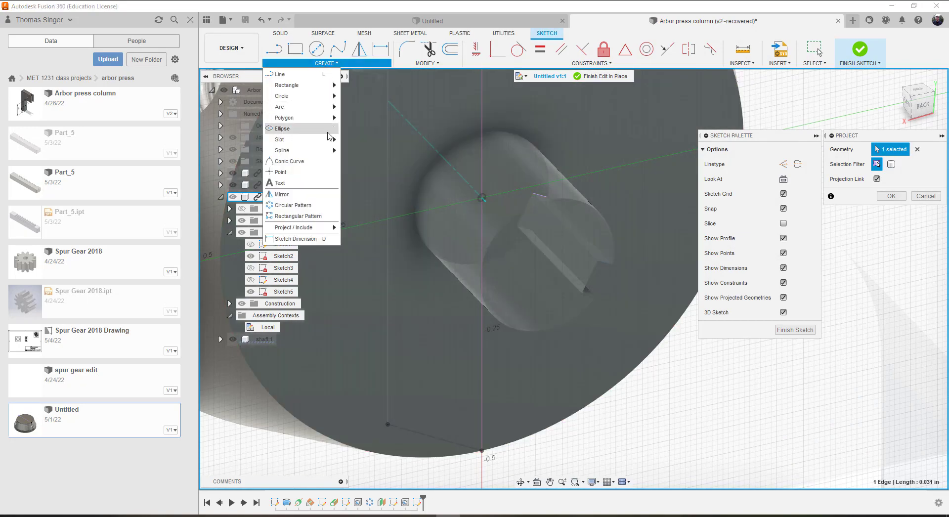
mouse_move(320, 231)
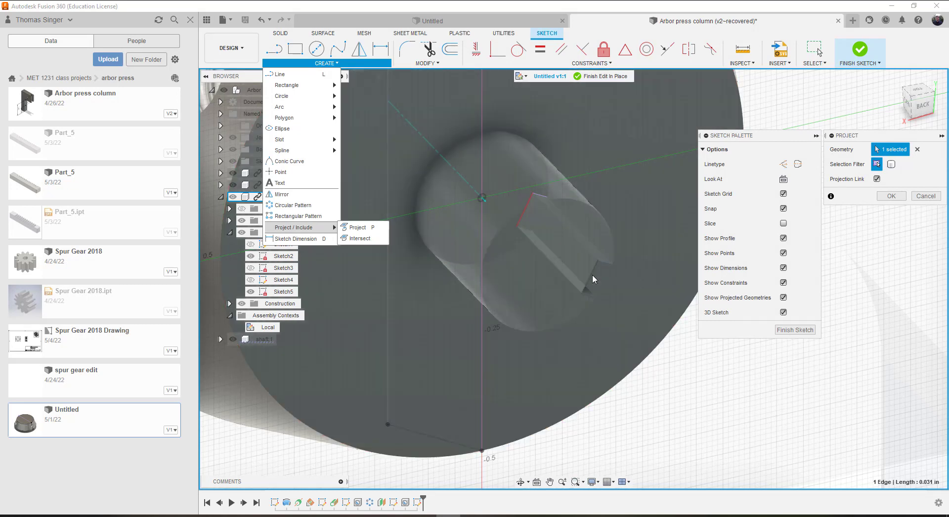
click(592, 274)
click(592, 274)
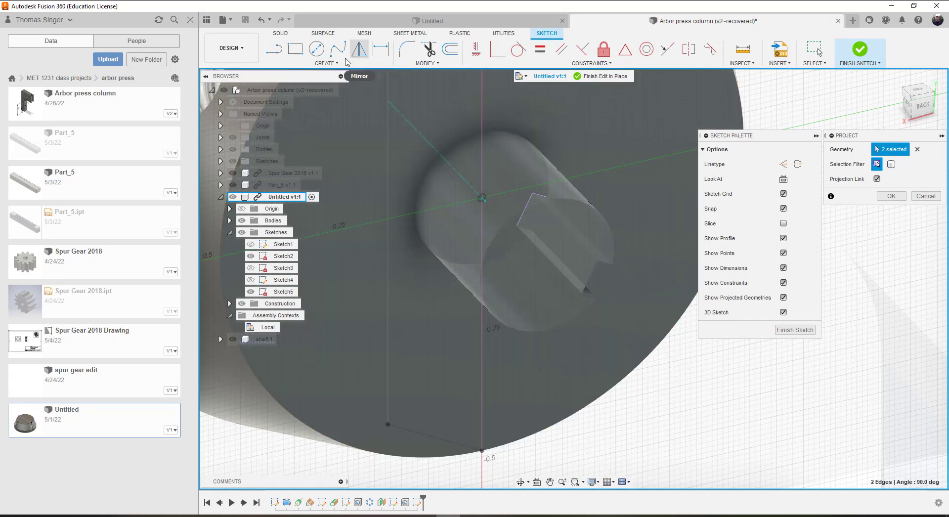
Step: Project the keyway's other short side edge and the shaft's circular end edge into the hub sketch
click(325, 64)
mouse_move(305, 228)
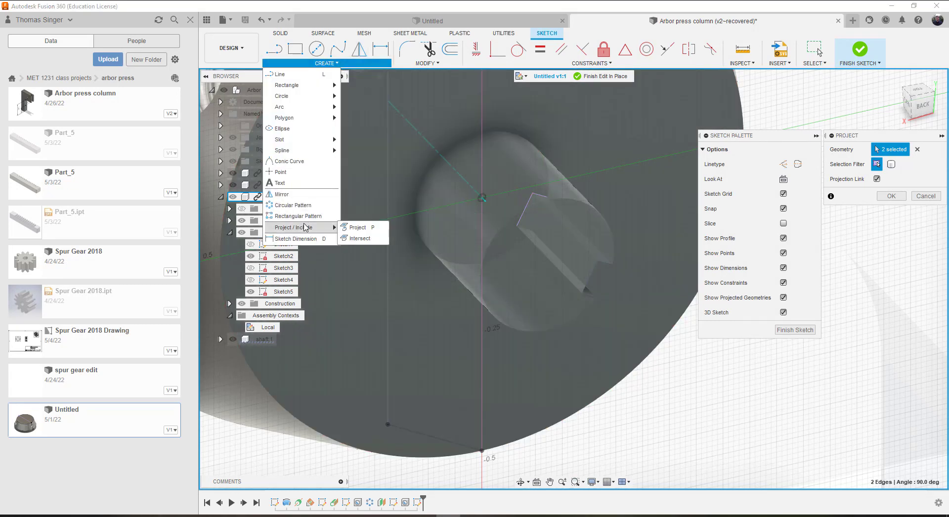
click(353, 227)
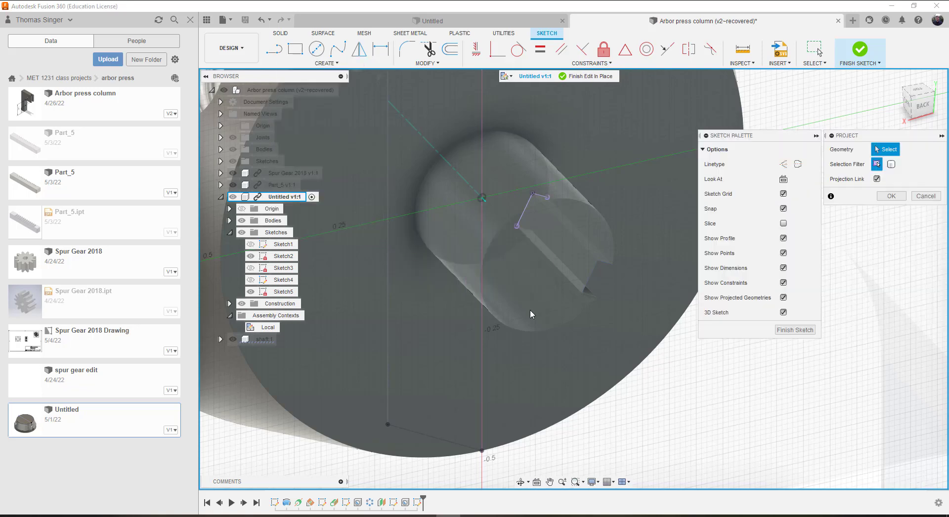
click(590, 295)
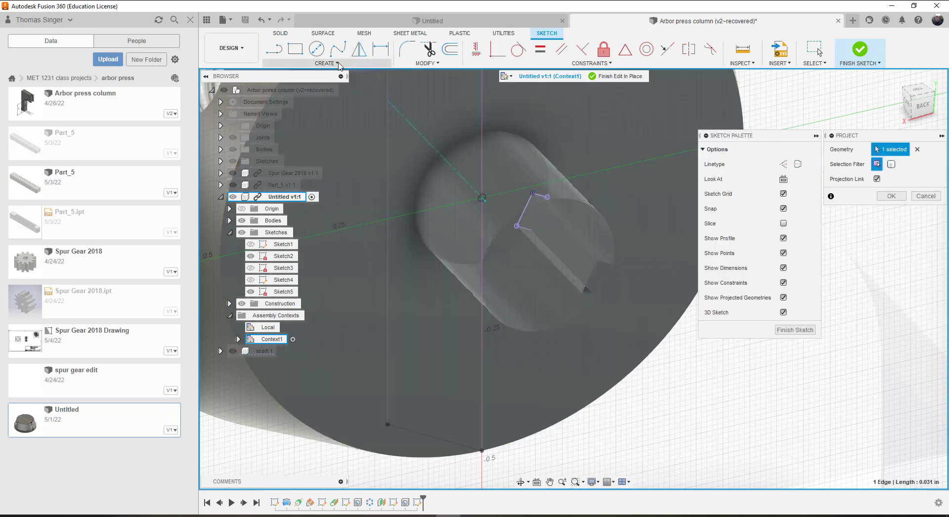
click(338, 63)
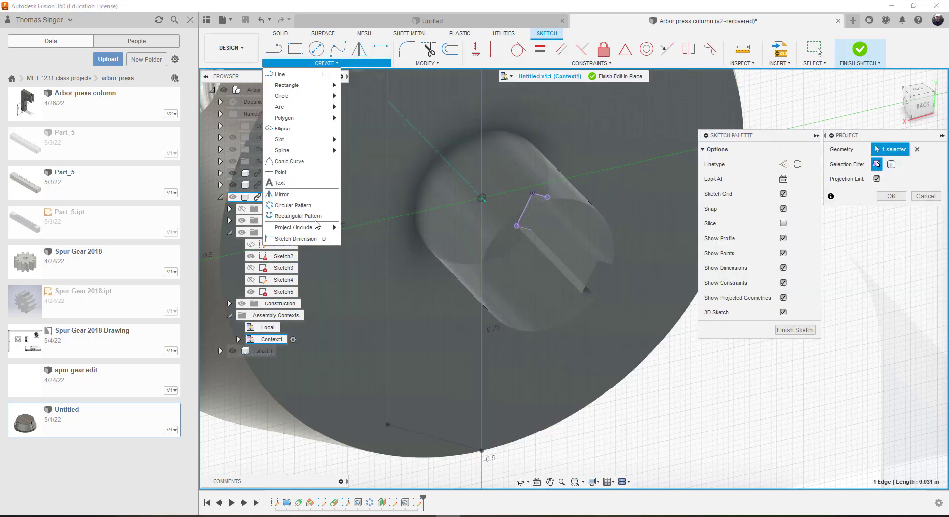
click(580, 205)
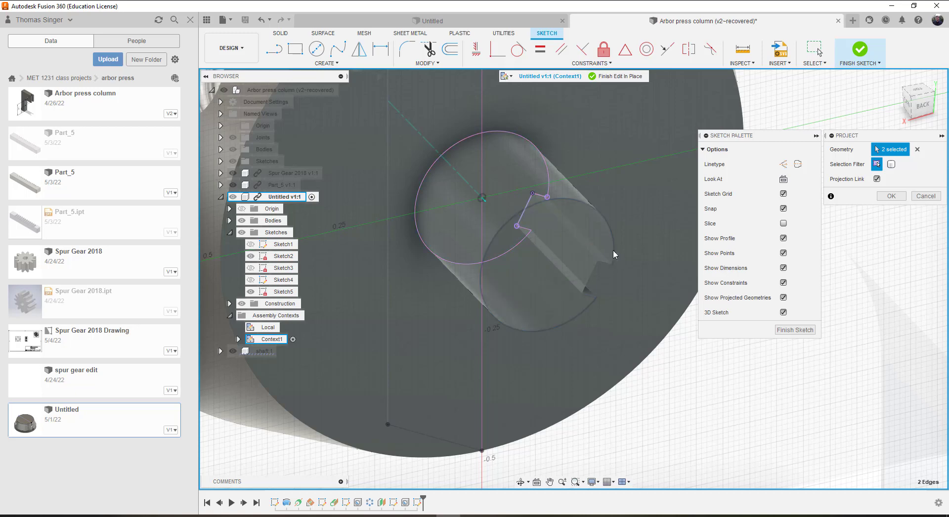
Step: Project a short keyway edge of the spur gear into the hub sketch from the hub's gear side
scroll(613, 250, down, 5)
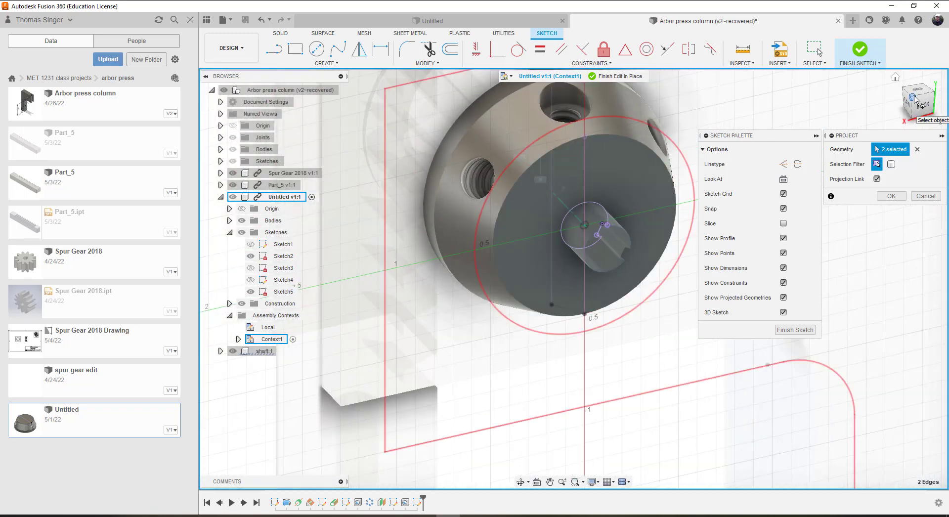
drag(914, 100, 948, 95)
scroll(587, 181, up, 3)
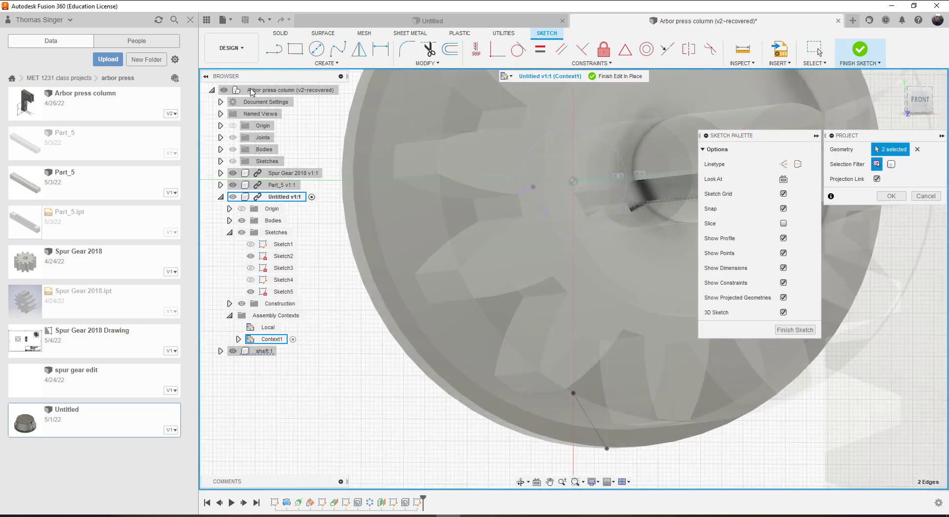
click(326, 63)
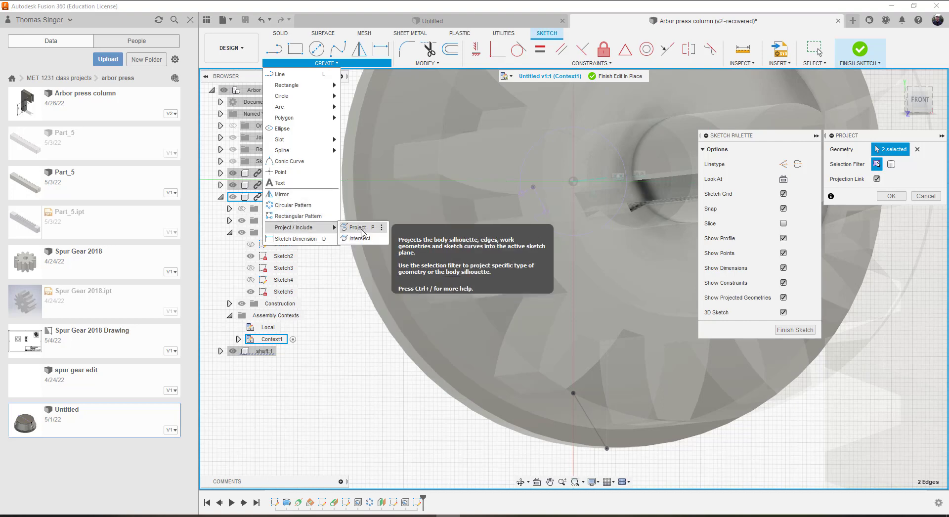
click(356, 226)
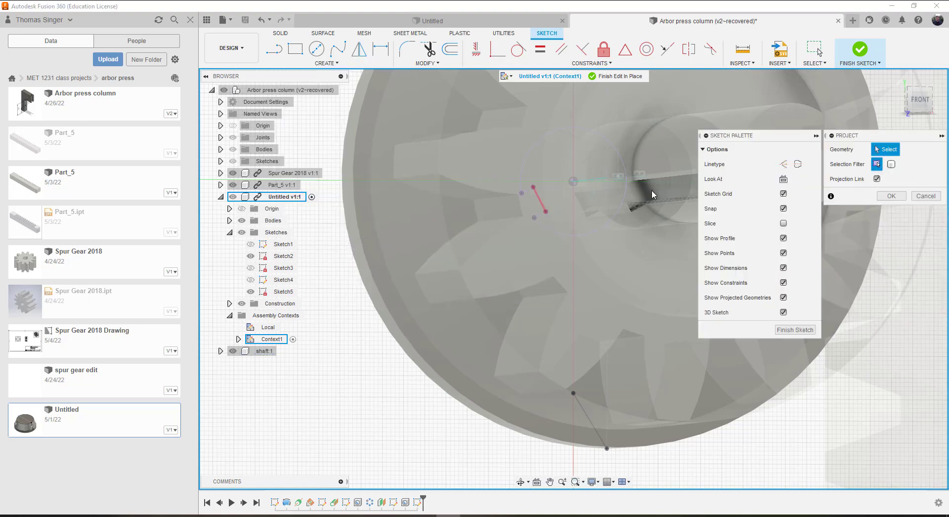
click(631, 212)
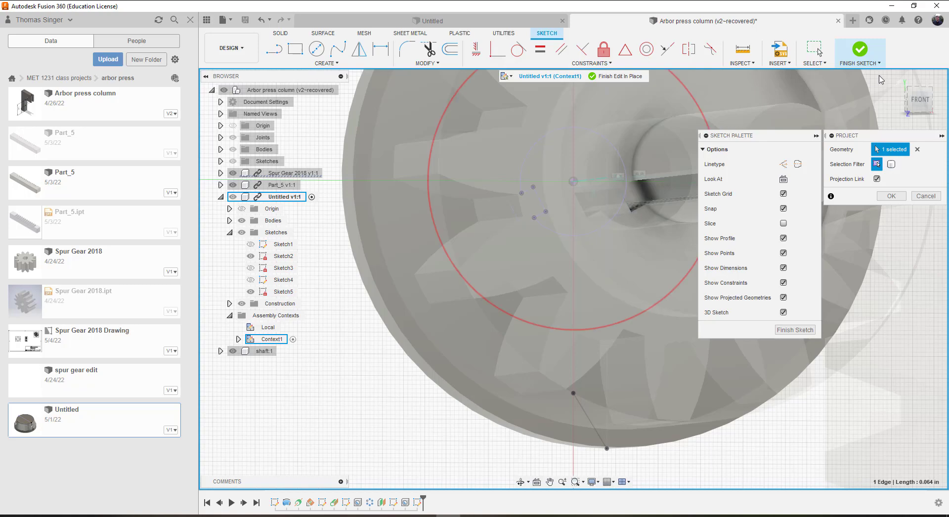
Step: Move the sketch palette clear of the hub and examine the projected shaft and keyway profile straight on from the back
click(909, 90)
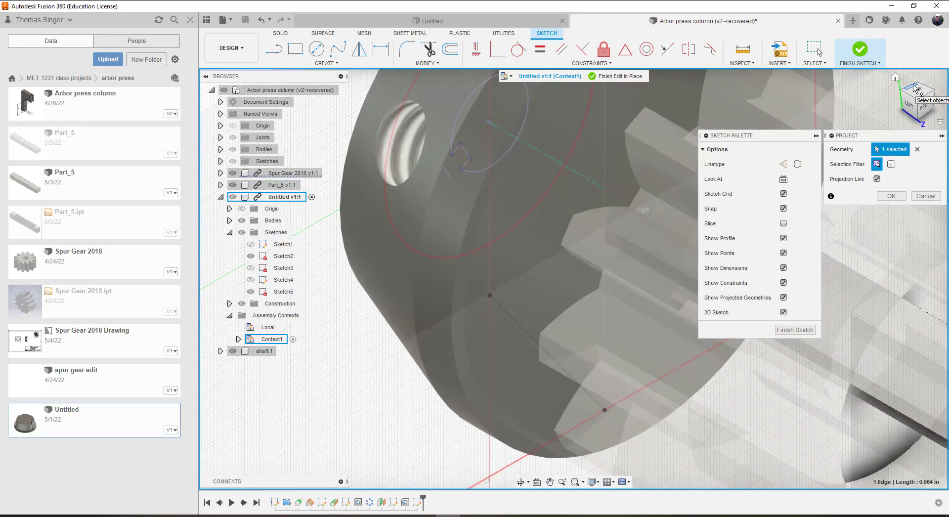
click(919, 84)
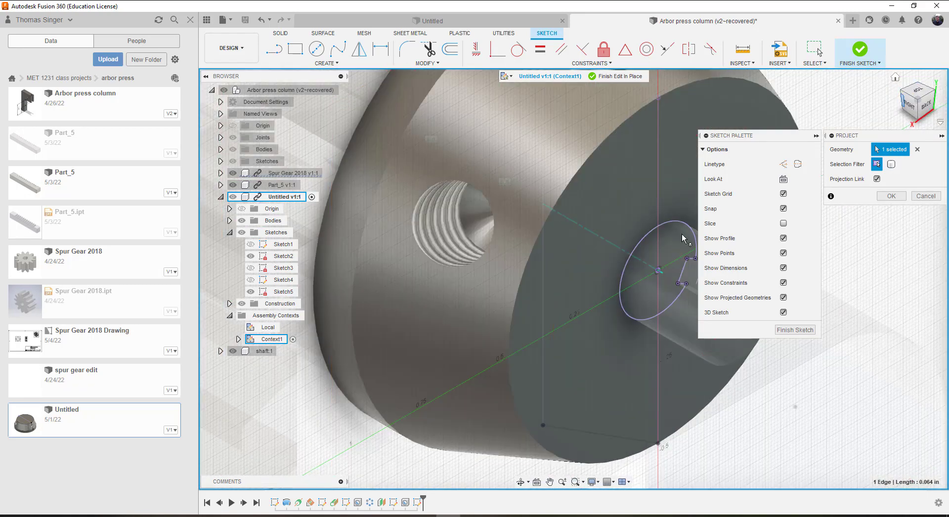
scroll(688, 275, up, 2)
scroll(695, 271, down, 2)
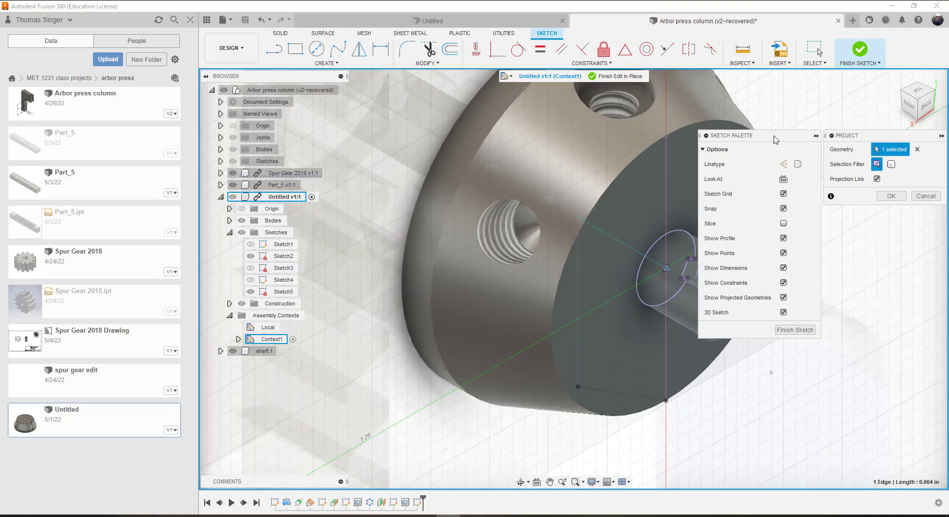
mouse_move(772, 136)
mouse_down()
mouse_move(890, 188)
mouse_move(835, 252)
mouse_up()
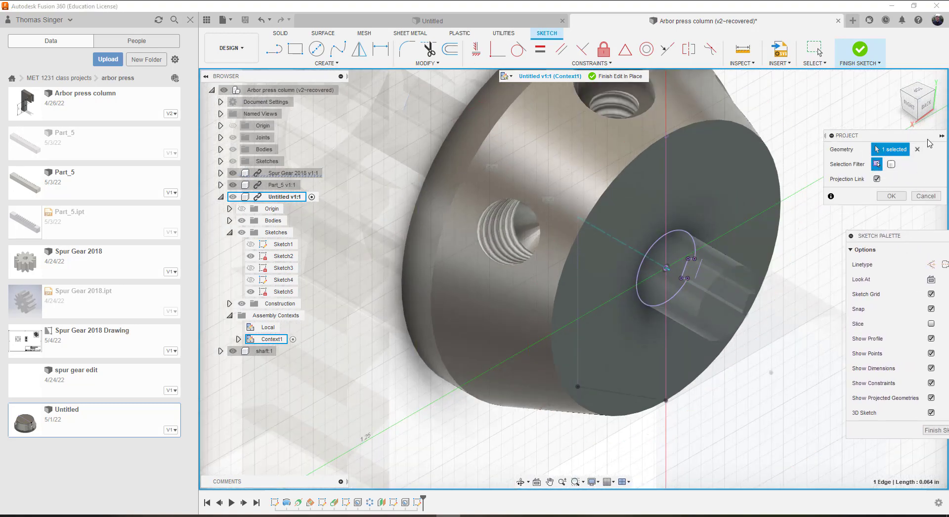
click(924, 105)
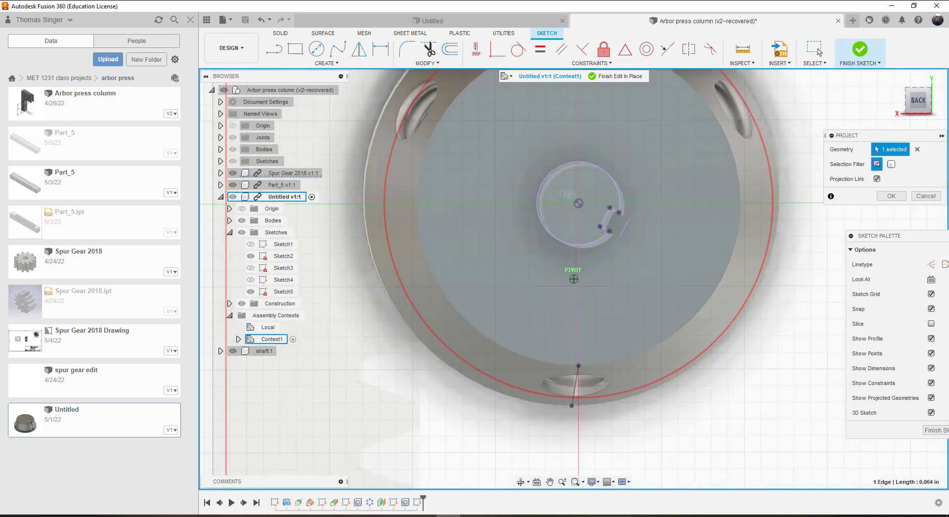
Step: Draw a line from the outer end of one projected keyway side edge to the near end of the projected gear keyway edge
click(317, 51)
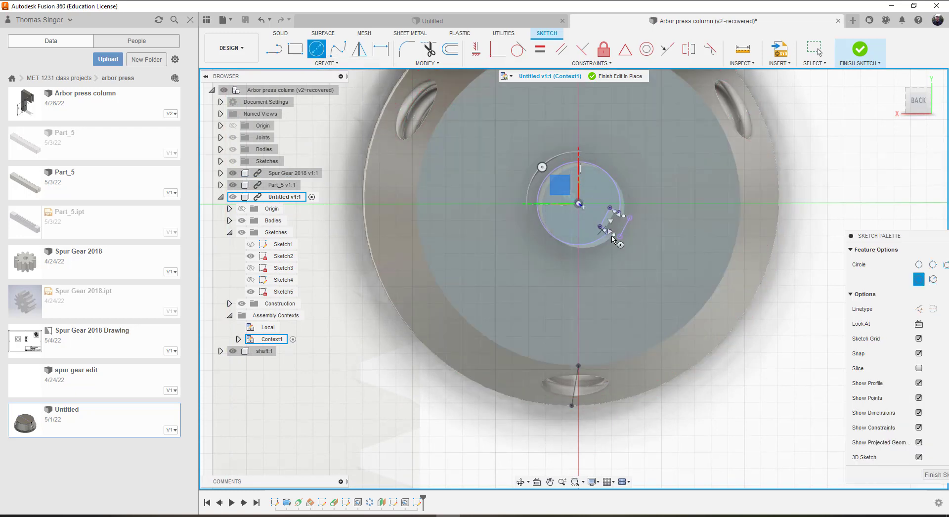
click(280, 48)
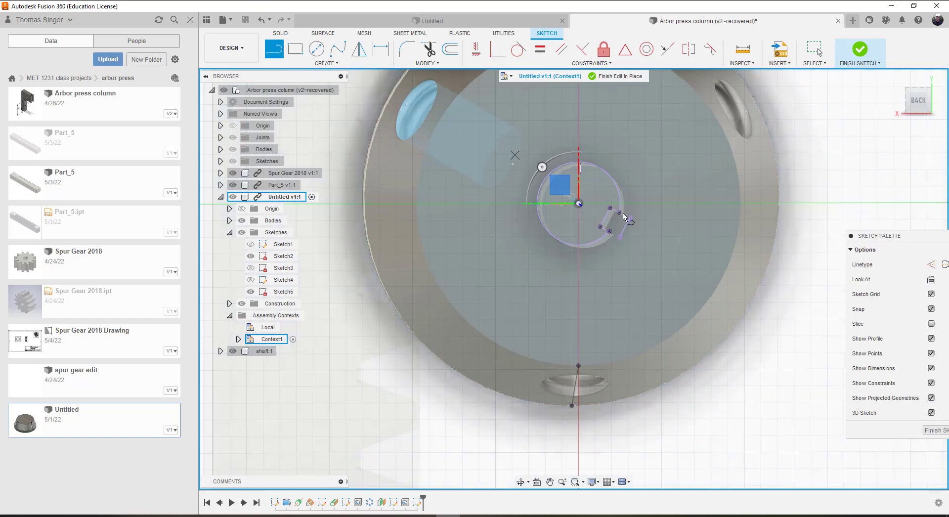
scroll(614, 240, up, 5)
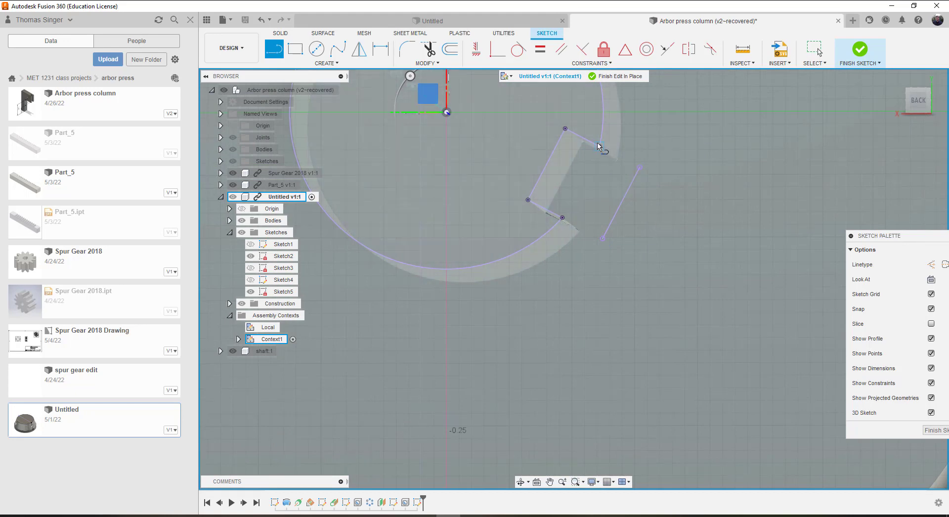
click(600, 146)
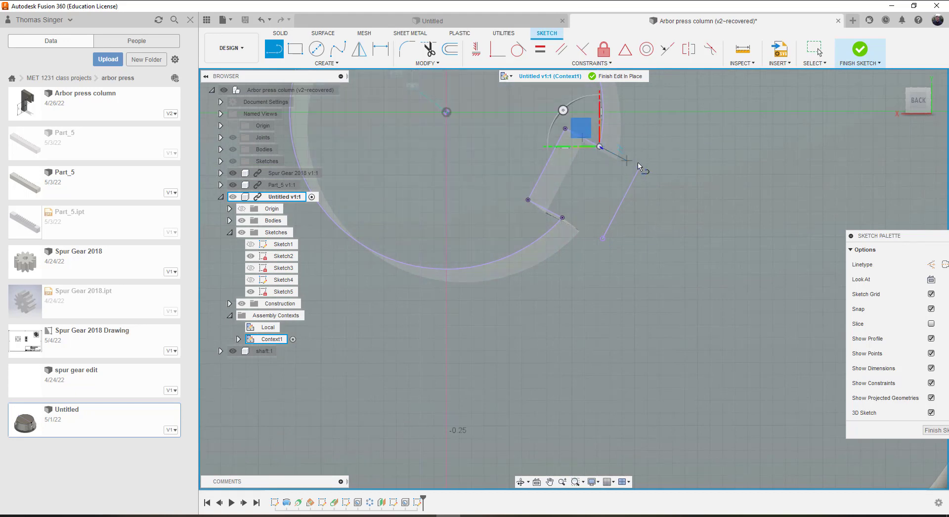
click(641, 168)
right_click(642, 170)
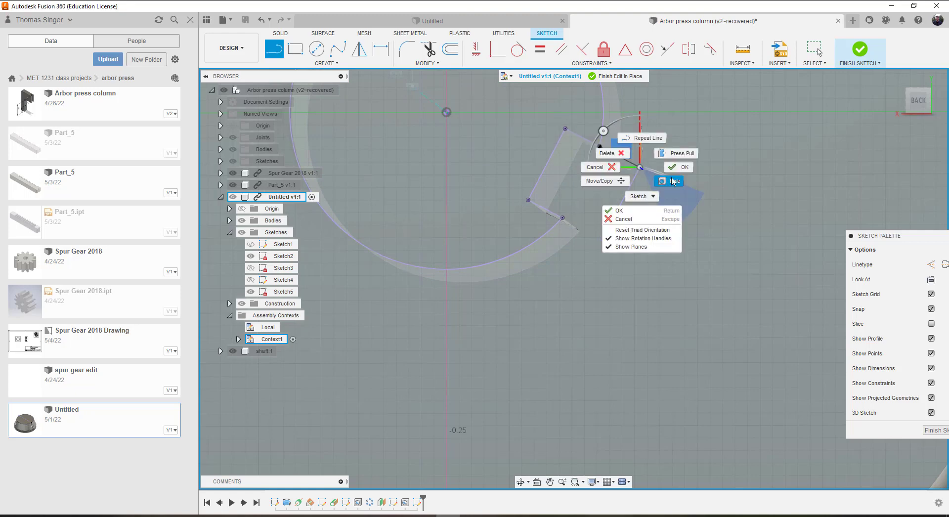
click(676, 155)
Step: Draw a second line from the other keyway side edge's outer end to the gear keyway edge's opposite end
click(274, 49)
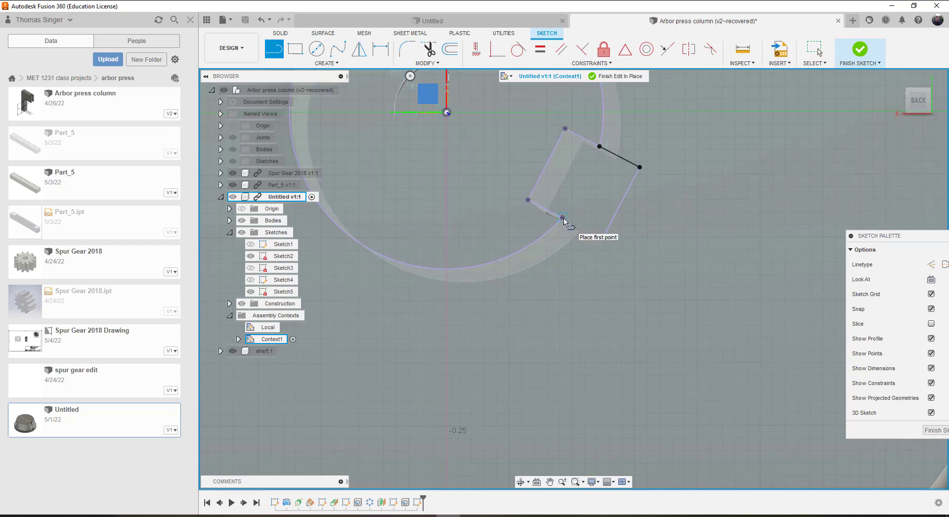
click(563, 218)
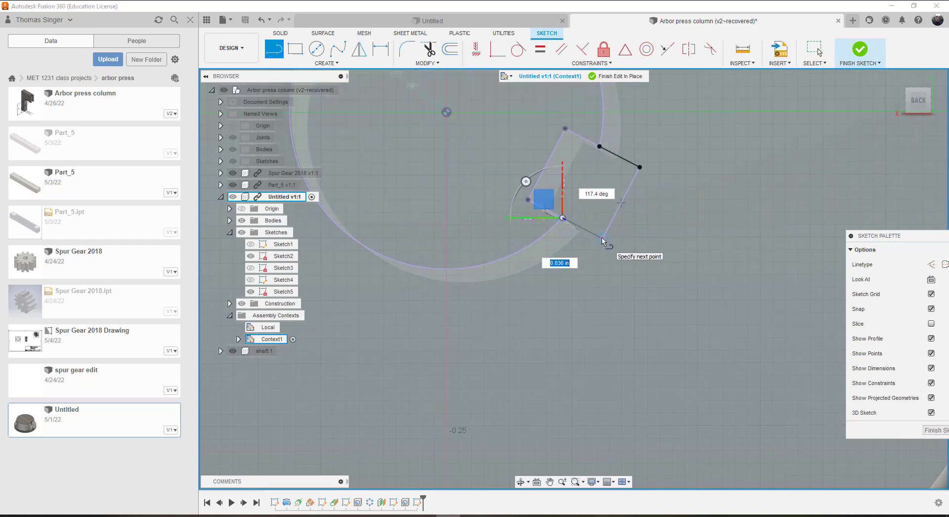
click(602, 239)
right_click(602, 240)
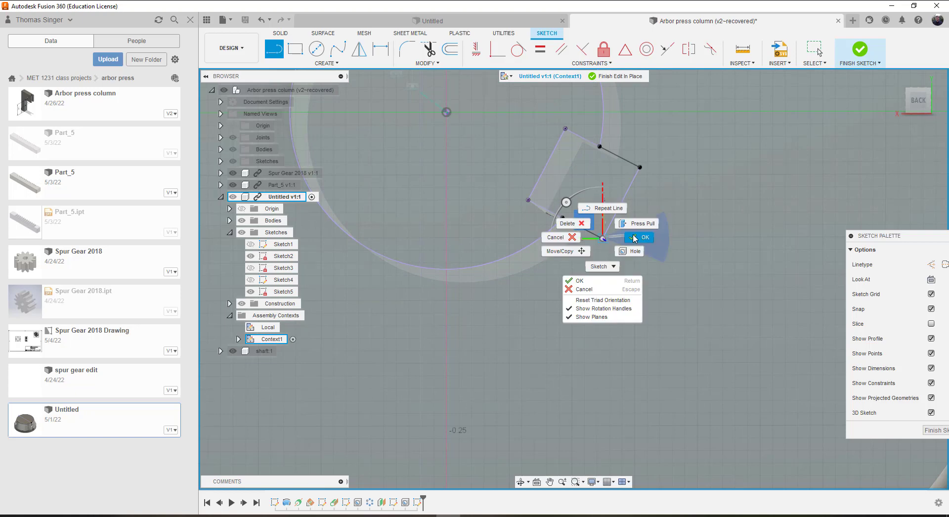
click(640, 237)
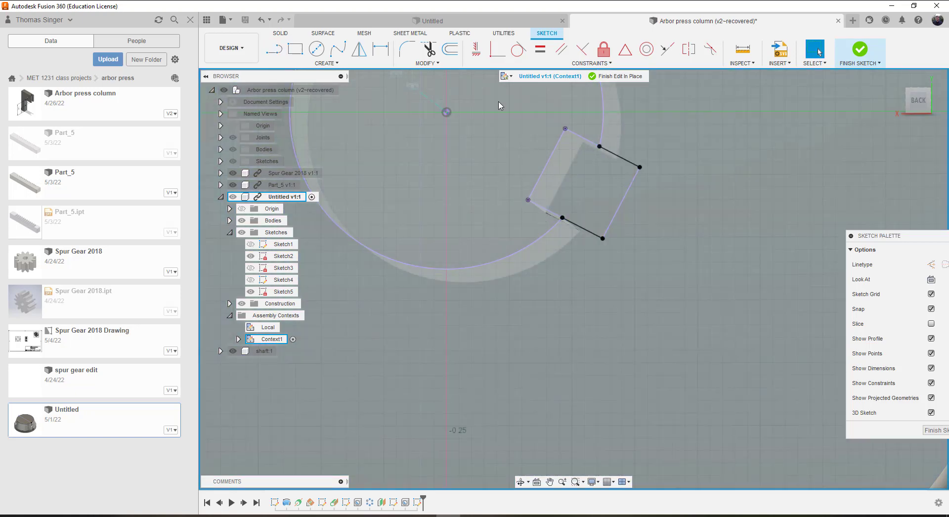
Step: Try to draw a line over the projected gear keyway edge between the outer ends of the two new lines
click(429, 50)
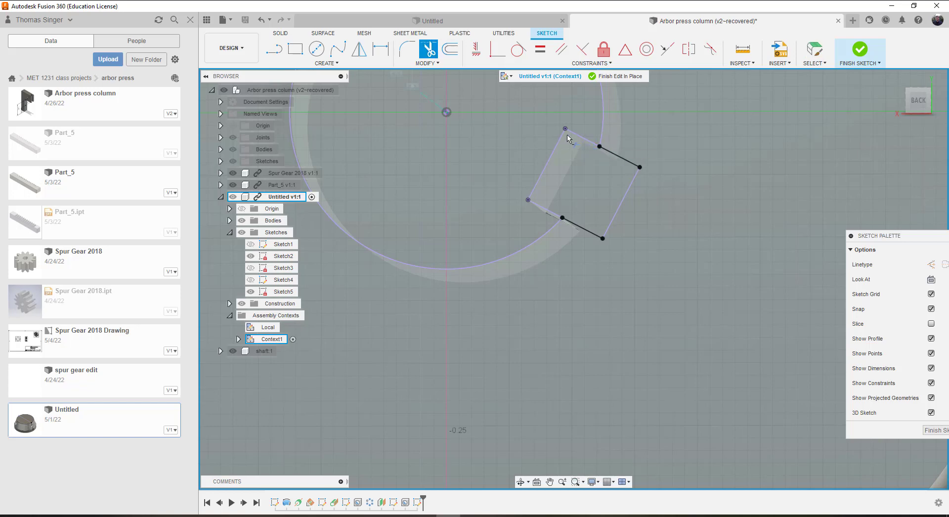
click(275, 49)
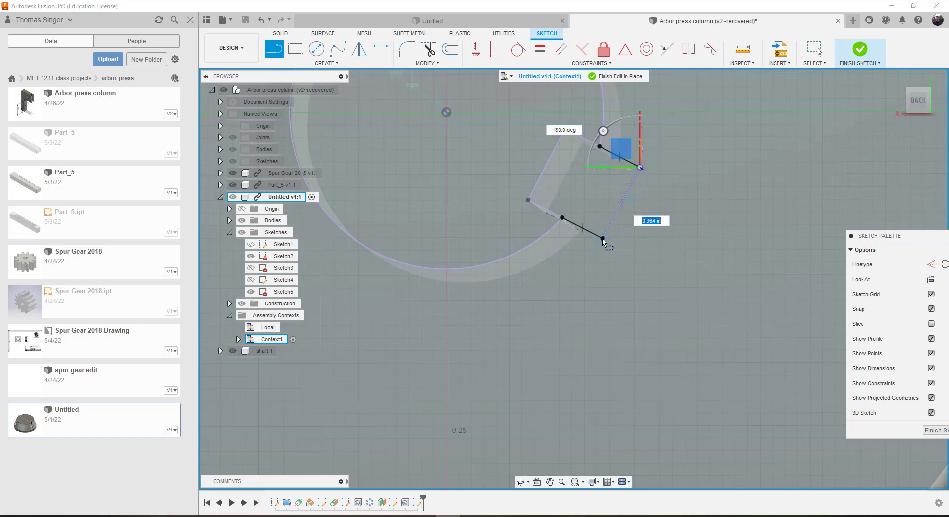
right_click(620, 243)
click(646, 237)
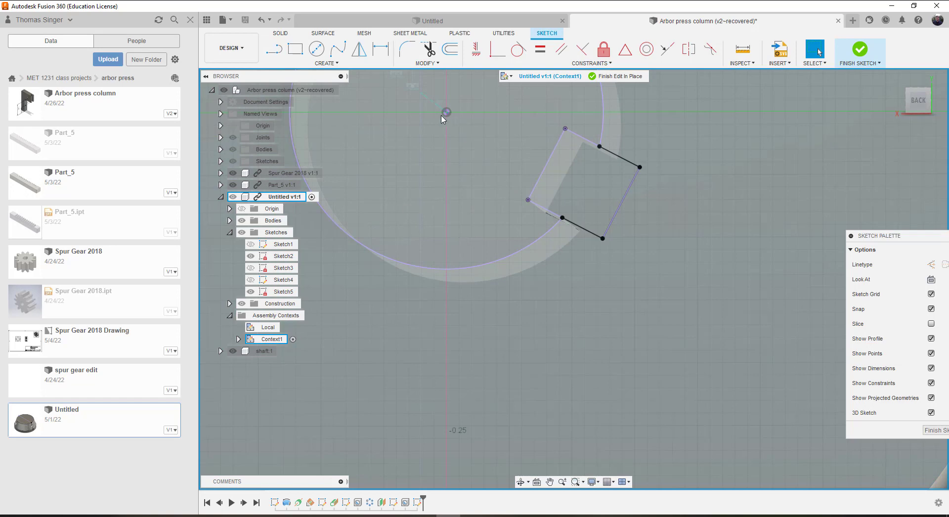
click(317, 49)
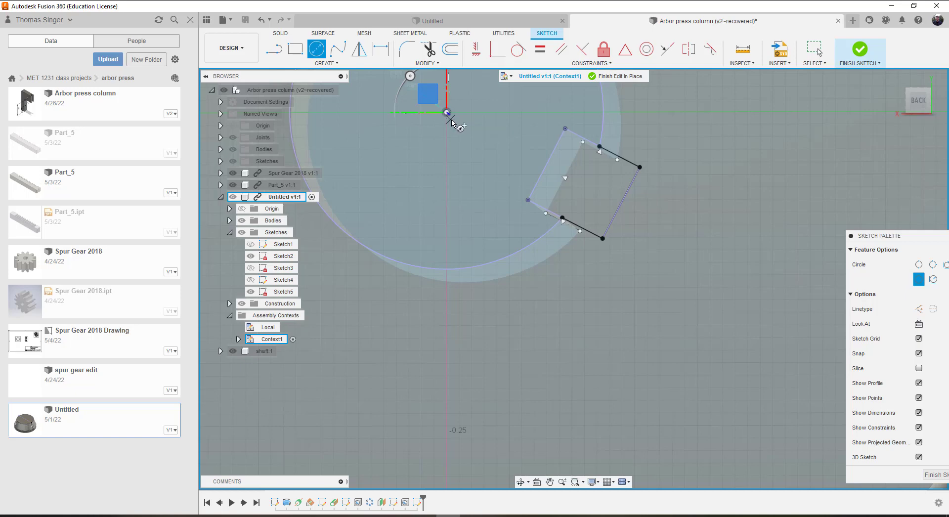
scroll(450, 121, down, 5)
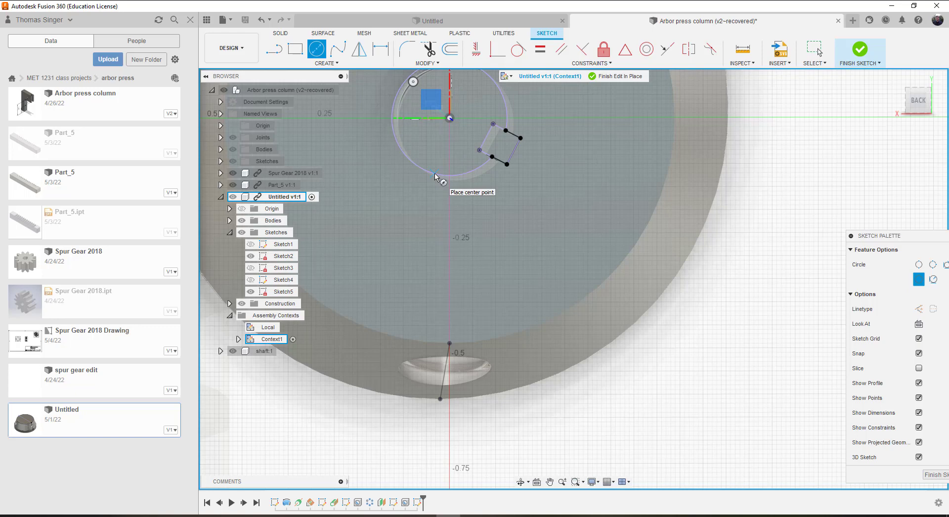
click(434, 174)
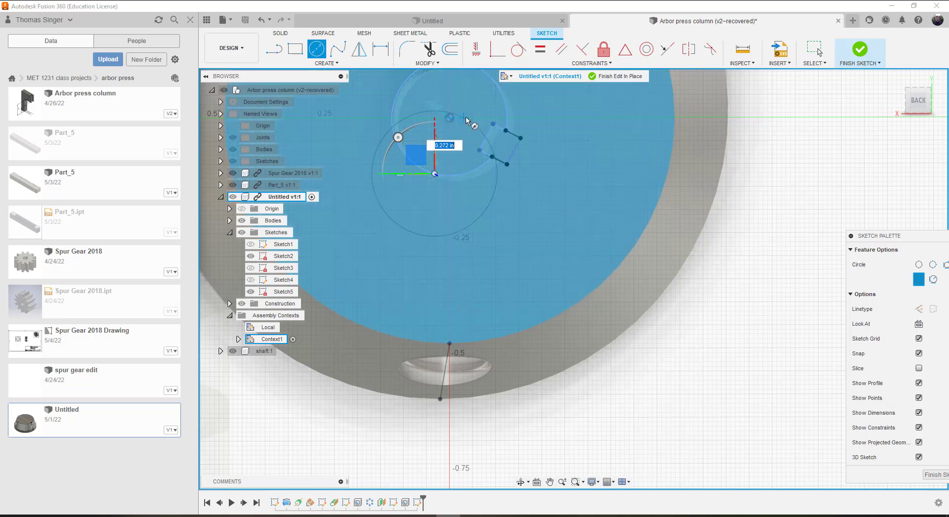
click(459, 160)
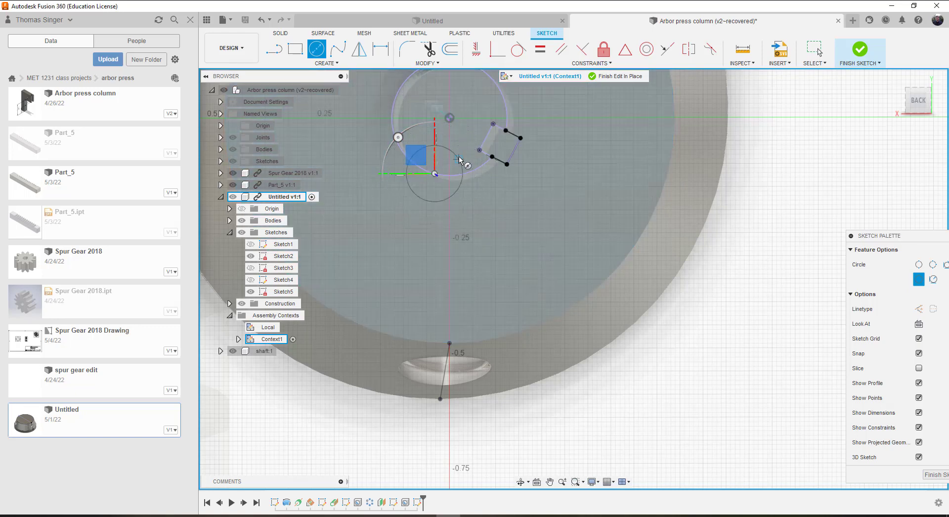
key(Escape)
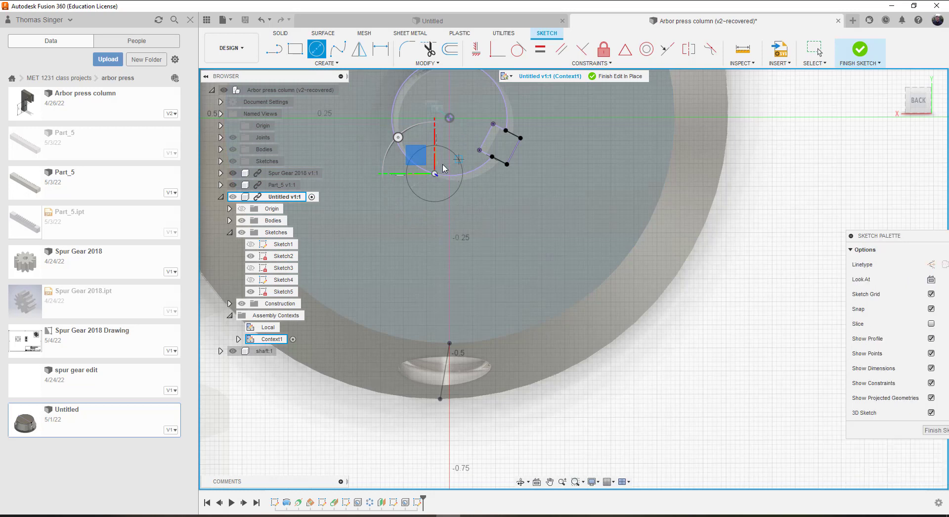
Step: Draw a circle centred on the shaft's centre point and passing through the corner where the keyway meets the shaft outline
click(317, 50)
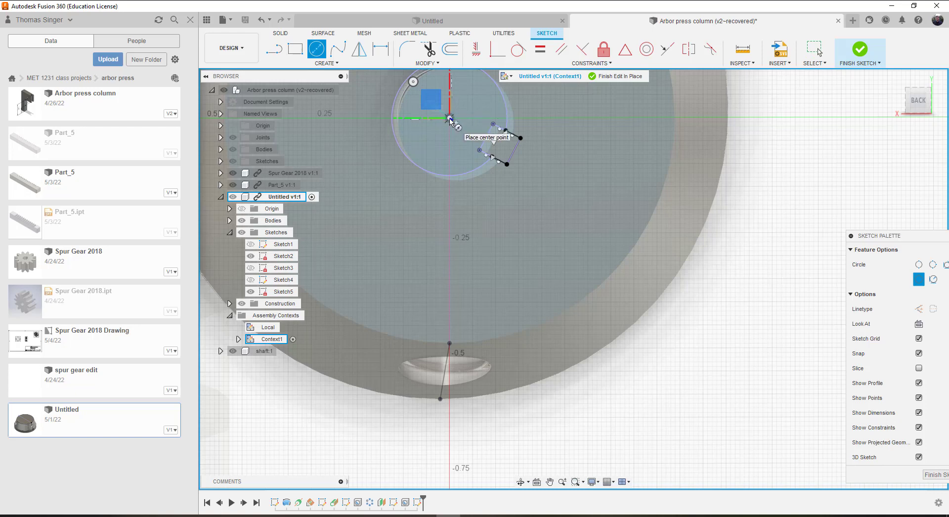
click(450, 118)
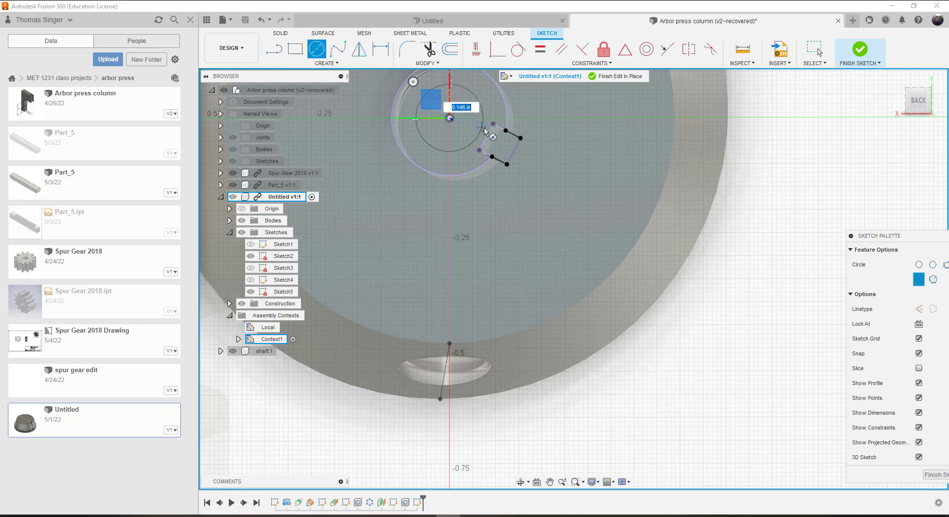
click(507, 131)
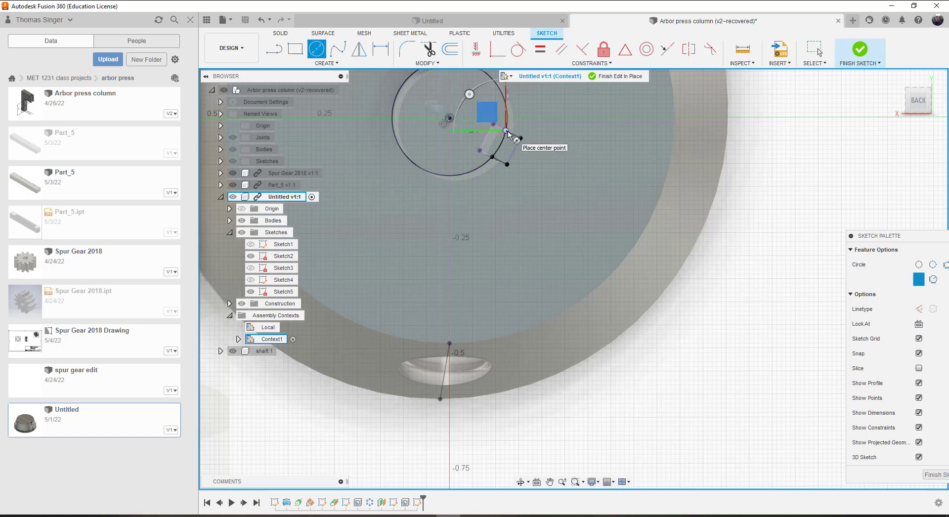
key(Escape)
Step: Trim the circle's arc that crosses the keyway opening and finish the hub sketch
scroll(508, 144, up, 5)
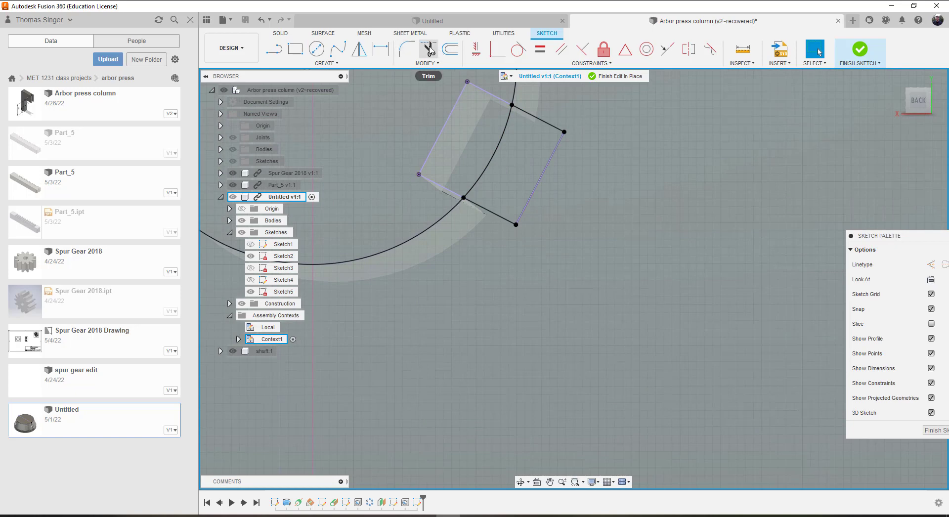
click(429, 49)
click(504, 140)
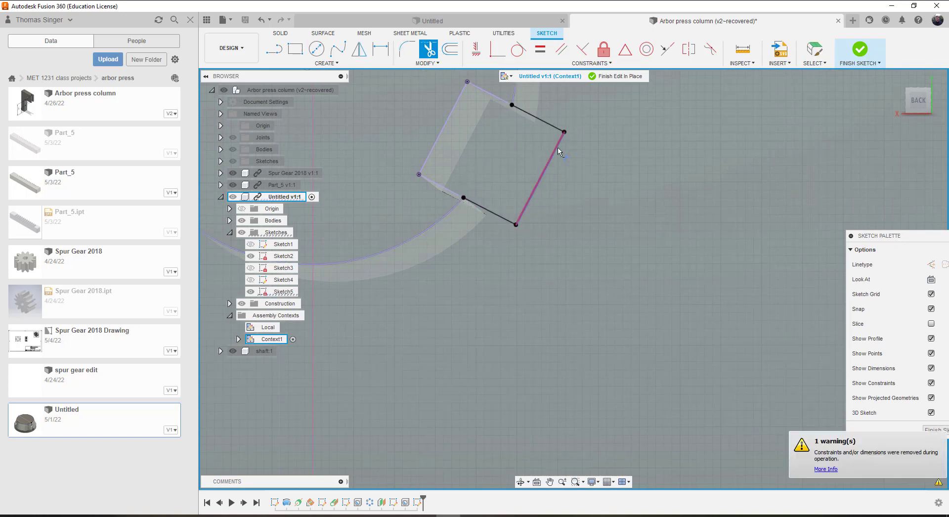
scroll(514, 110, down, 6)
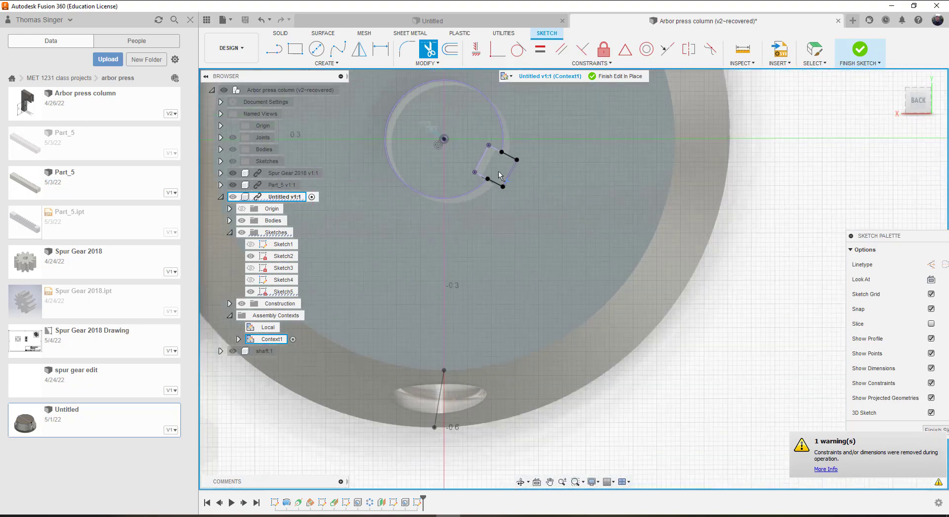
click(908, 90)
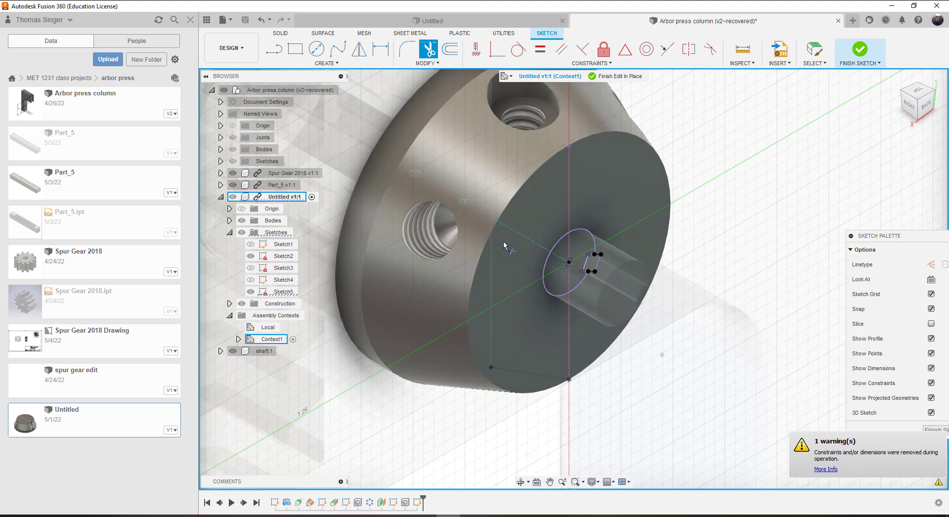
click(861, 50)
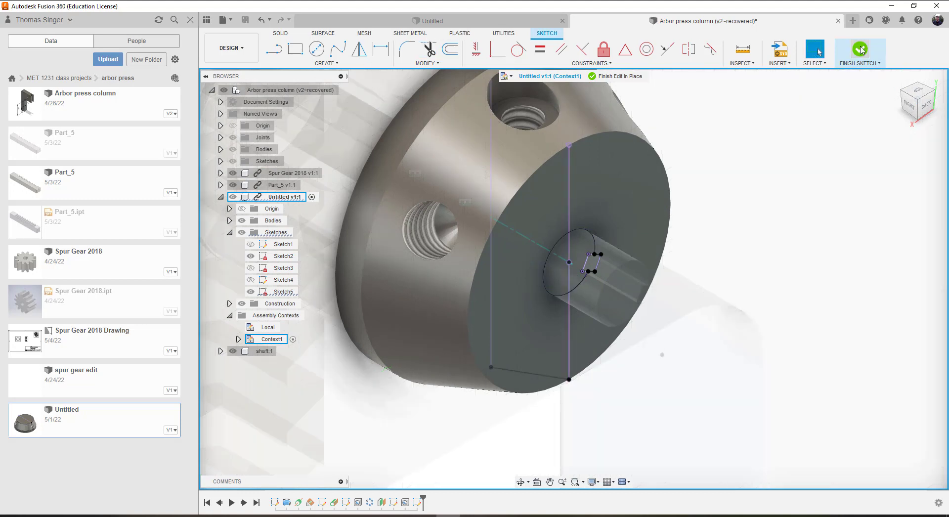
Step: Extrude the round shaft profile and the keyway profile -0.25 in into the hub as a cut
click(296, 49)
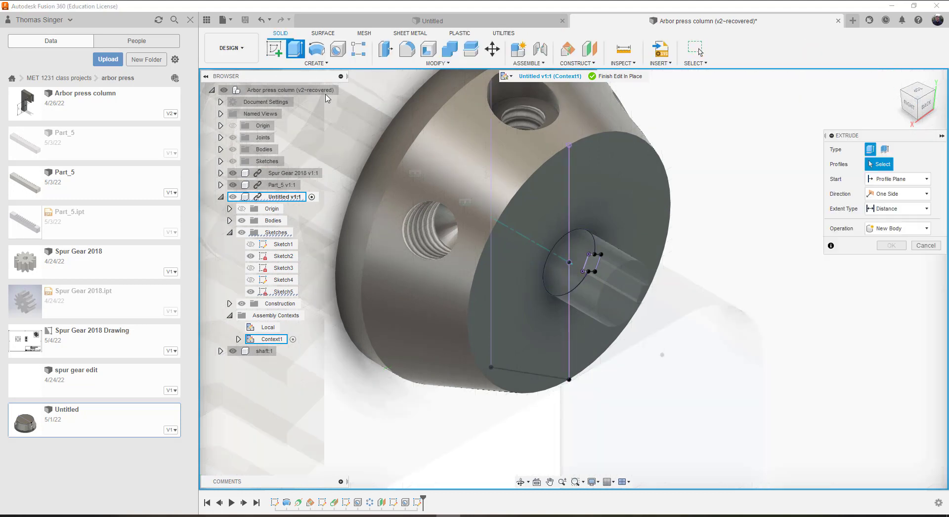
click(582, 259)
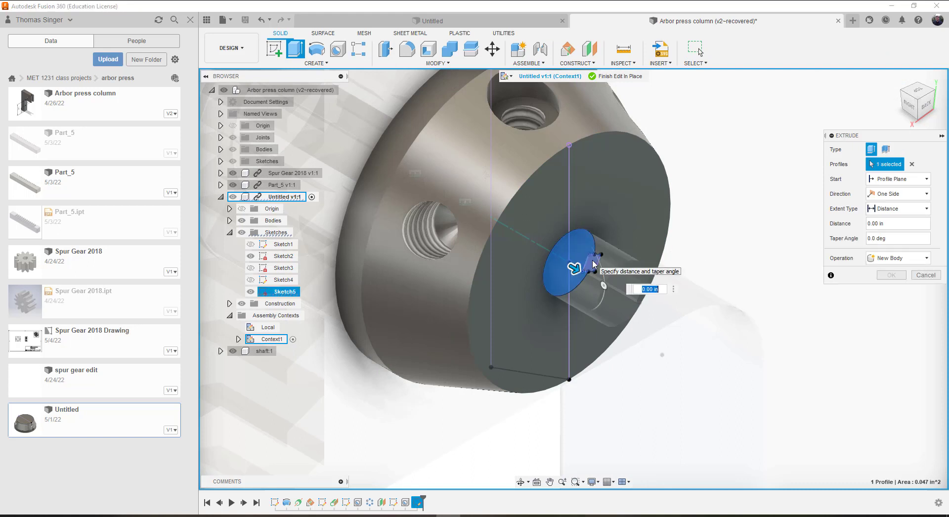
click(592, 260)
drag(600, 266, 542, 246)
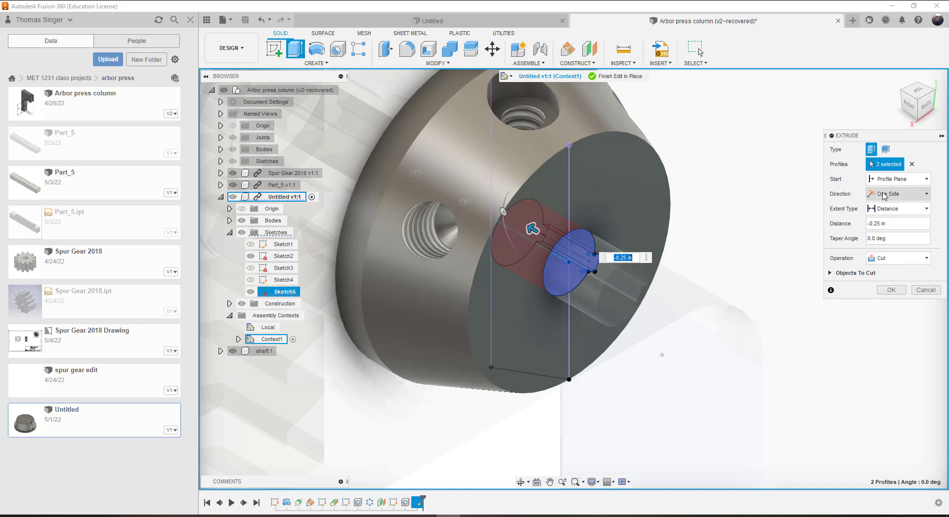
Step: Set the hub cut's extent to To Object, pick the press column's face as the limit, and complete the cut
click(889, 211)
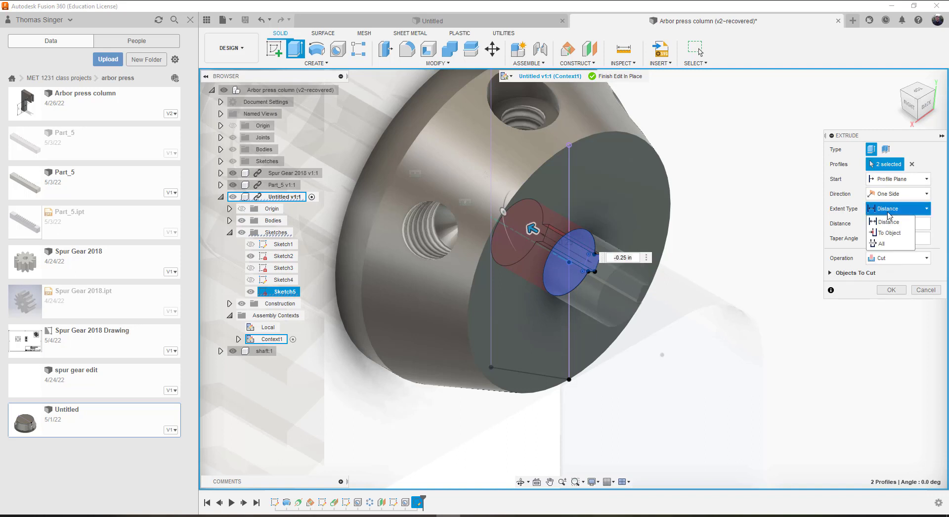
click(887, 233)
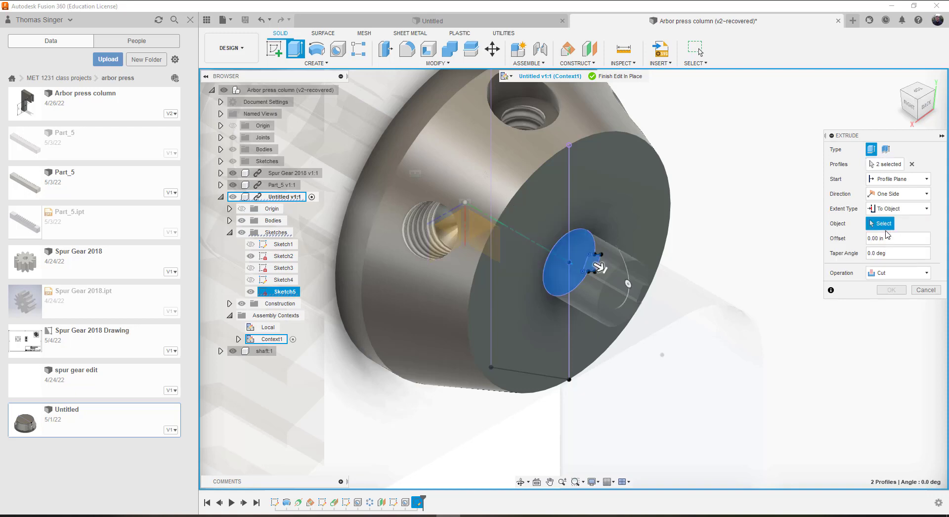
click(908, 104)
shift+middle_drag(553, 148, 592, 139)
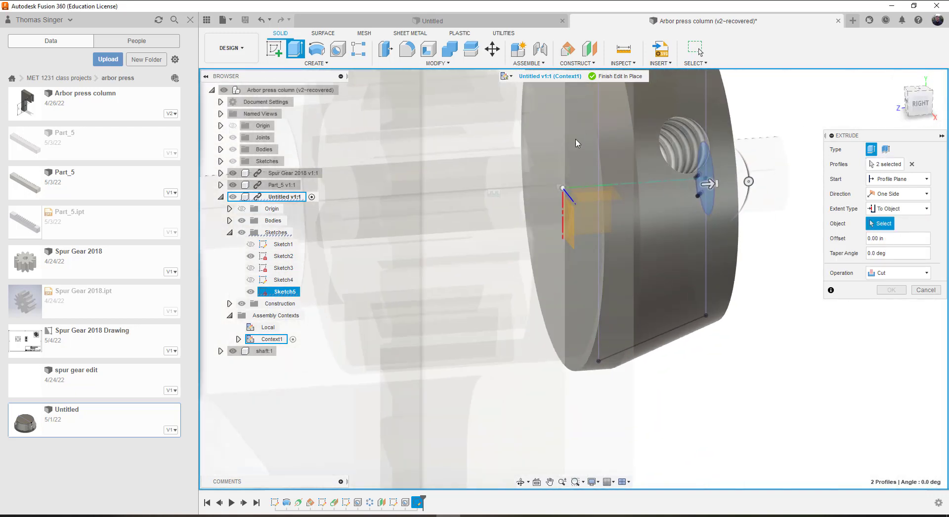
scroll(601, 191, up, 3)
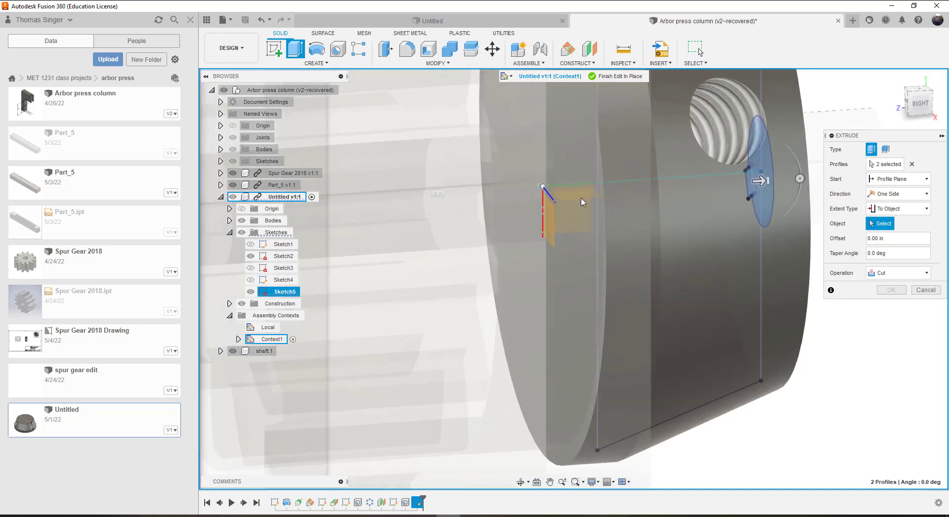
scroll(595, 163, down, 6)
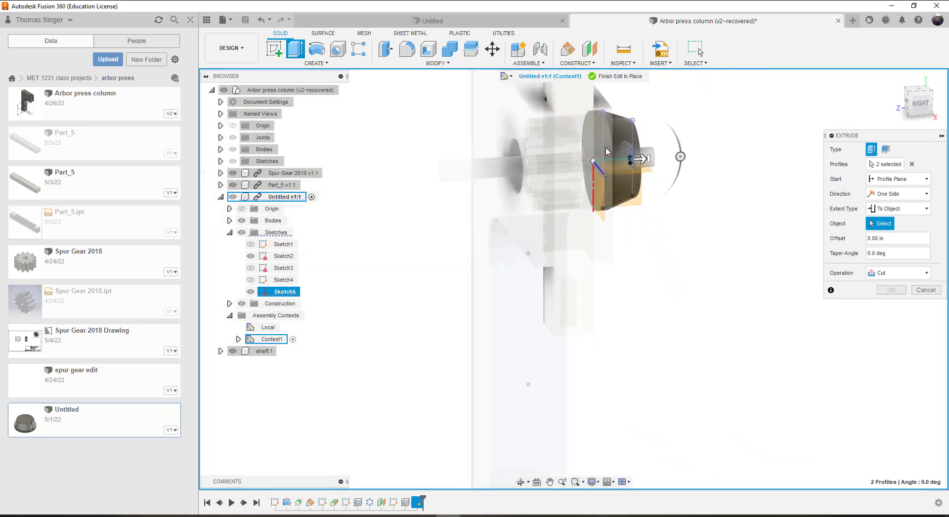
scroll(603, 120, up, 3)
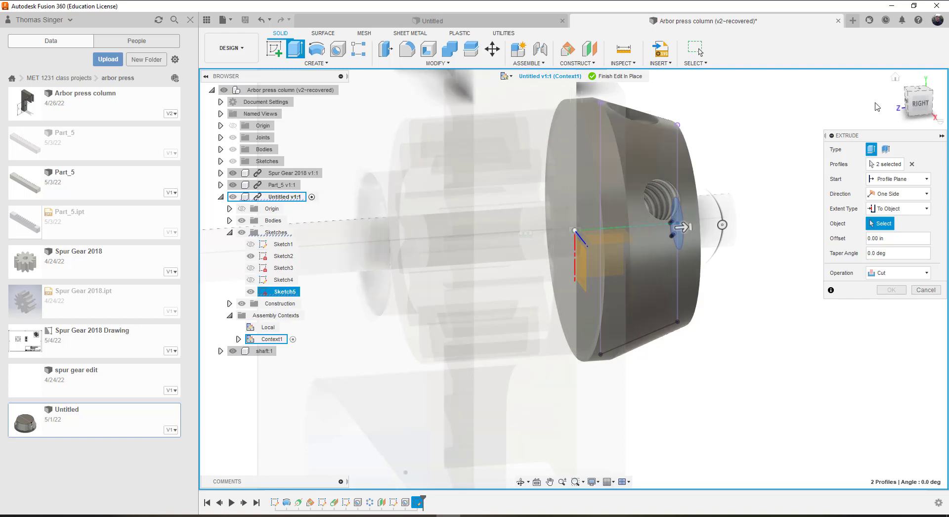
click(910, 93)
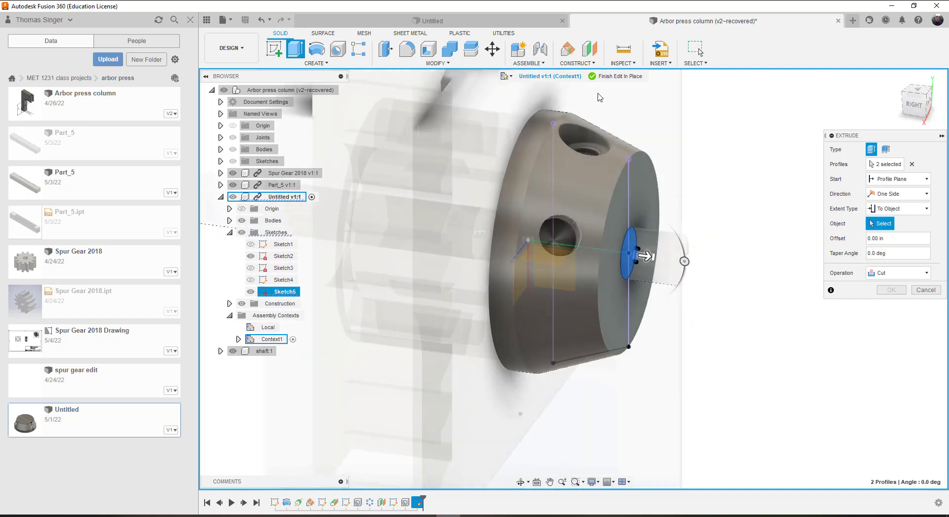
click(514, 113)
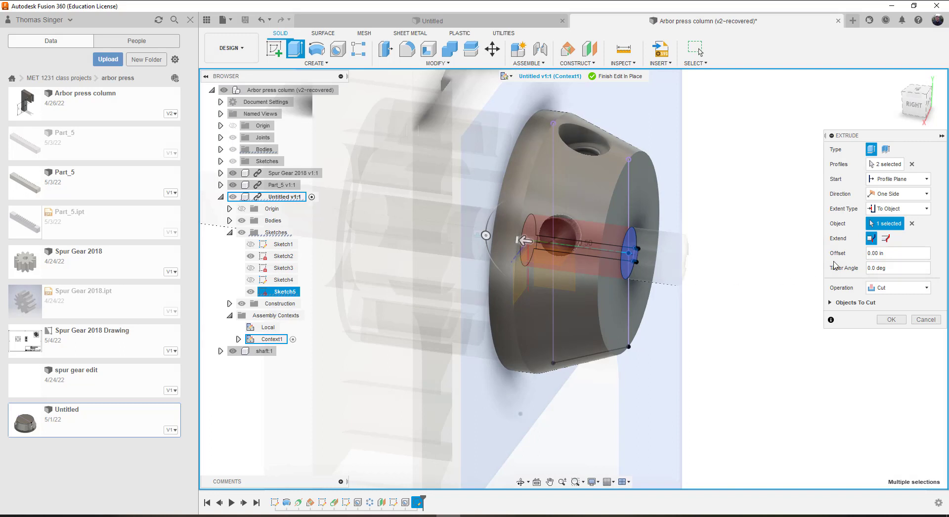
click(899, 321)
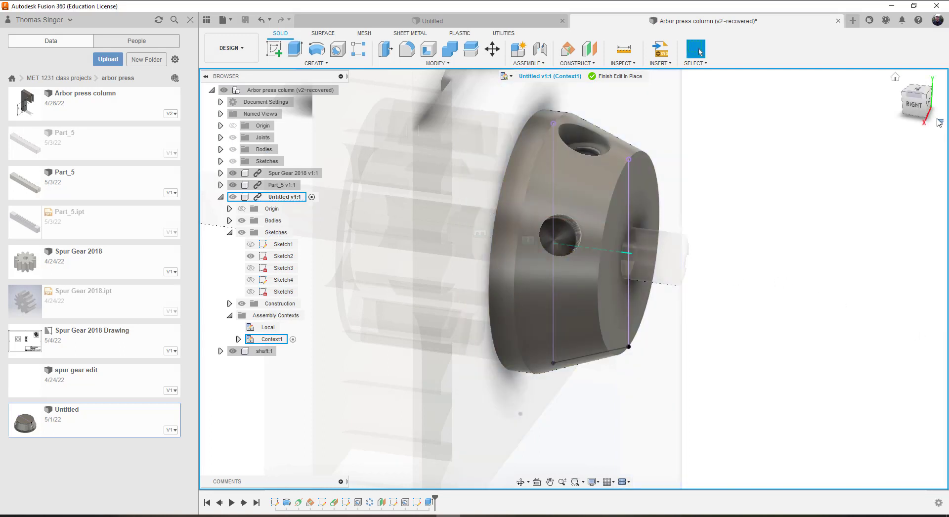
Step: Check the keyed bore from behind the hub and finish the in-place edit to return to the full assembly
drag(925, 102, 888, 97)
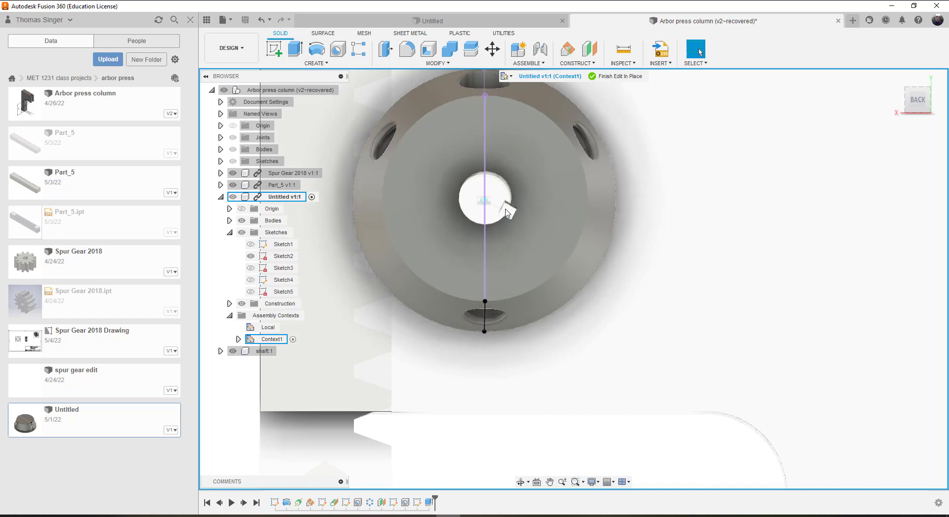
click(896, 78)
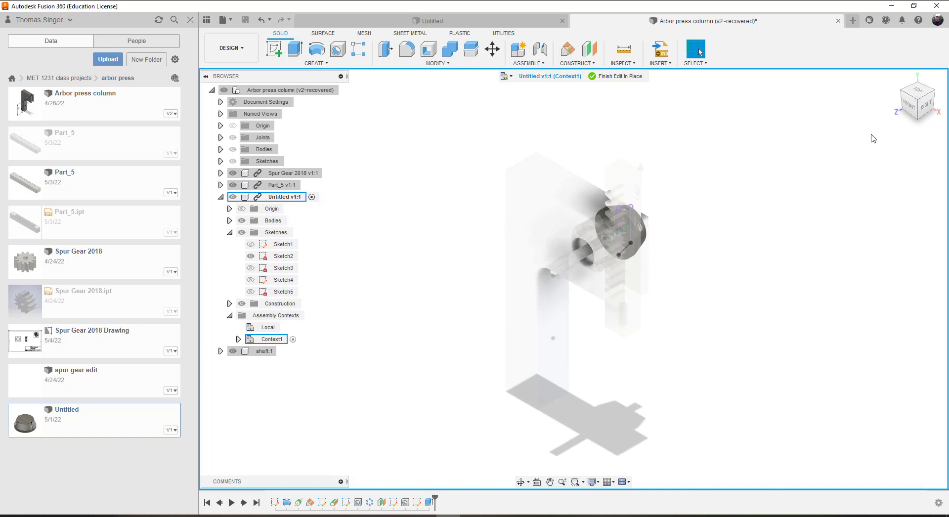
mouse_move(920, 105)
mouse_down()
mouse_move(882, 94)
mouse_move(870, 105)
mouse_up()
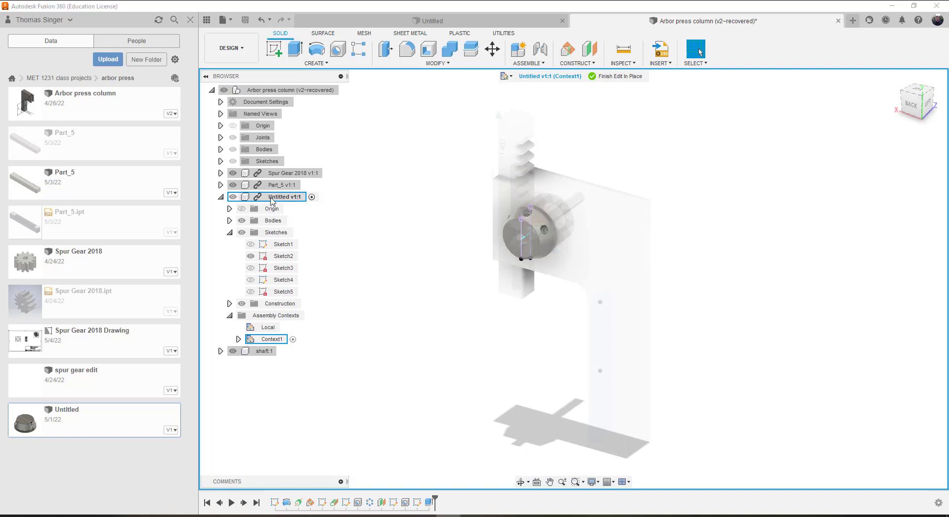
right_click(273, 199)
click(292, 206)
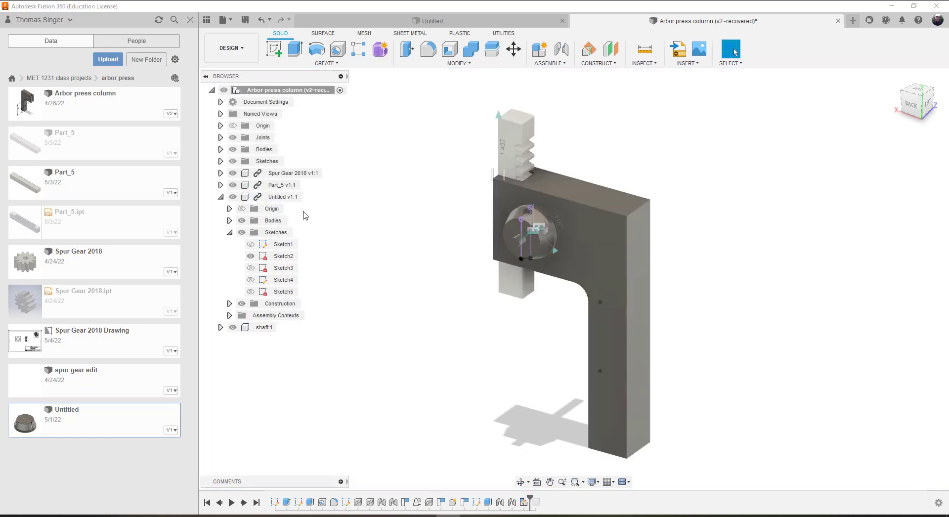
Step: Move the rack slightly to test how the hub and shaft follow, and undo that move
scroll(551, 227, up, 10)
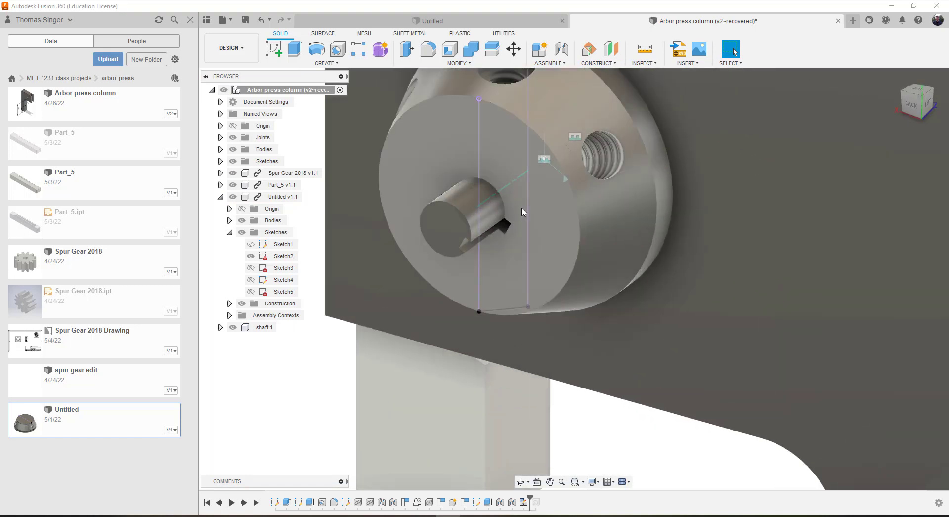
scroll(513, 224, down, 6)
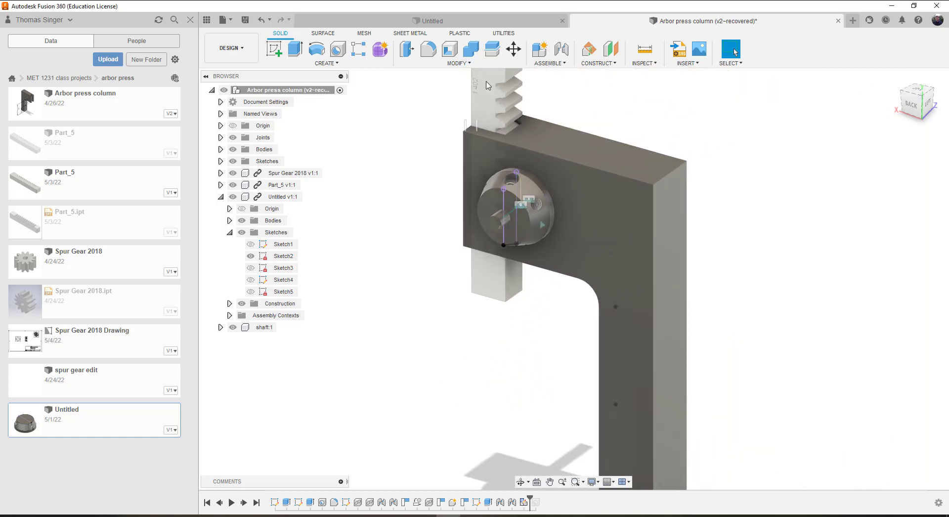
drag(486, 82, 469, 92)
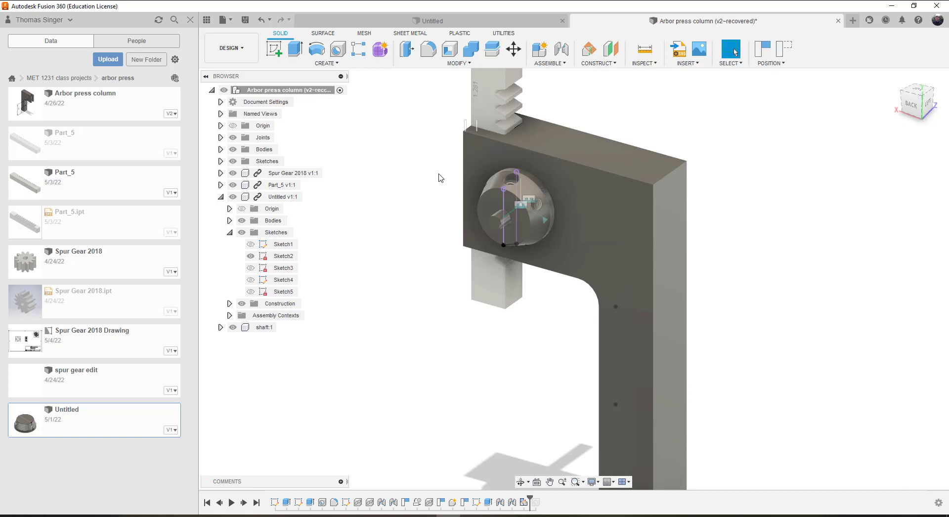
scroll(488, 259, up, 6)
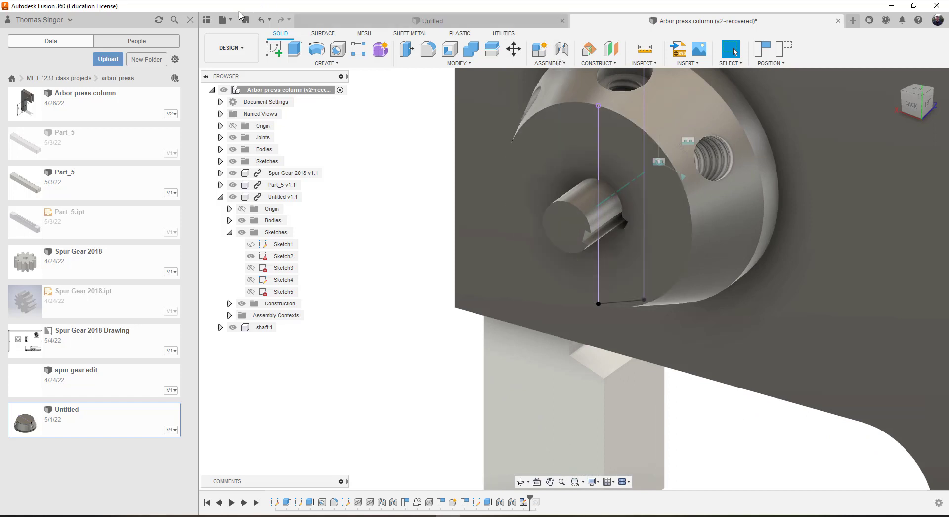
click(263, 19)
Step: Try to create a Simple-mode joint between the hub's keyway and the shaft's keyway face
scroll(613, 224, up, 4)
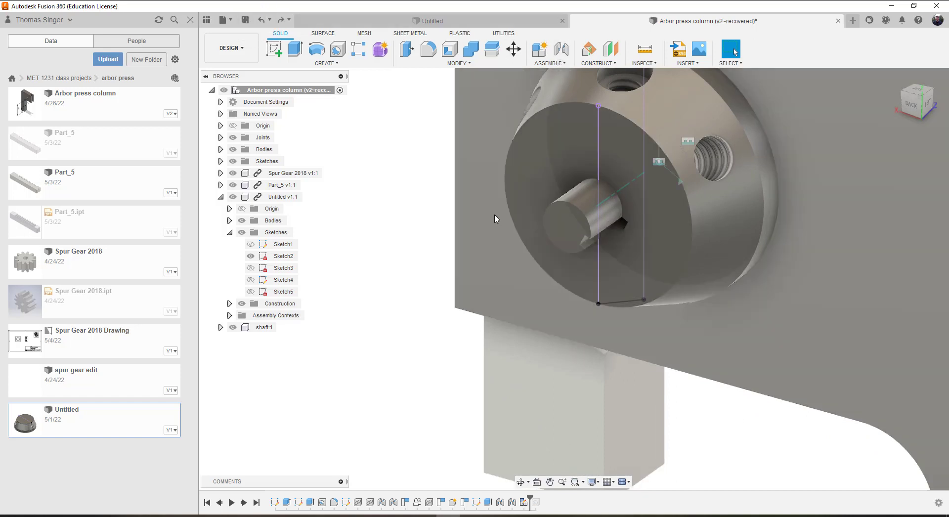
scroll(613, 224, up, 2)
click(562, 51)
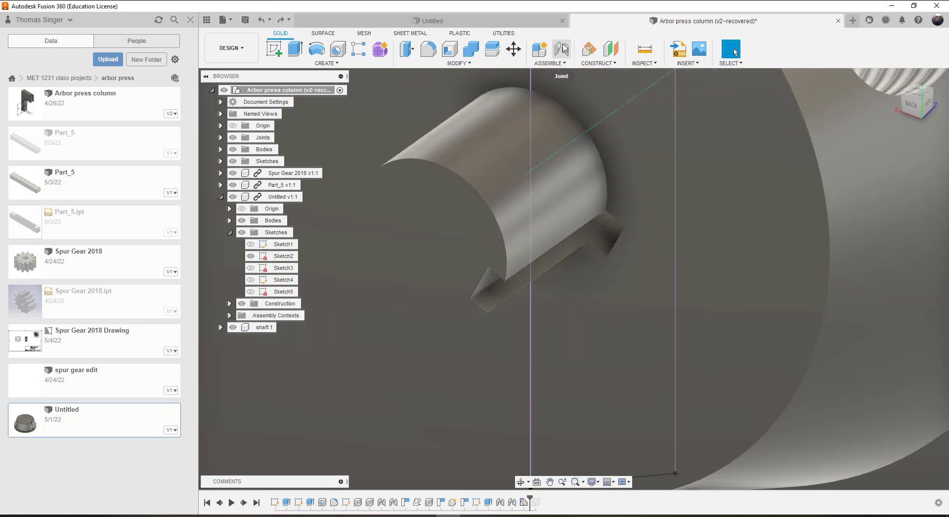
click(606, 246)
click(588, 234)
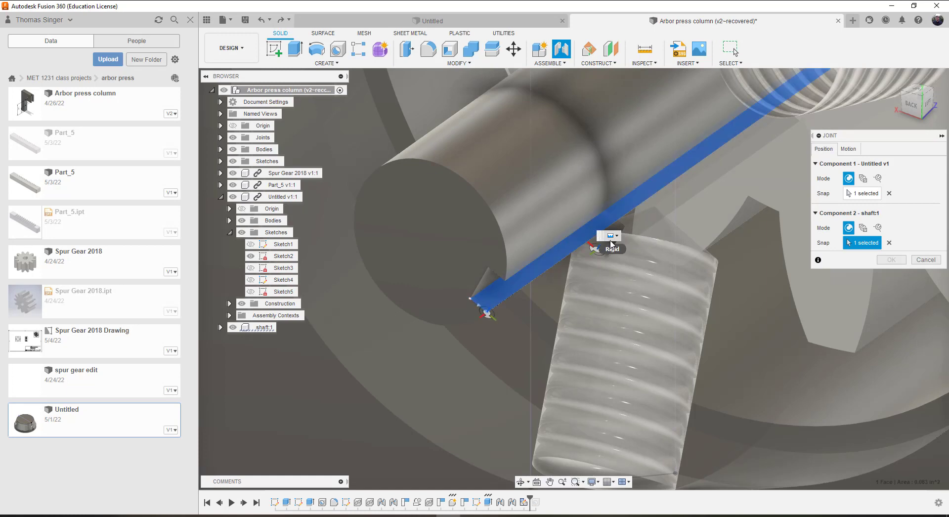
Step: Try the Between Two Faces mode for both joint components, picking the shaft's keyway faces and the hub's keyway face
click(863, 228)
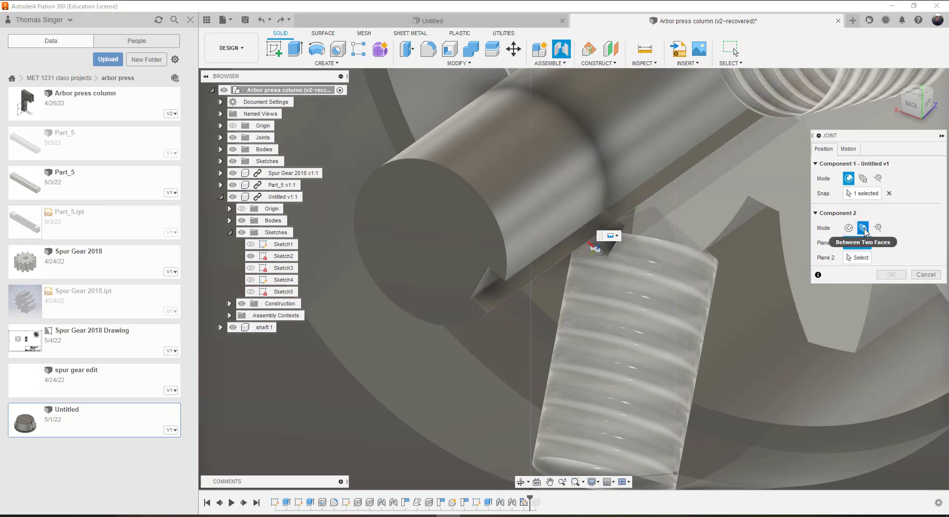
click(864, 179)
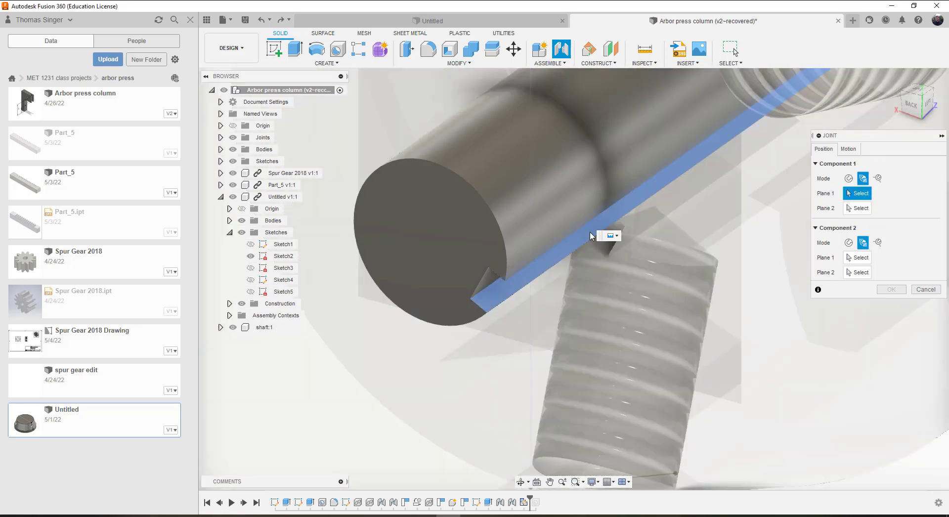
click(592, 236)
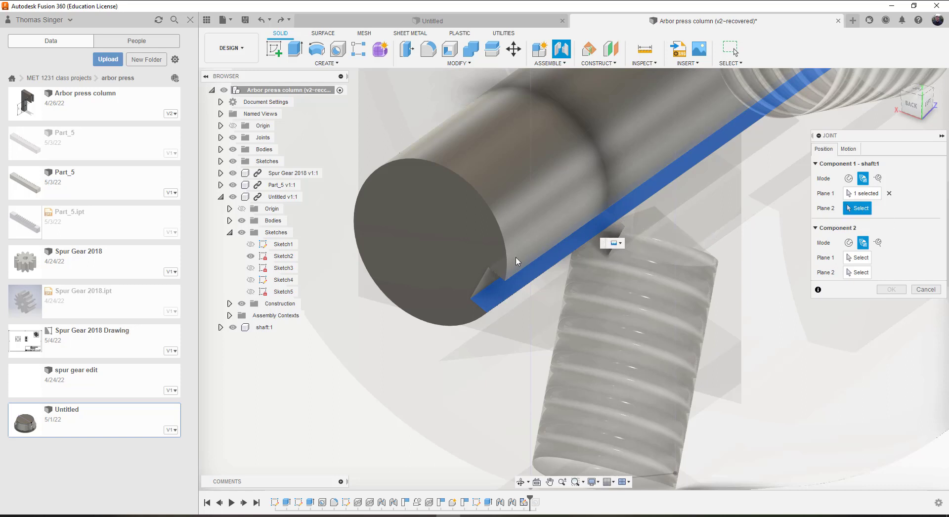
click(491, 280)
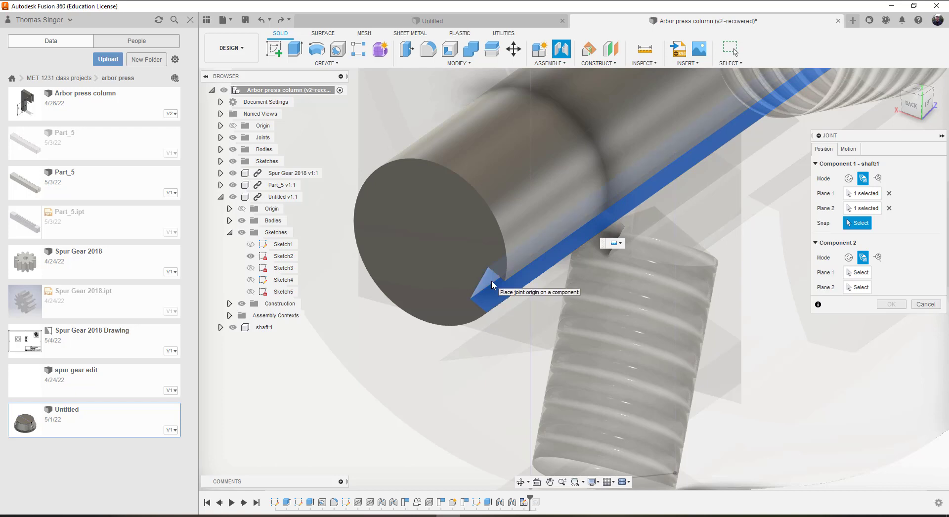
click(859, 273)
click(599, 253)
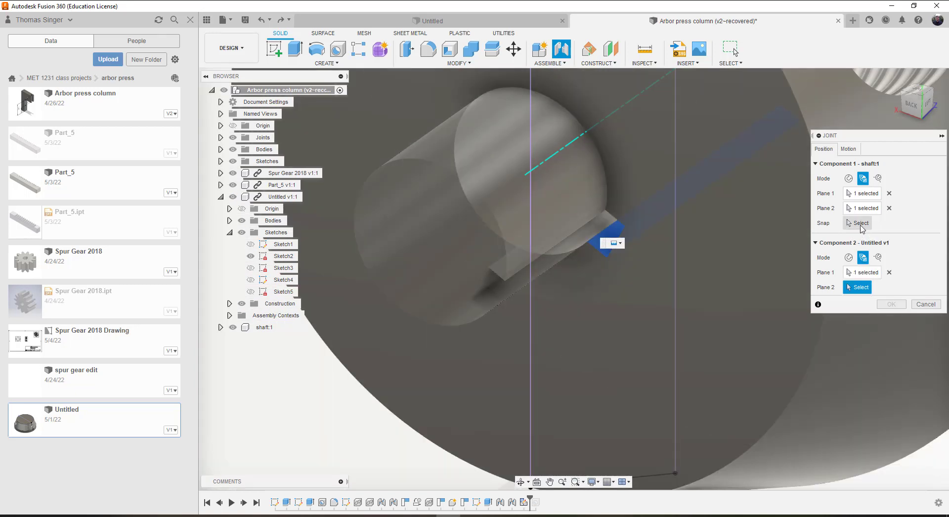
click(889, 209)
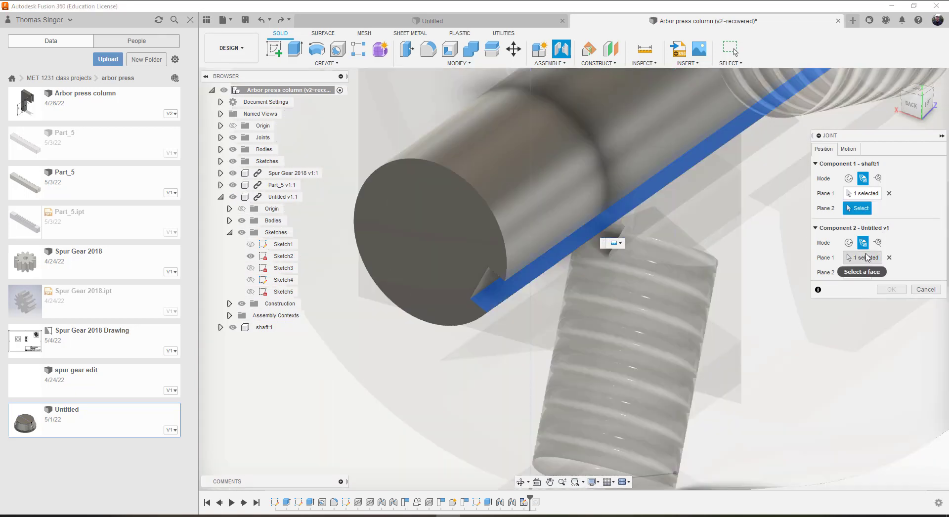
Step: Switch both joint components back to Simple mode and cancel the joint
click(877, 178)
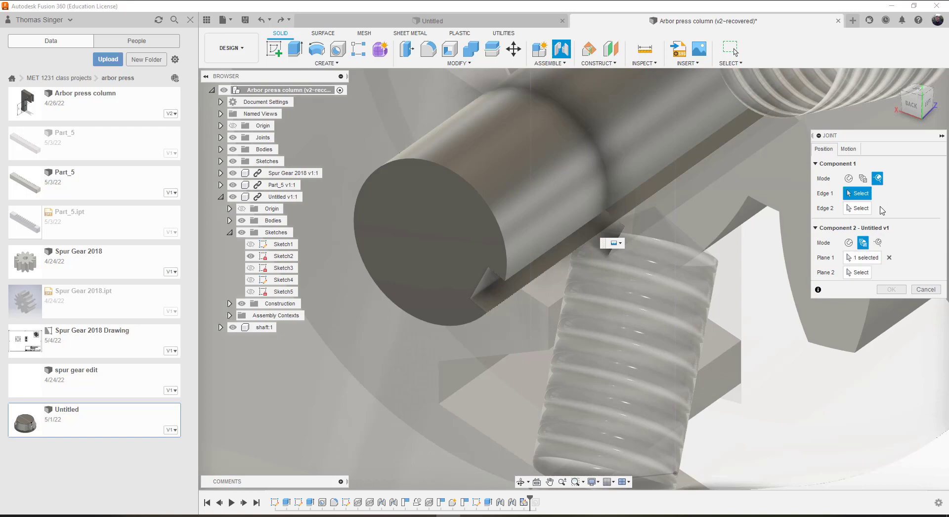
click(850, 179)
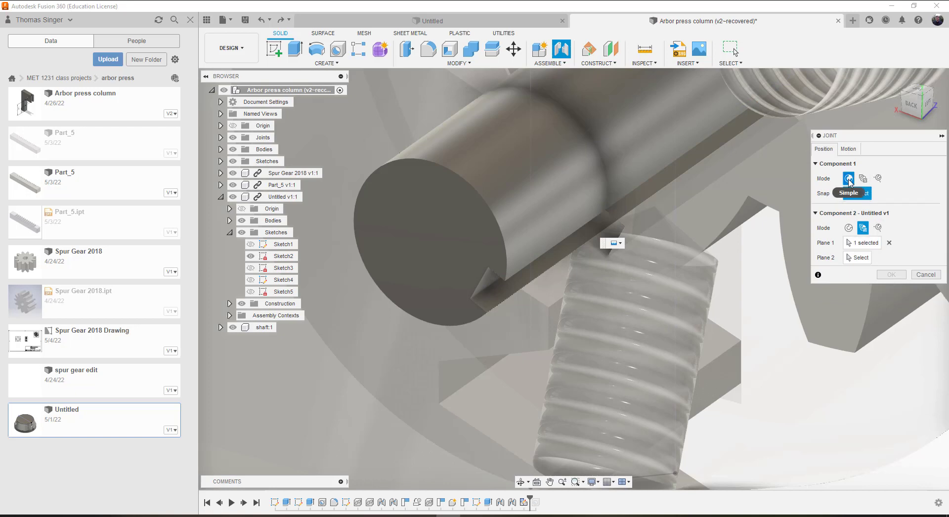
click(848, 228)
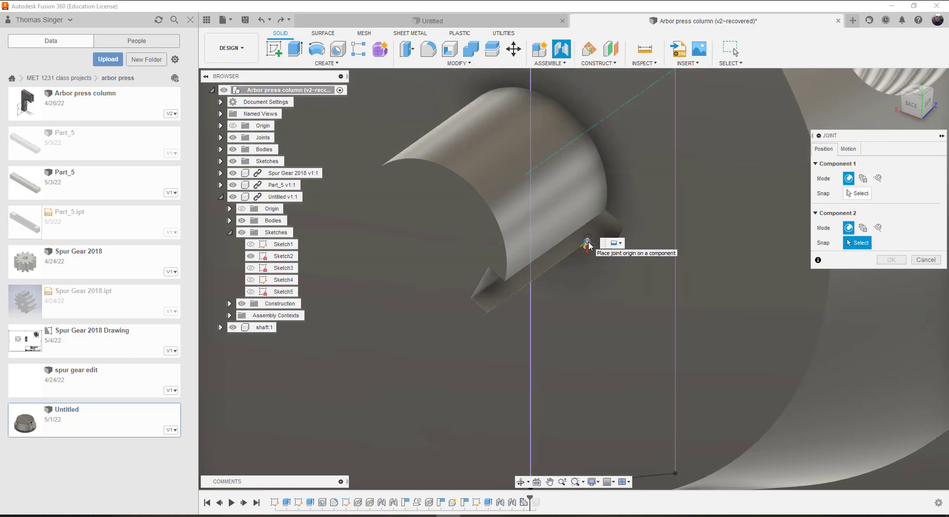
scroll(615, 229, down, 5)
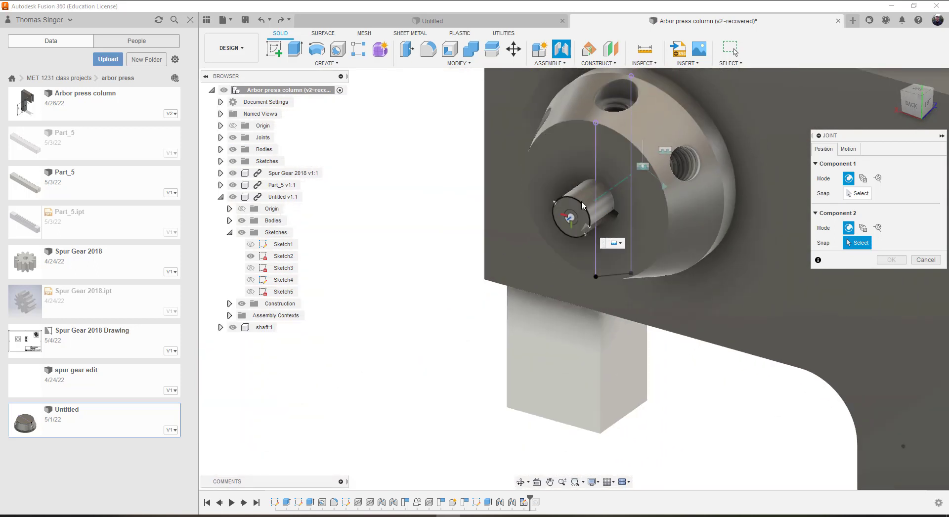
click(926, 260)
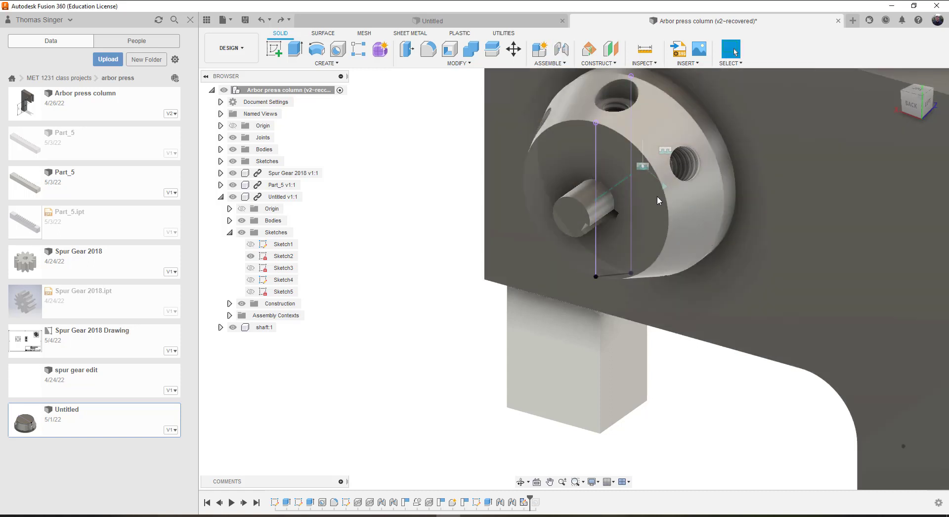
scroll(612, 212, up, 6)
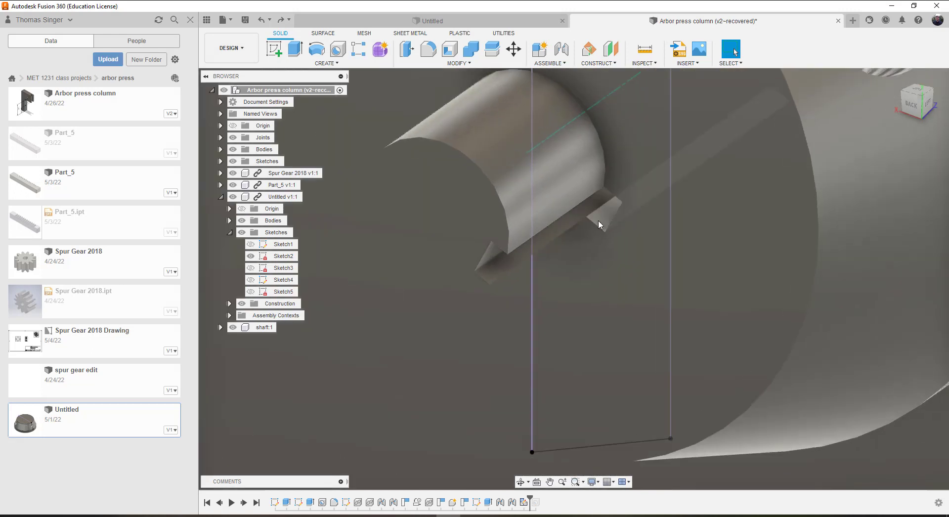
click(587, 210)
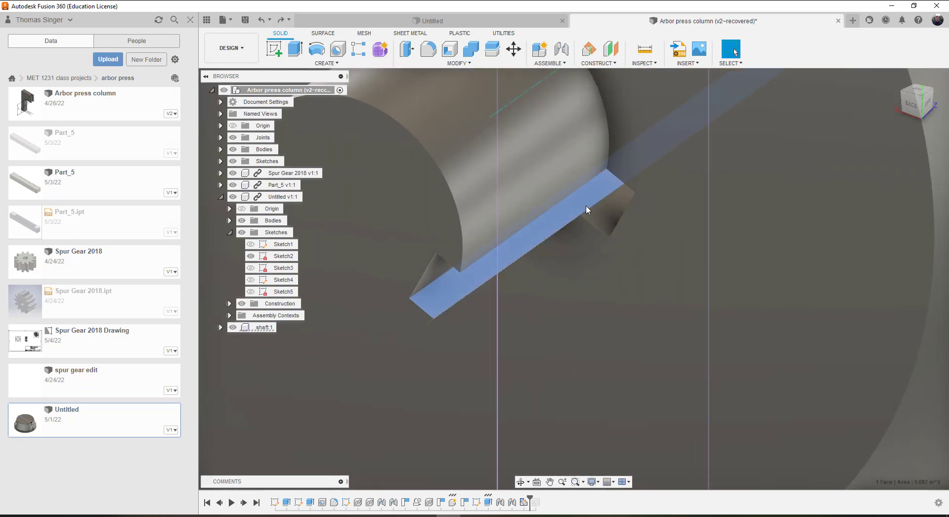
right_click(587, 210)
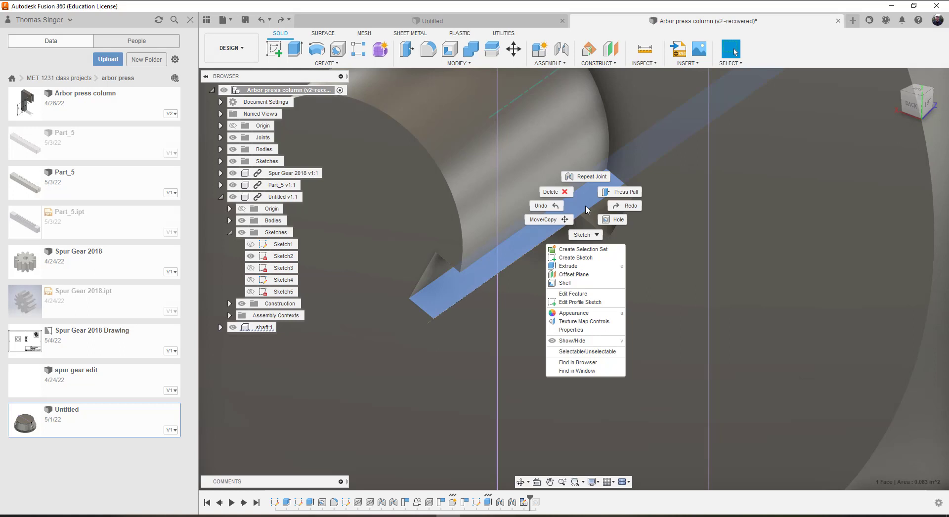
key(Escape)
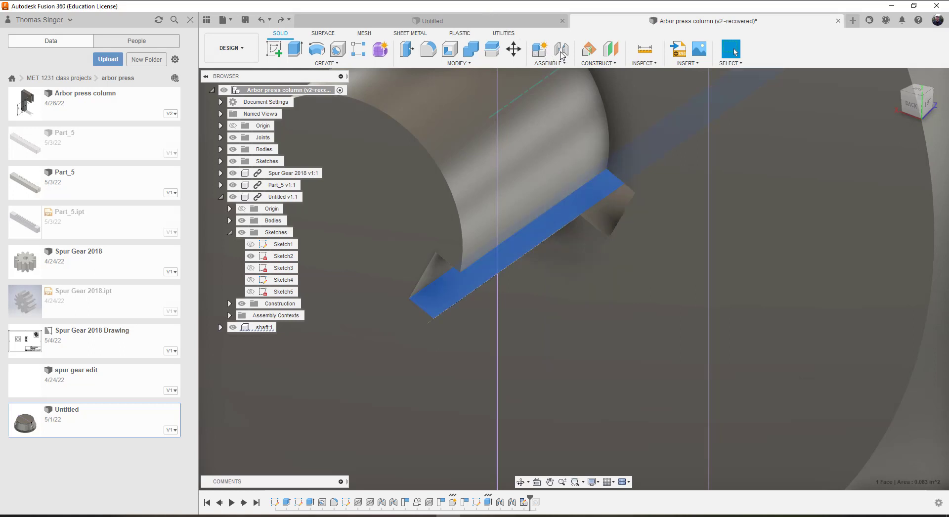
key(Escape)
Step: Try a Simple-mode joint between the end corner of the shaft's keyway and the edge of the hub's keyway
click(549, 63)
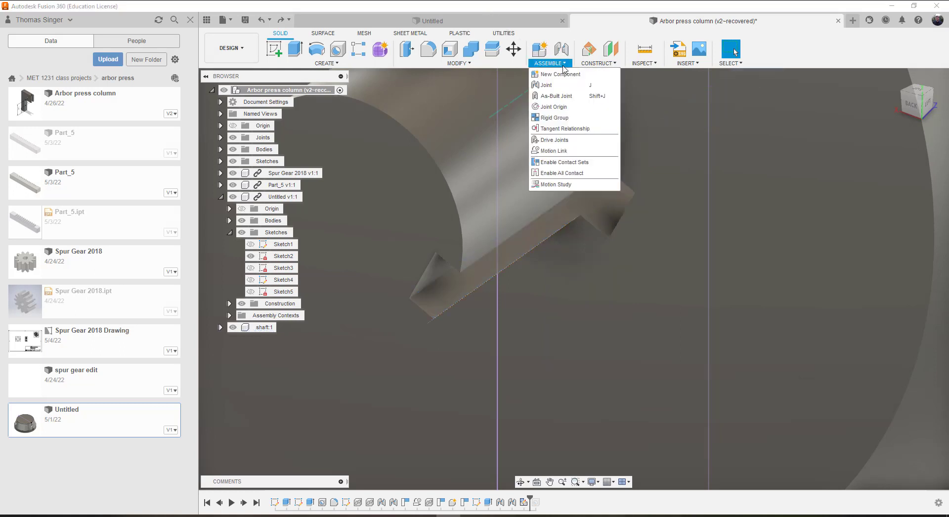
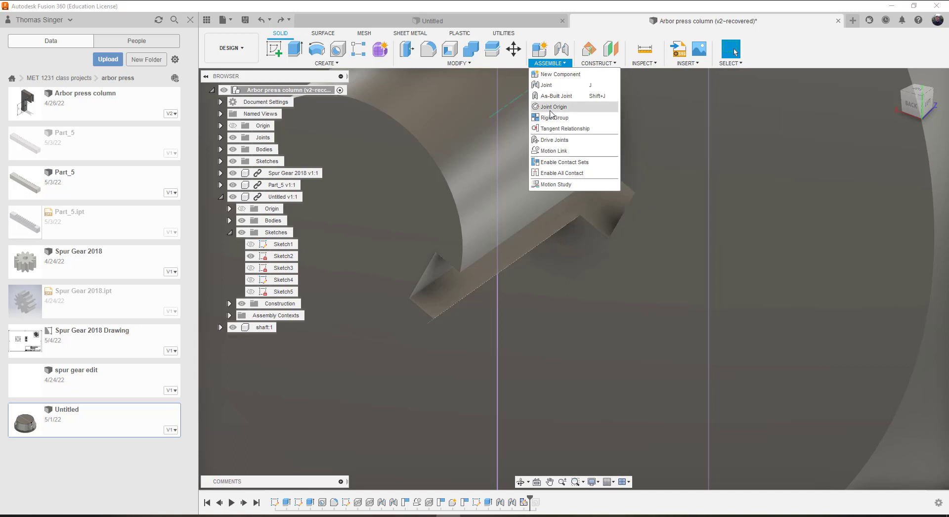
click(548, 85)
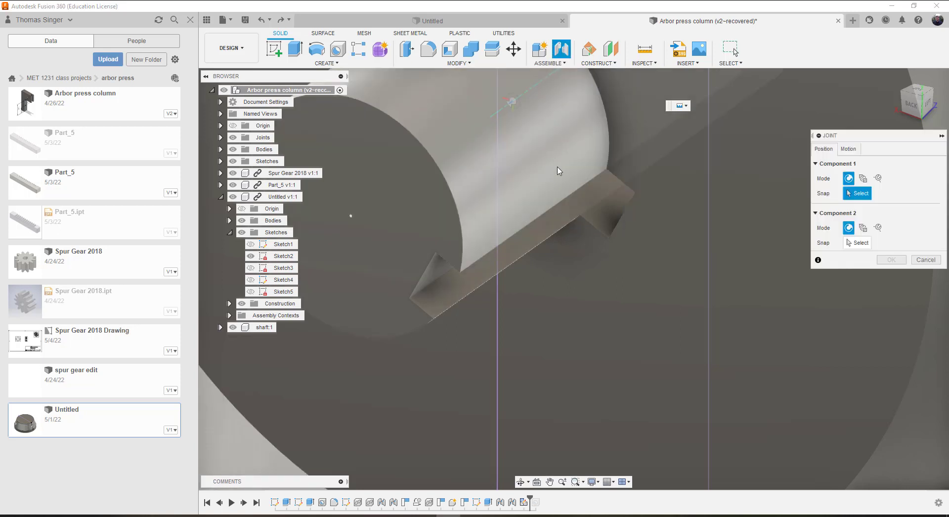
click(600, 199)
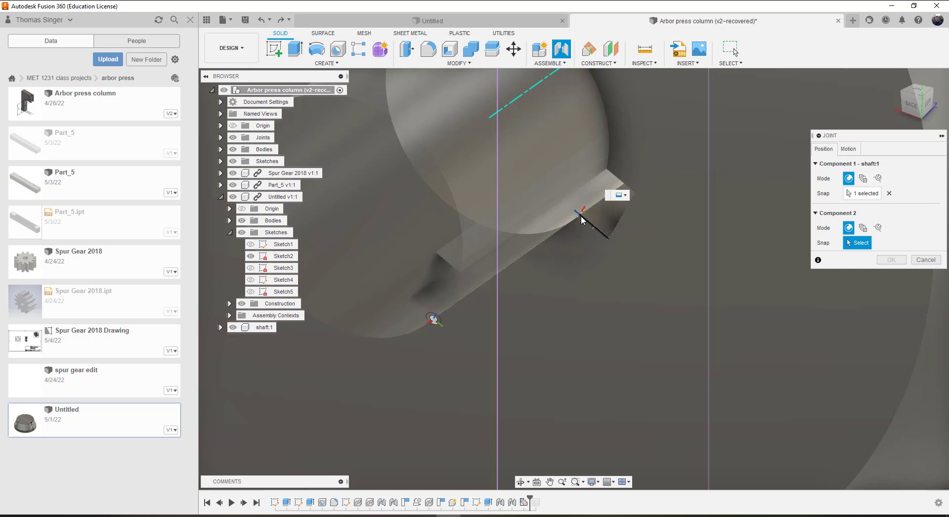
click(595, 223)
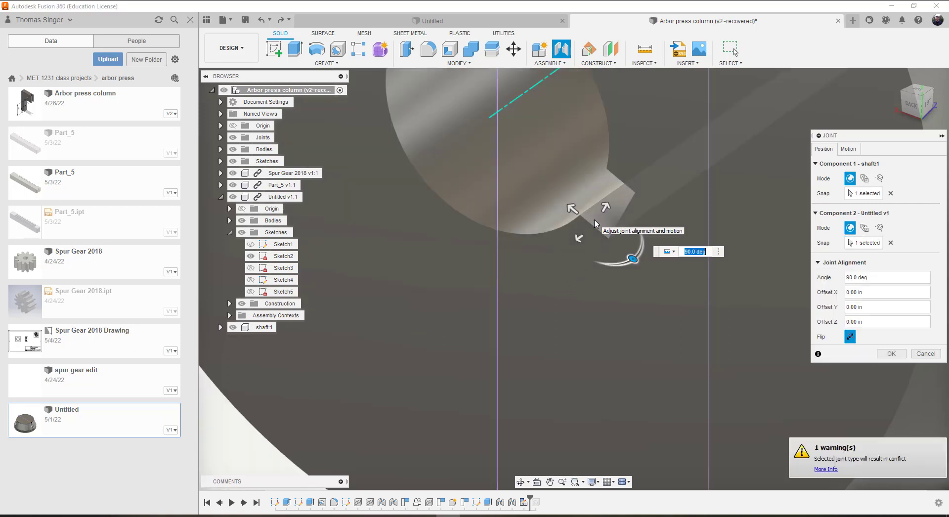
scroll(684, 227, down, 10)
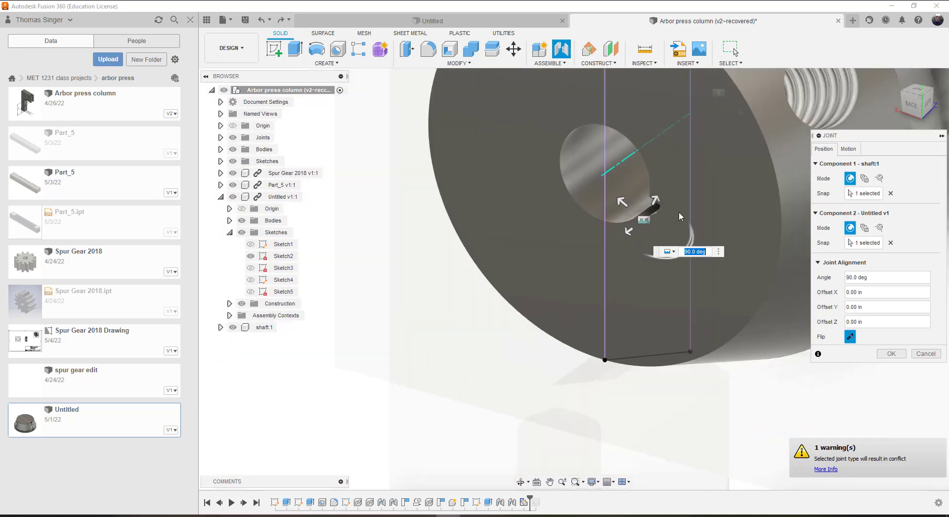
scroll(683, 223, up, 5)
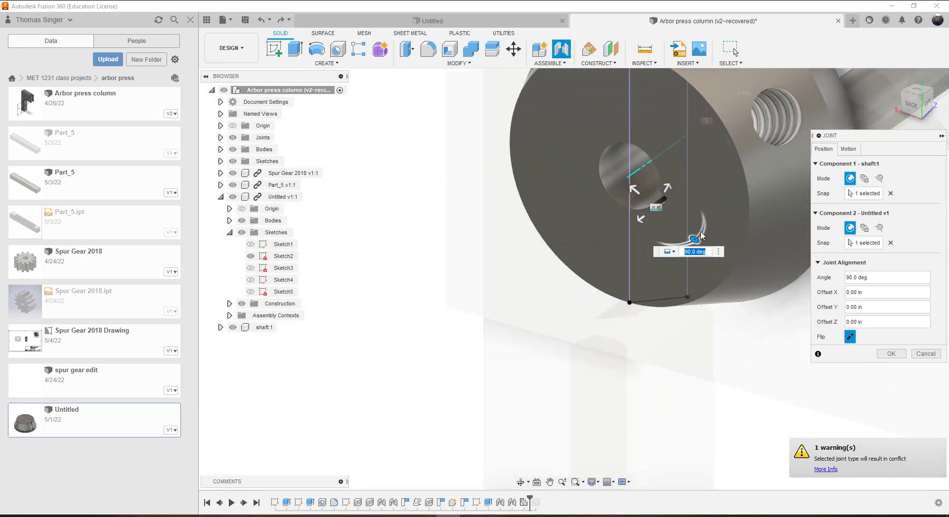
scroll(775, 214, down, 5)
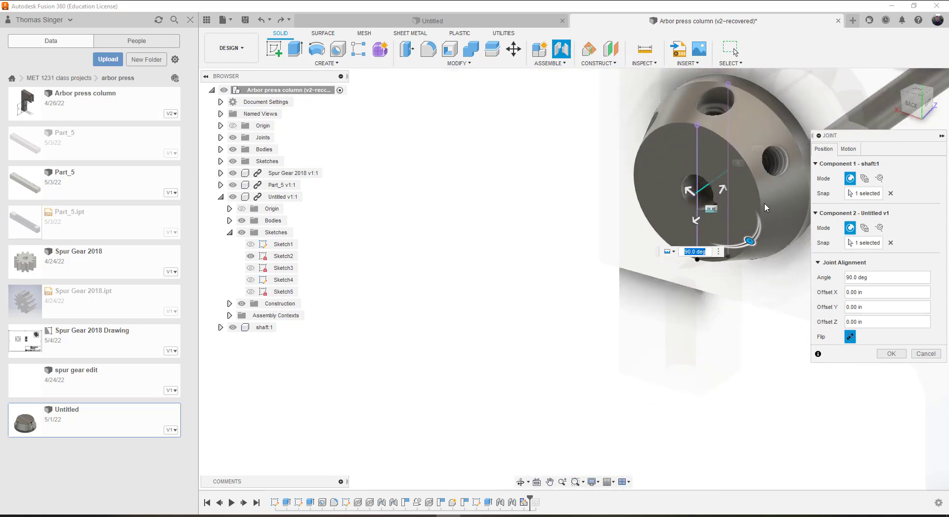
scroll(784, 236, down, 5)
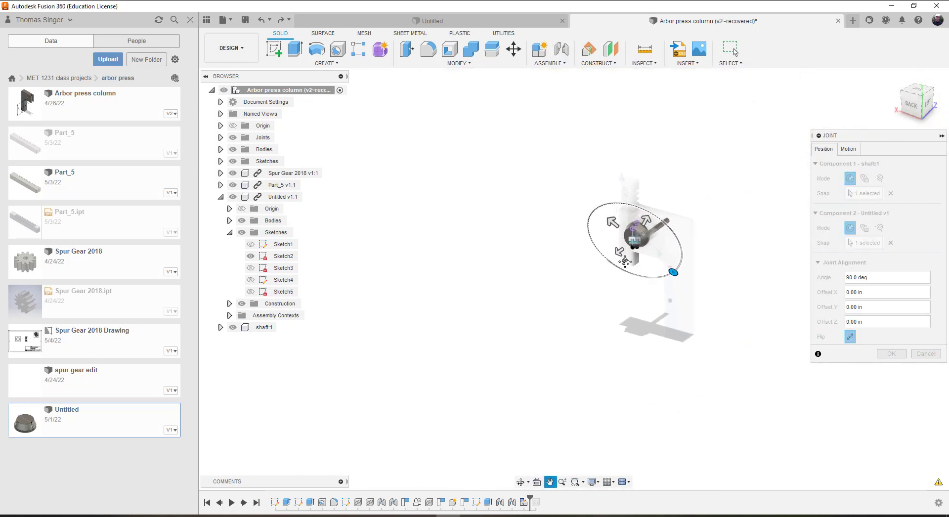
Step: Try flipping the alignment of the keyway joint and cancel the joint
click(850, 337)
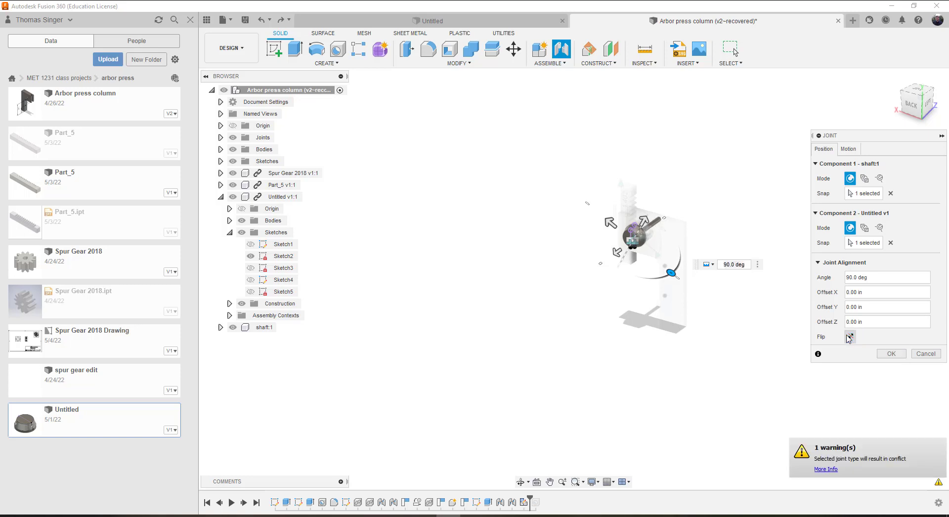
click(848, 338)
click(848, 336)
click(847, 336)
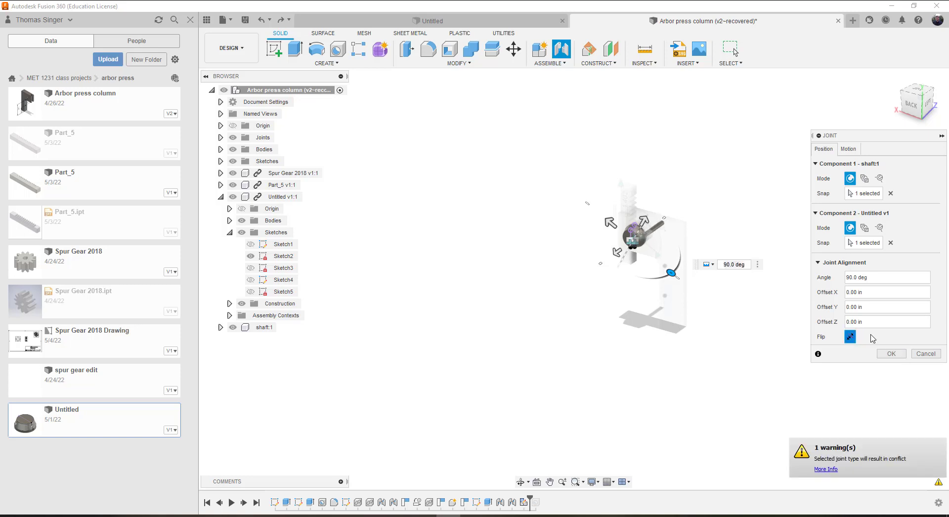
click(934, 352)
Step: Inspect the hub's front face, its assembly context Context1 and its component insert in the design history
scroll(643, 275, up, 10)
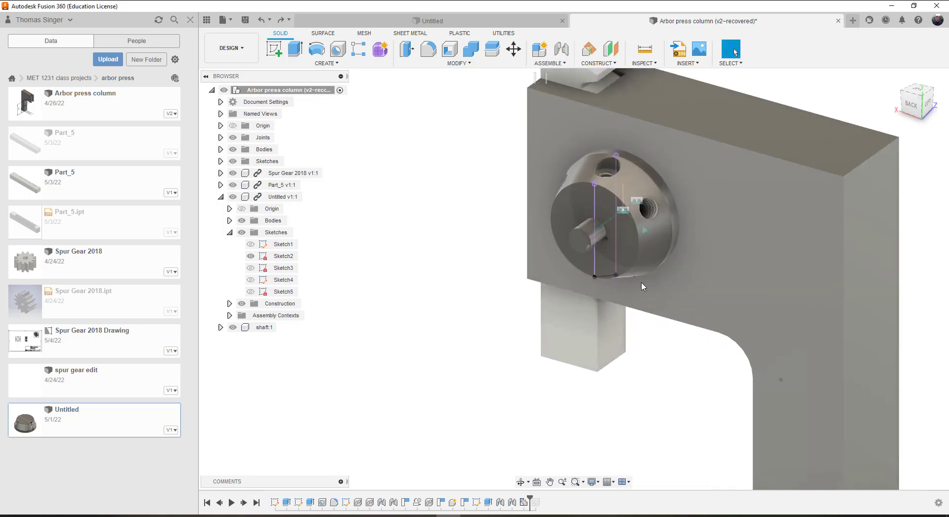
scroll(548, 161, up, 4)
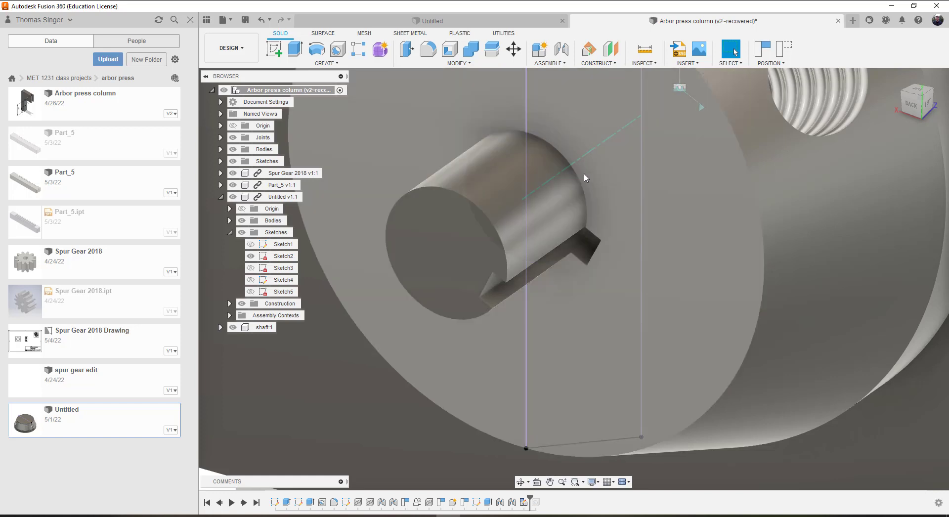
click(585, 178)
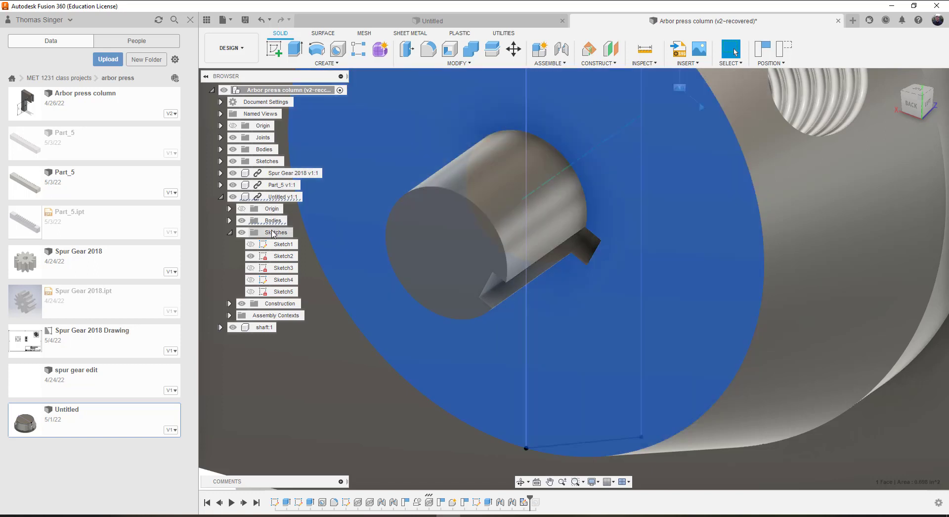
click(270, 319)
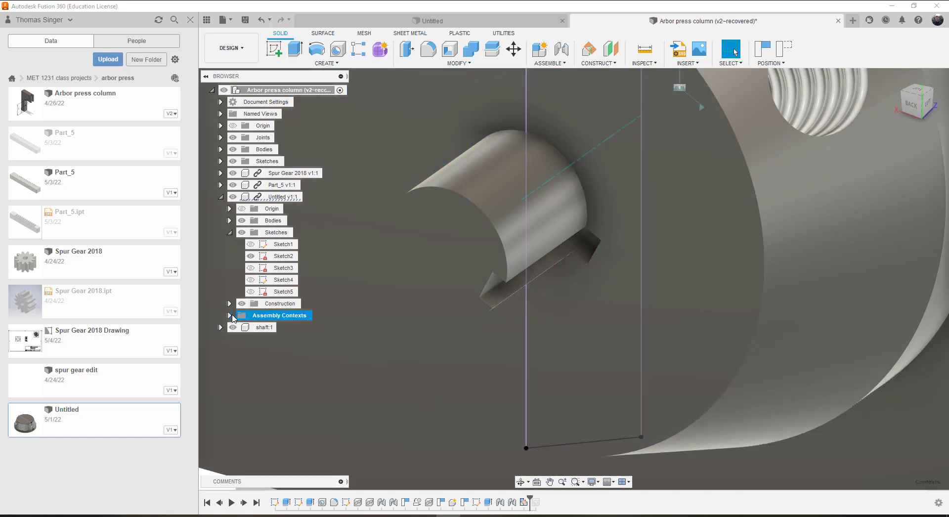
click(230, 316)
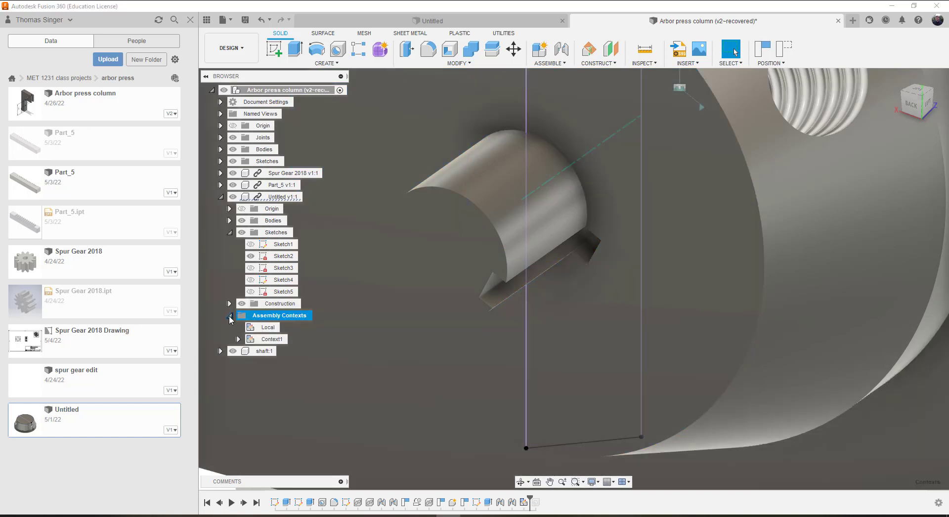
click(270, 340)
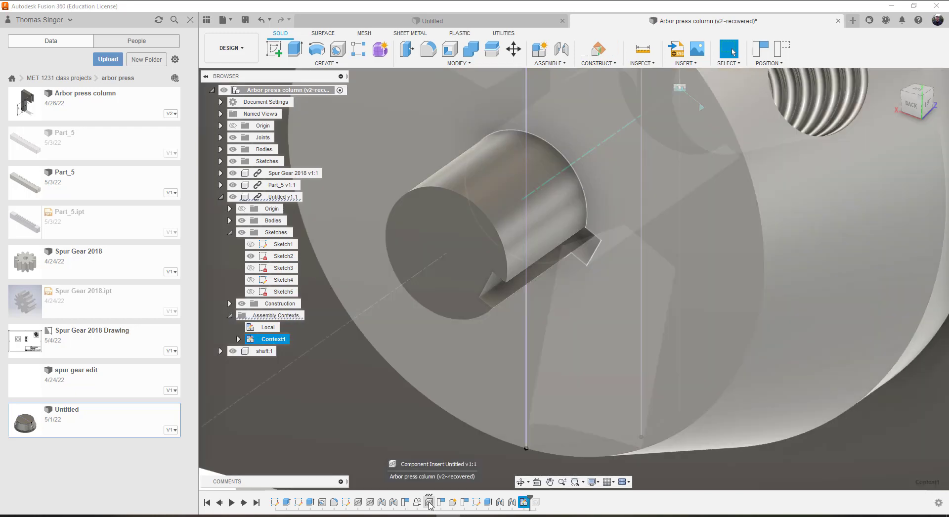
click(429, 502)
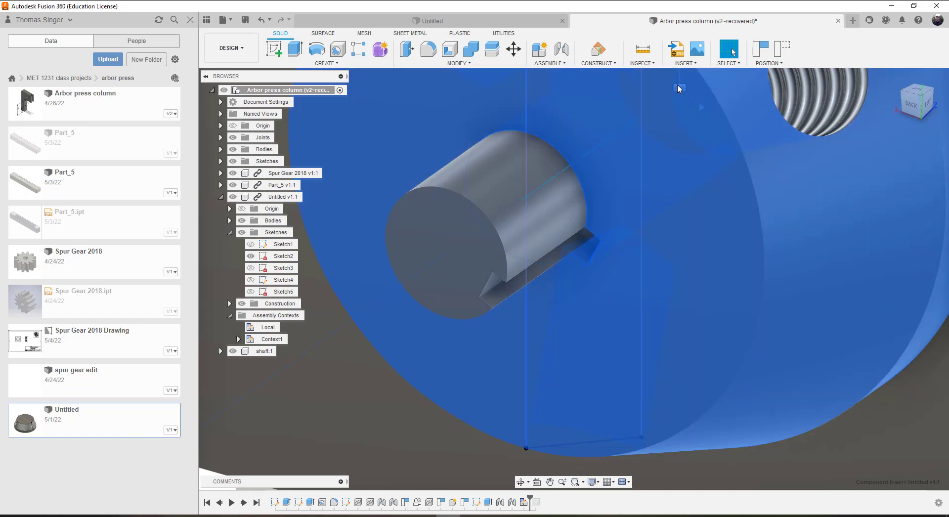
Step: Edit the rigid joint between the hub and the column, setting its Z offset to -0.26 in
click(679, 89)
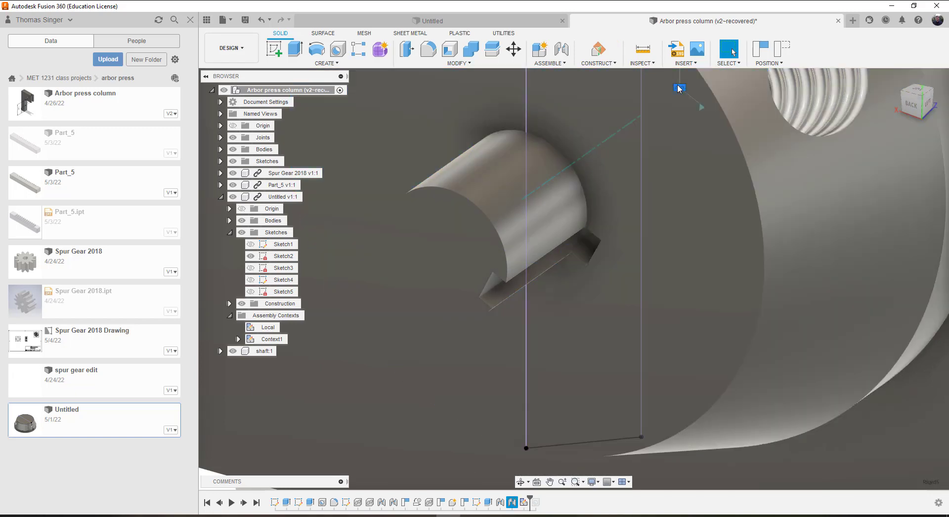
right_click(679, 92)
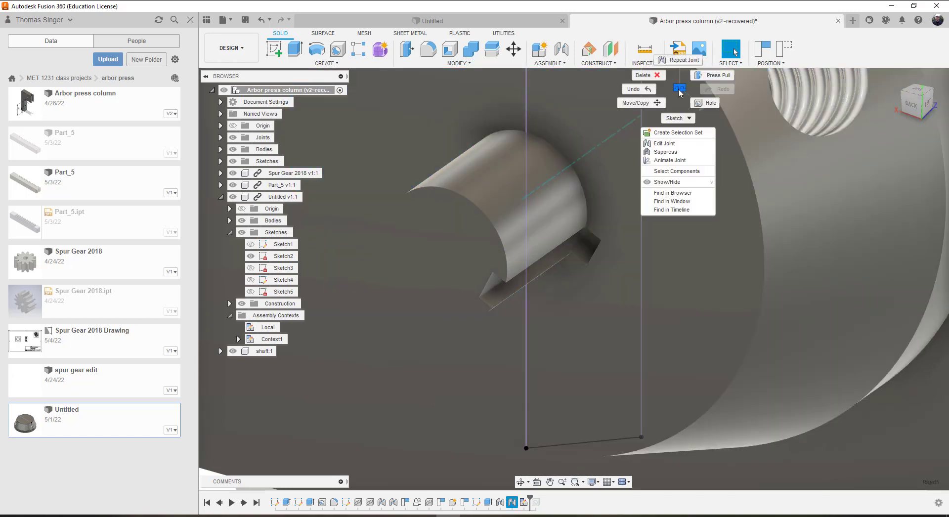
click(691, 144)
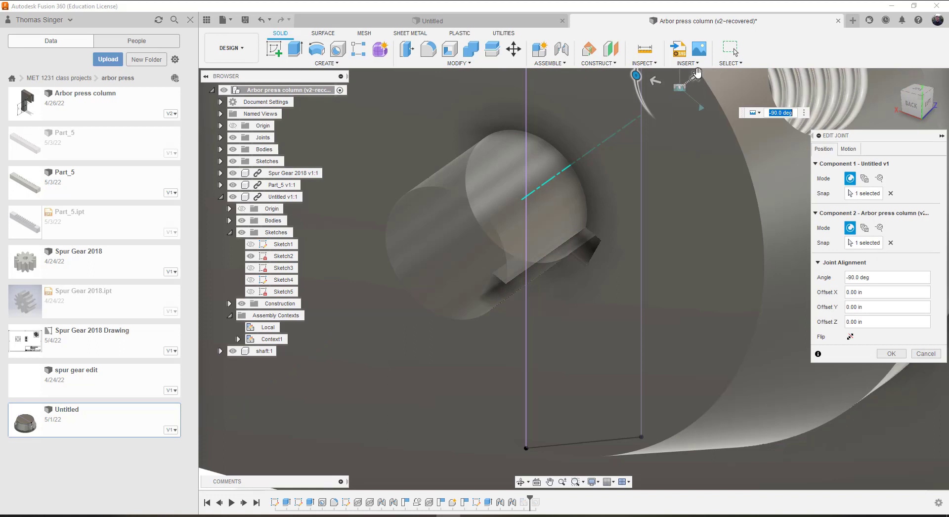
drag(692, 78, 615, 130)
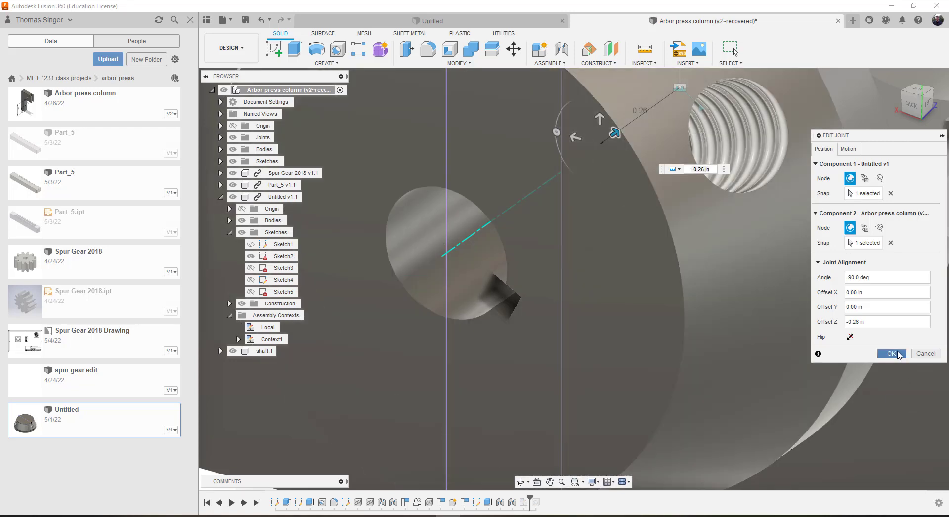
click(891, 353)
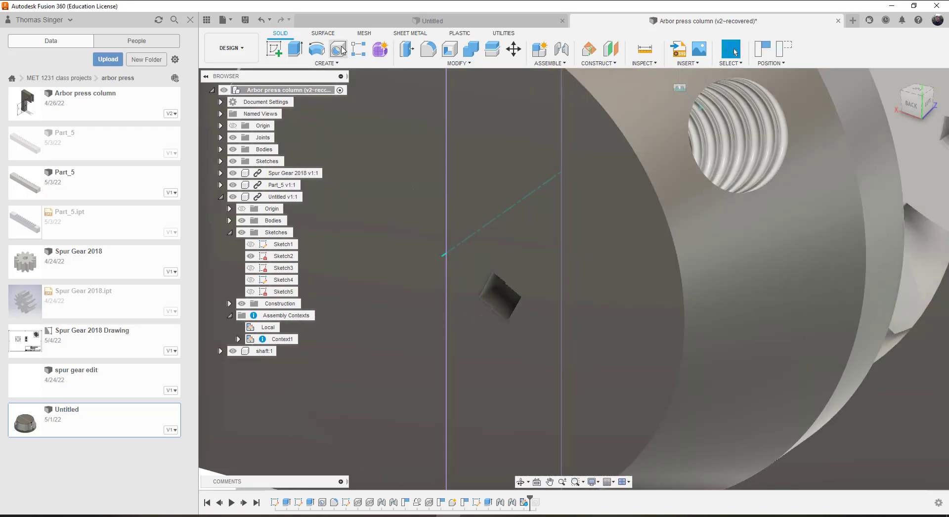
Step: Create a Simple-mode rigid joint between the shaft's end centre and the hub's bore centre at 90 degrees
click(561, 49)
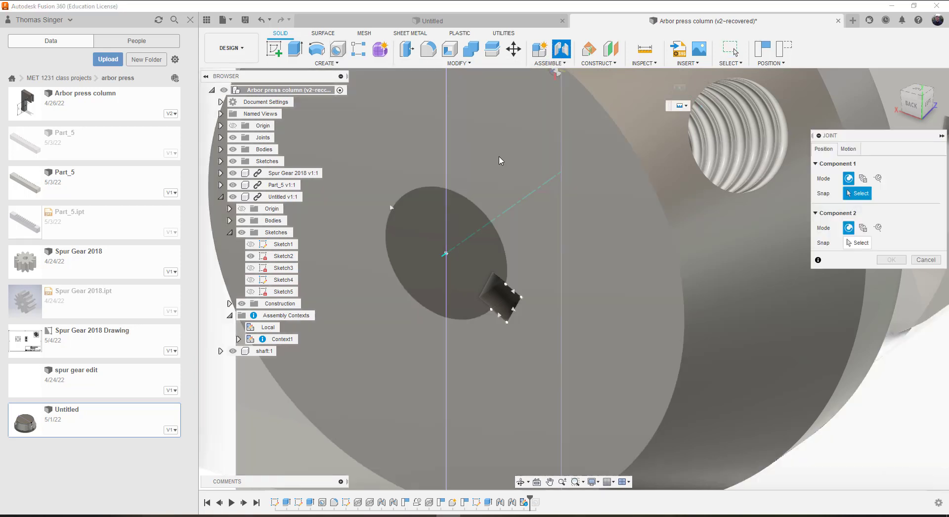
click(444, 255)
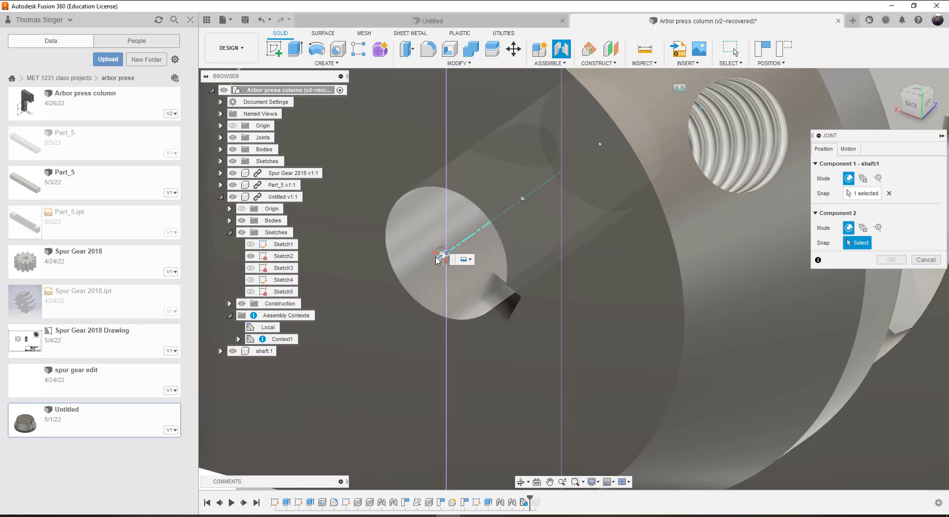
click(443, 258)
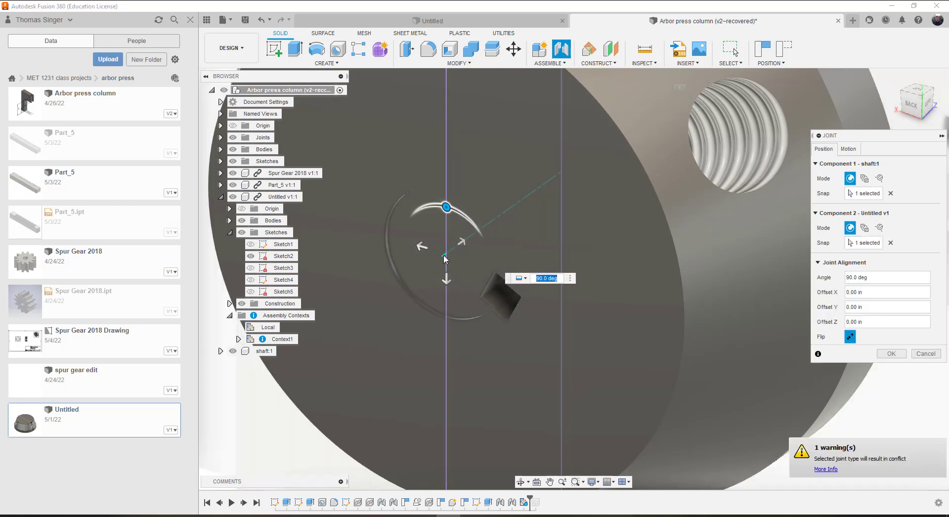
click(889, 353)
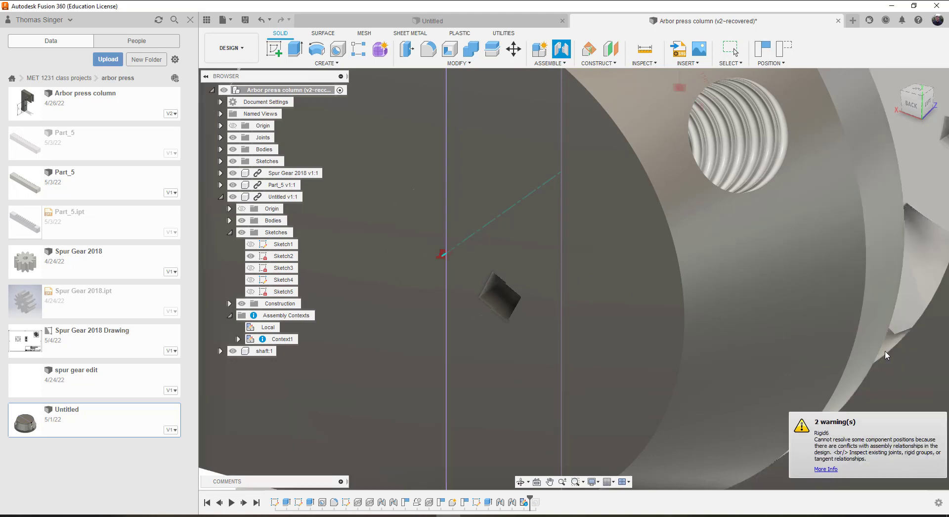
scroll(626, 254, down, 8)
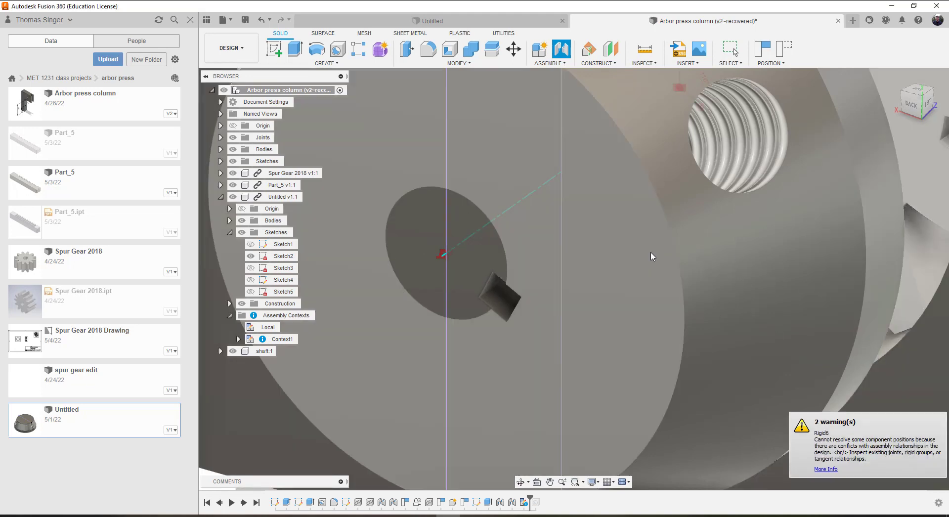
scroll(670, 267, down, 10)
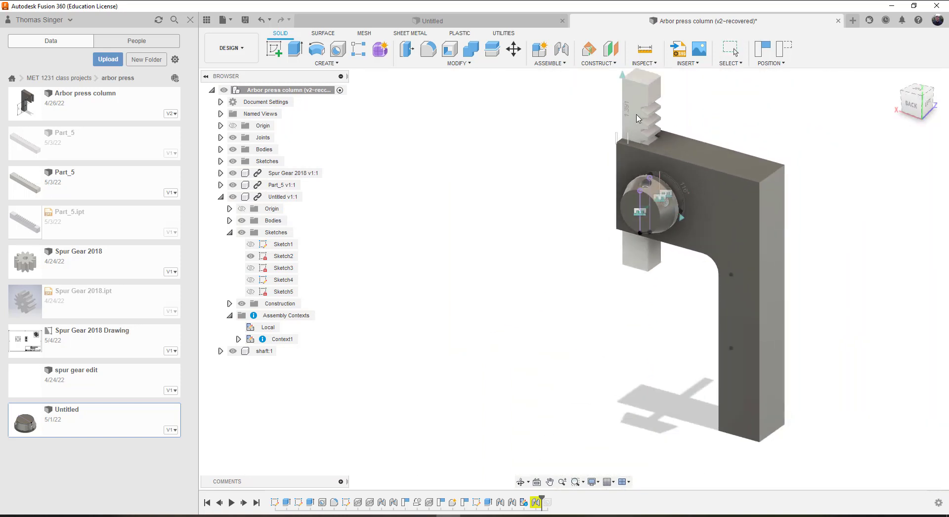
right_click(640, 218)
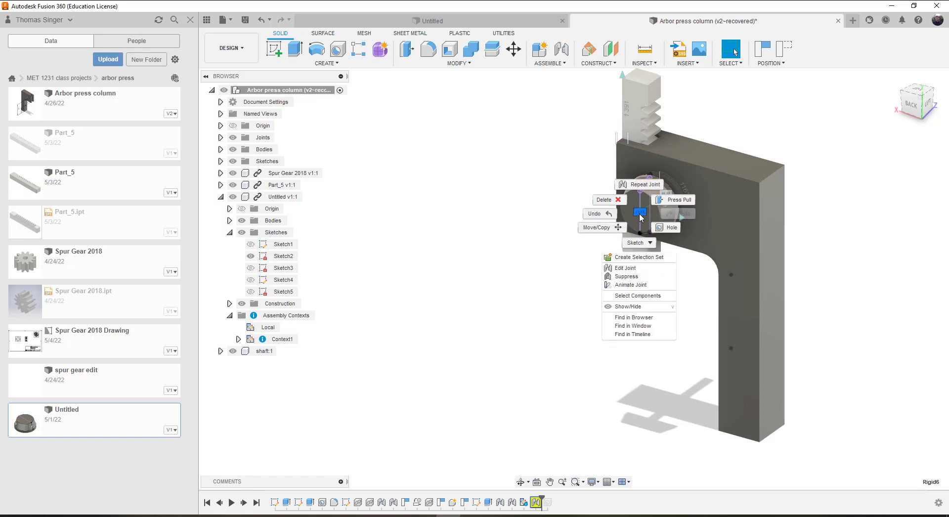
click(634, 270)
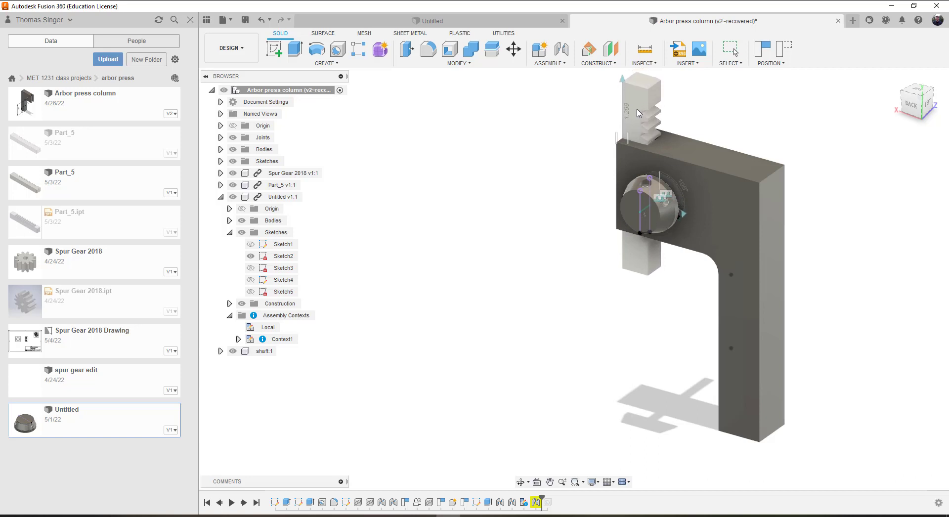
key(Escape)
Step: Try to join the hub's keyway corner vertex to the shaft's matching keyway corner at -90 degrees, and undo it
scroll(657, 218, up, 10)
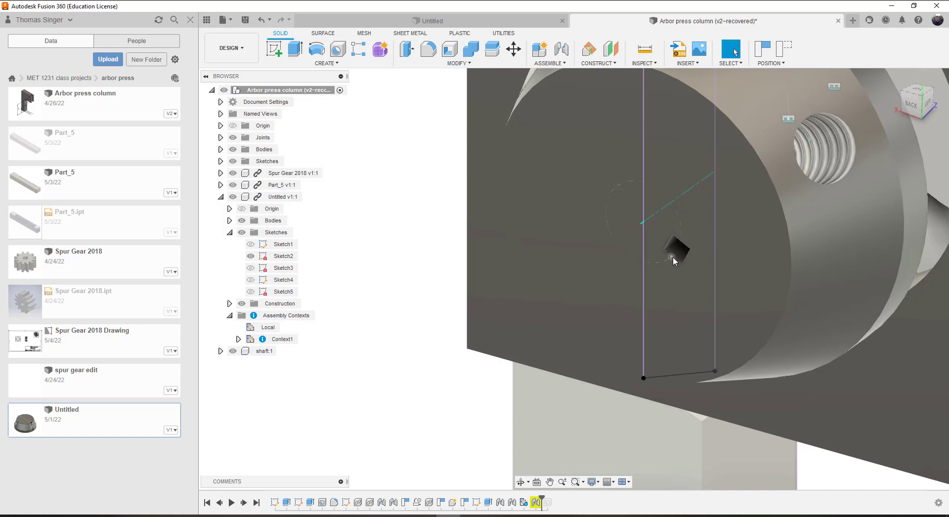
scroll(674, 256, up, 5)
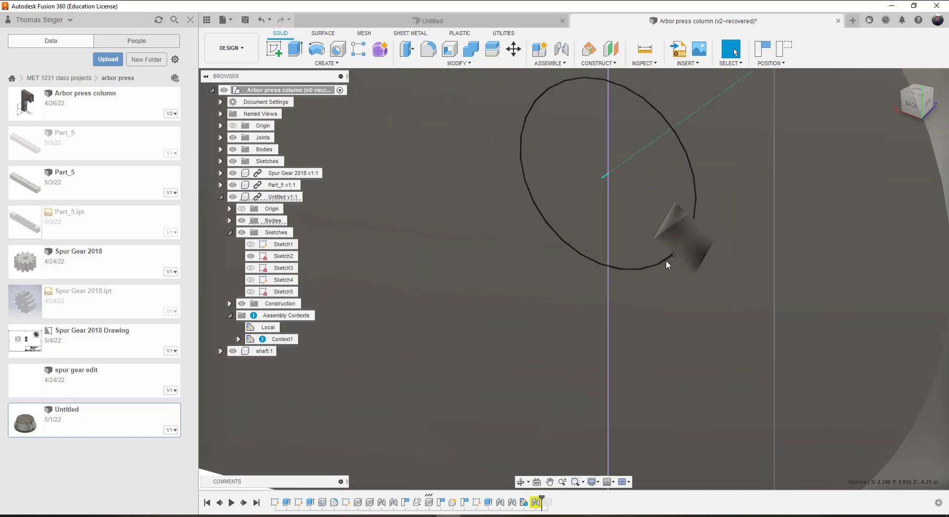
scroll(669, 258, up, 2)
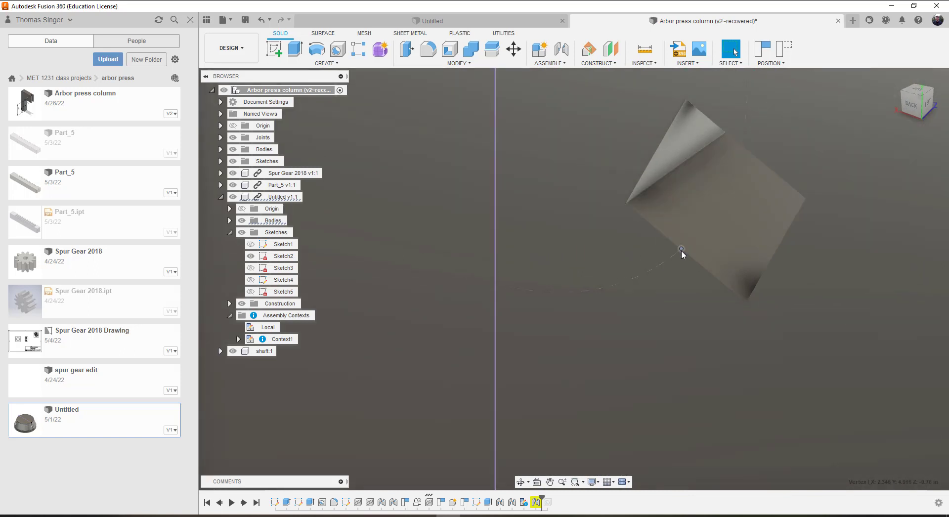
click(562, 49)
click(680, 249)
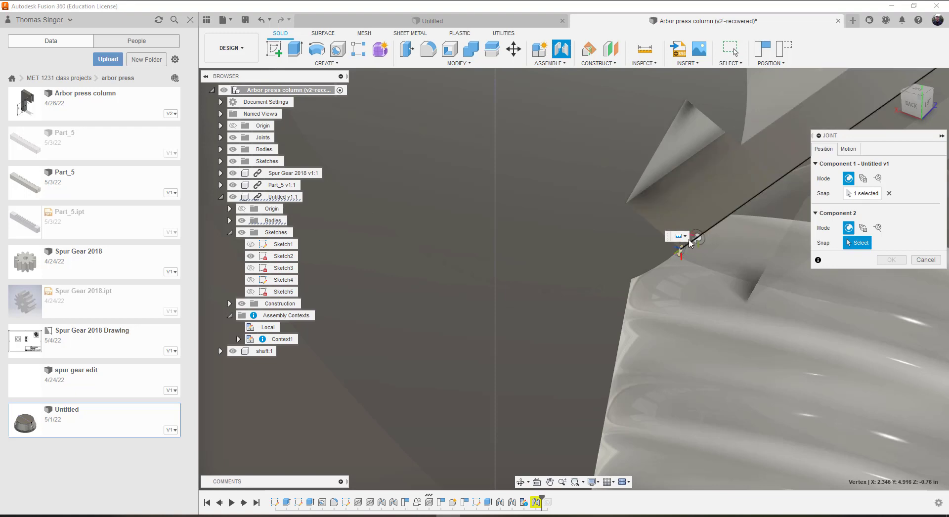
click(682, 248)
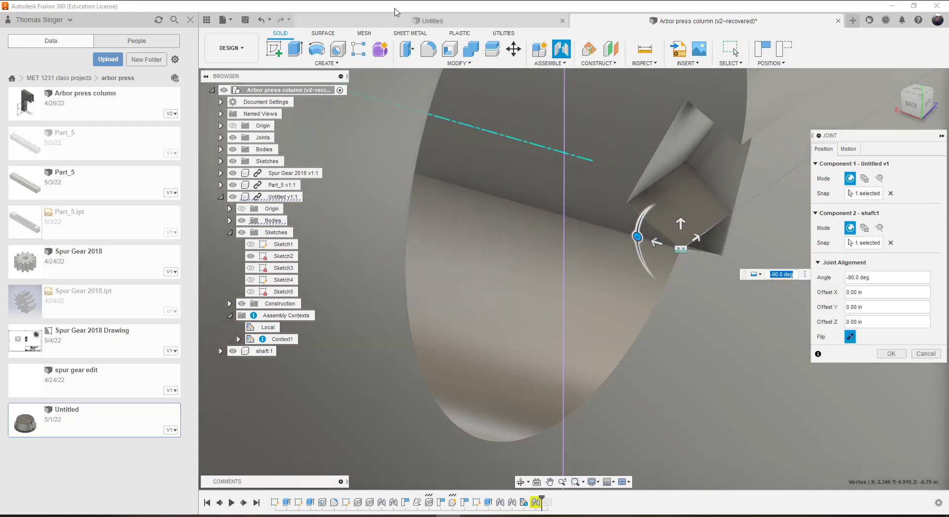
click(261, 20)
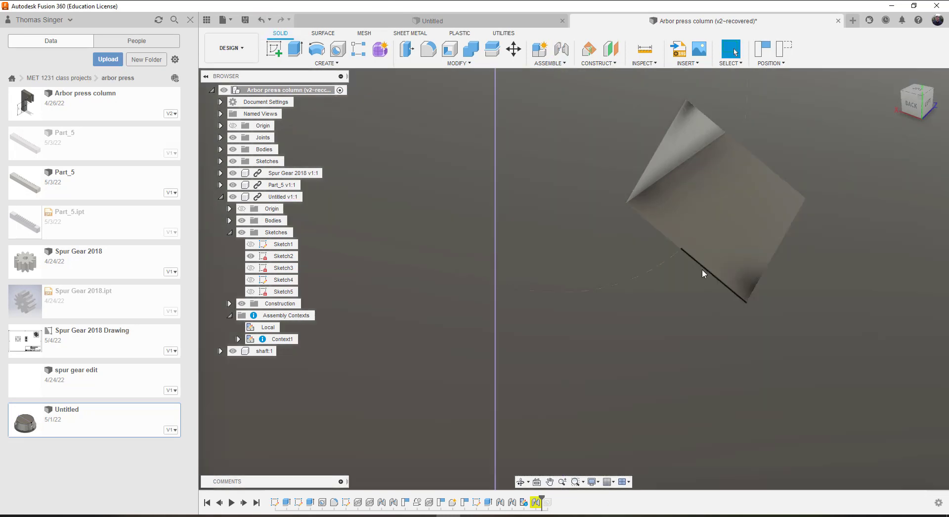
Step: Create a rigid joint between the corner points on the hub's keyway edge and the shaft's keyway edge, with 0 degrees and zero offsets
click(562, 51)
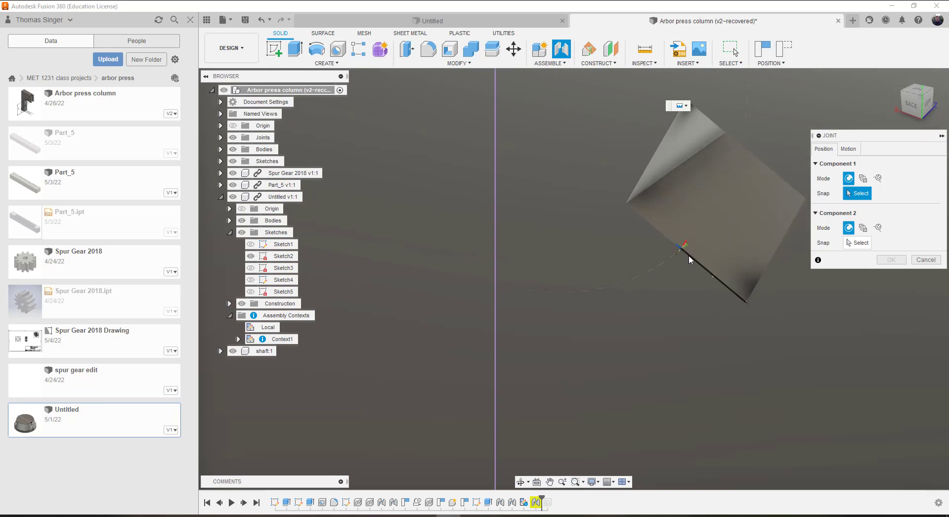
click(687, 253)
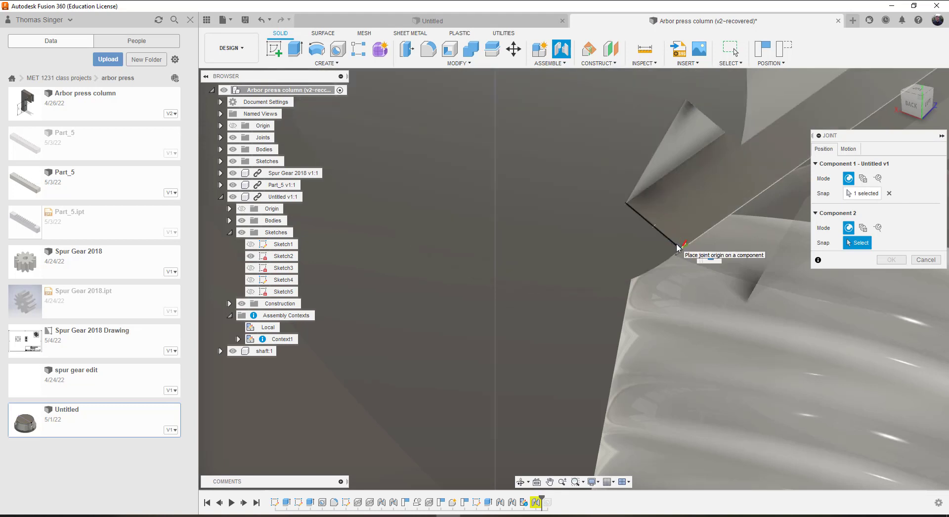
click(677, 246)
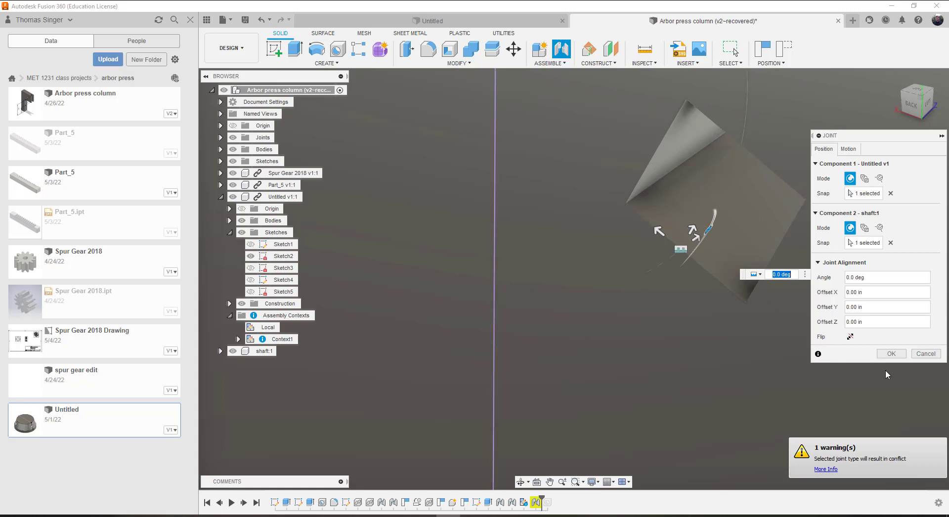
click(893, 354)
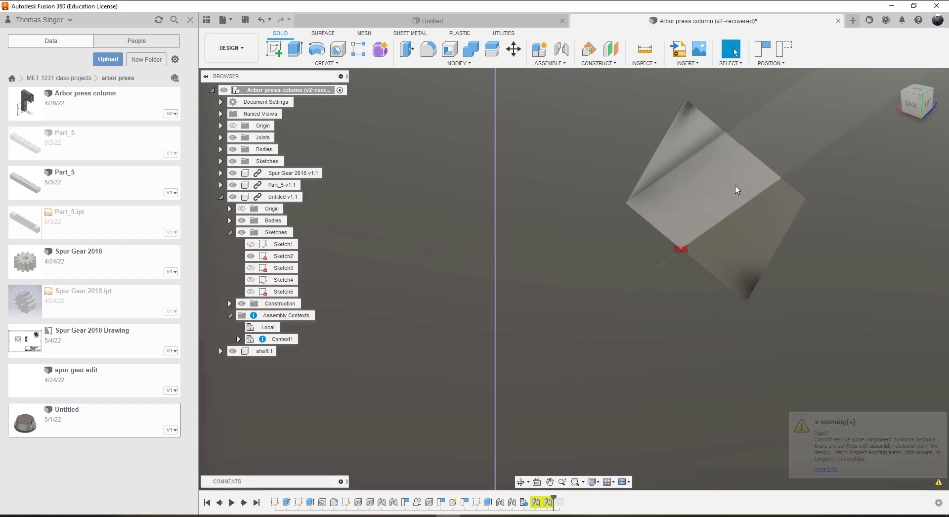
scroll(715, 210, down, 5)
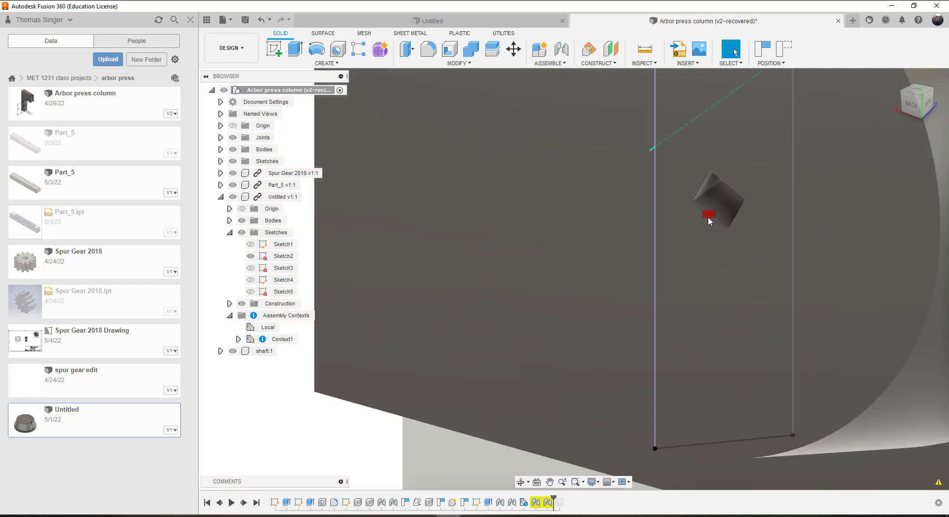
right_click(710, 218)
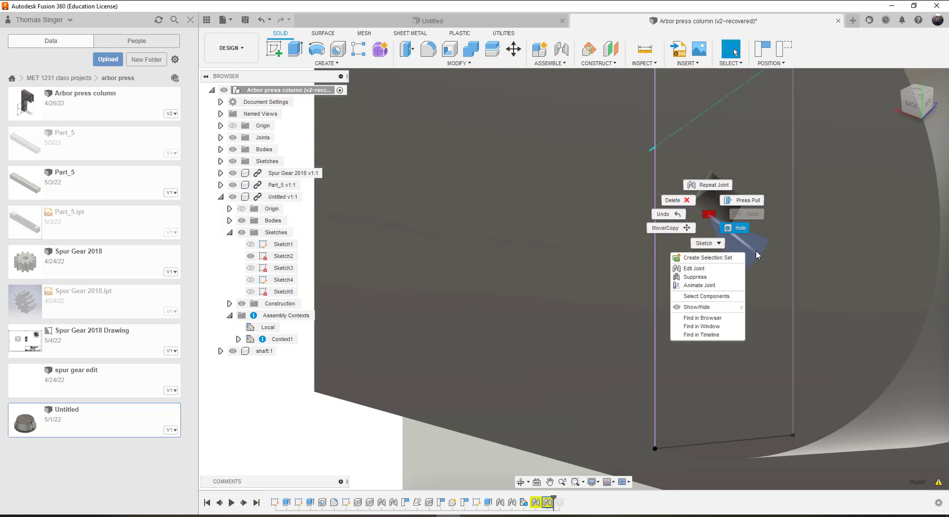
click(773, 194)
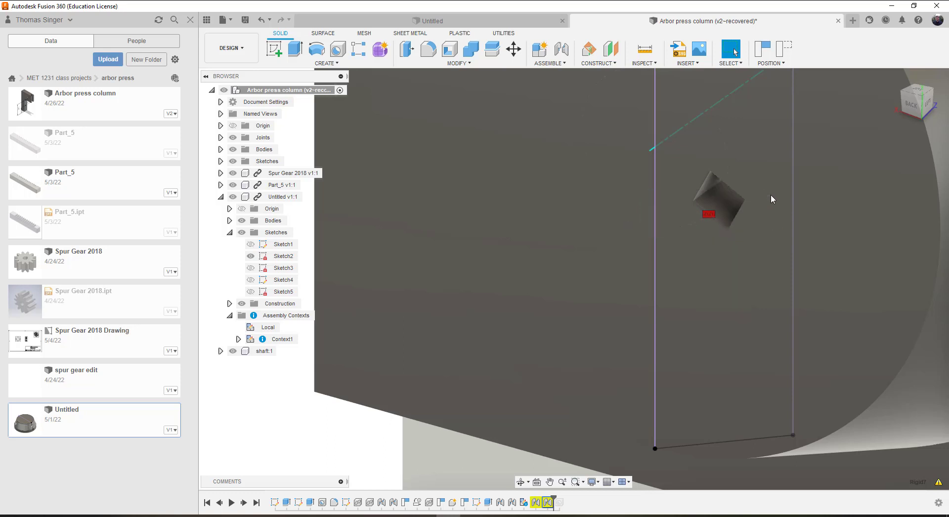
click(746, 253)
scroll(736, 260, down, 10)
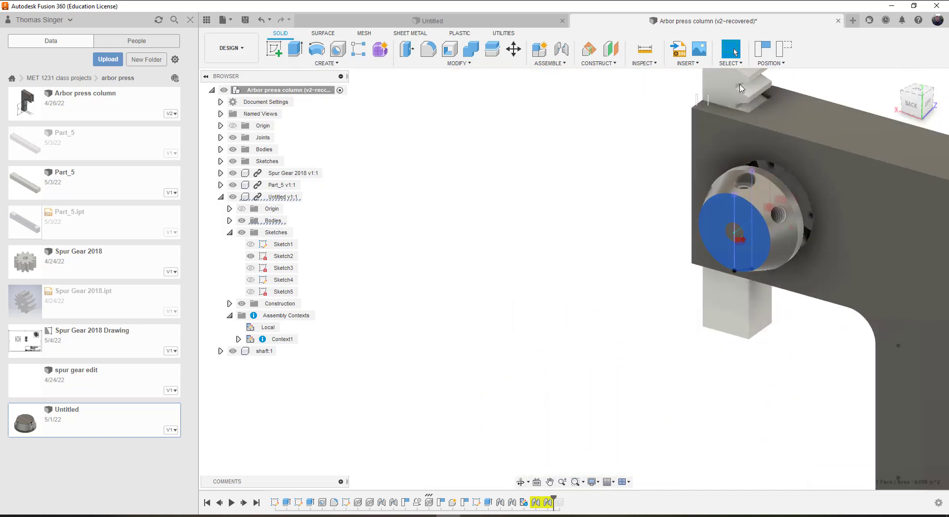
key(Escape)
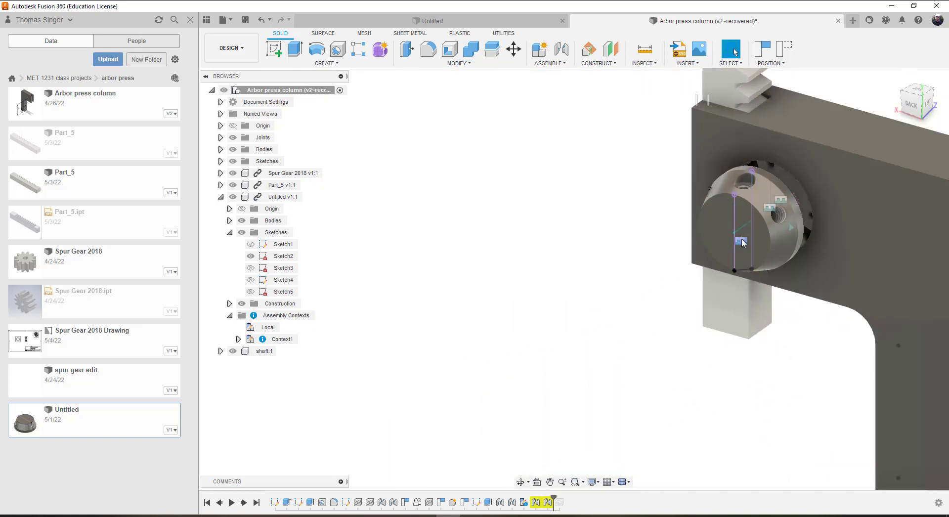
Step: Edit the keyway joint between hub and shaft, changing its motion type to Revolute with rotation about the Y axis
right_click(742, 241)
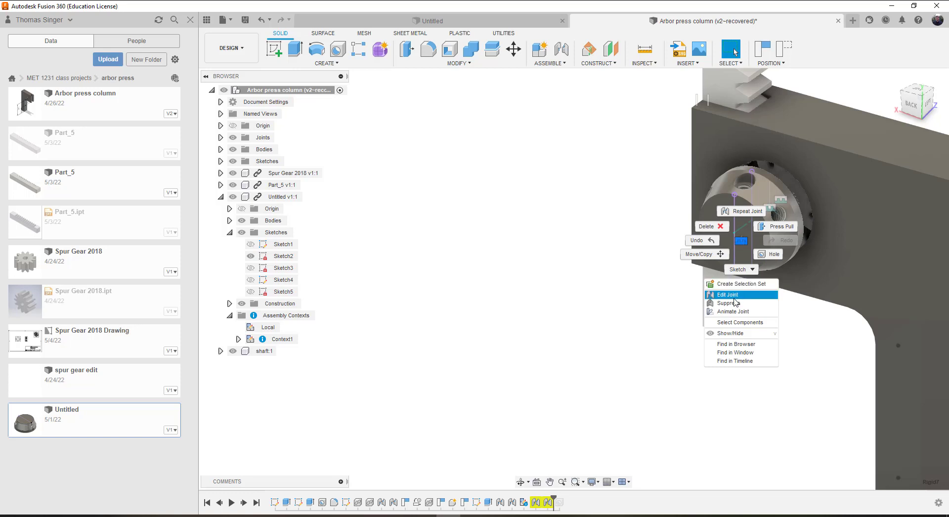
click(731, 295)
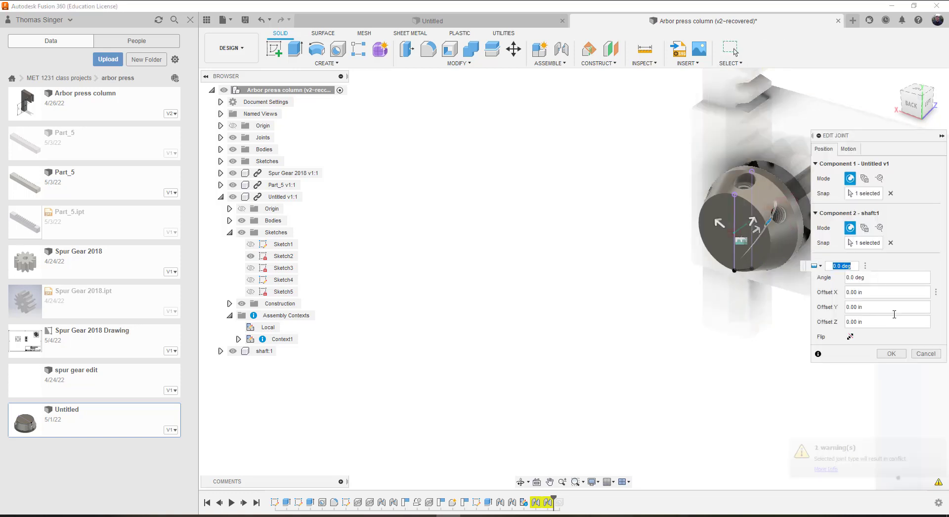
click(850, 150)
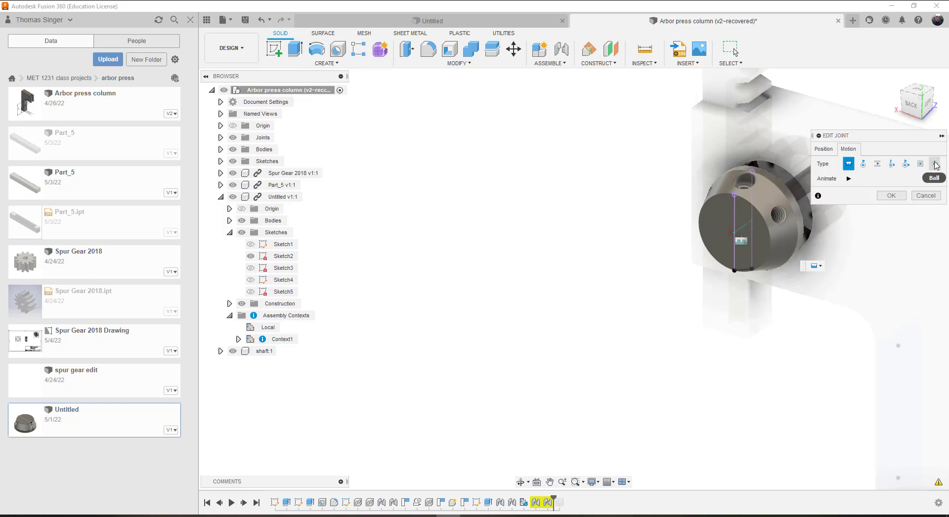
click(867, 168)
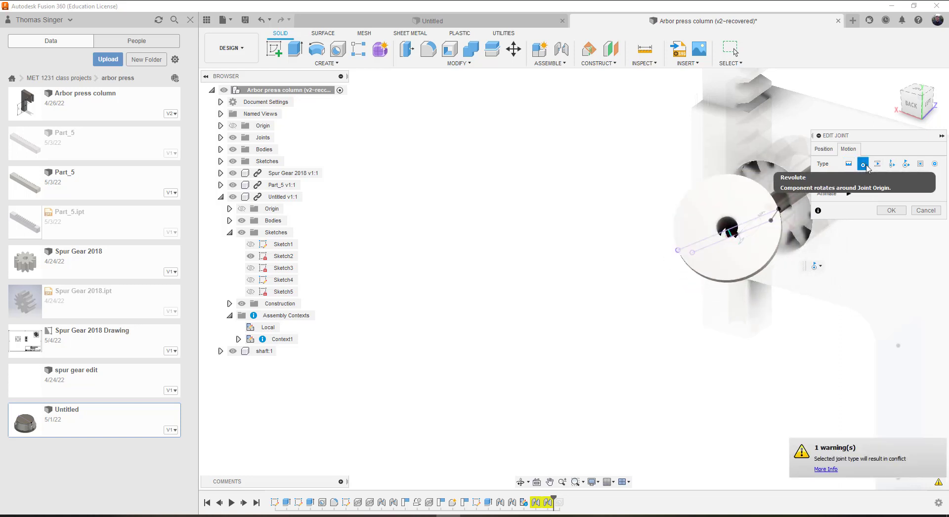
click(871, 179)
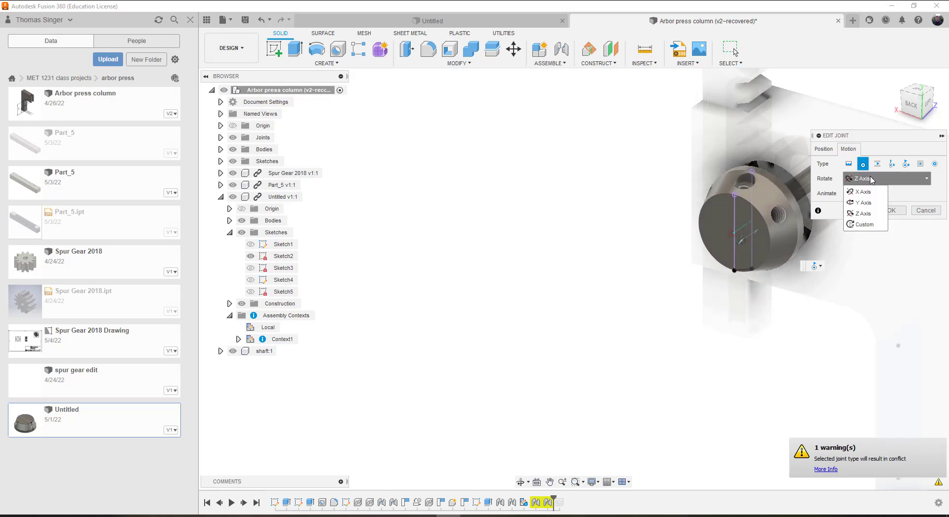
click(864, 203)
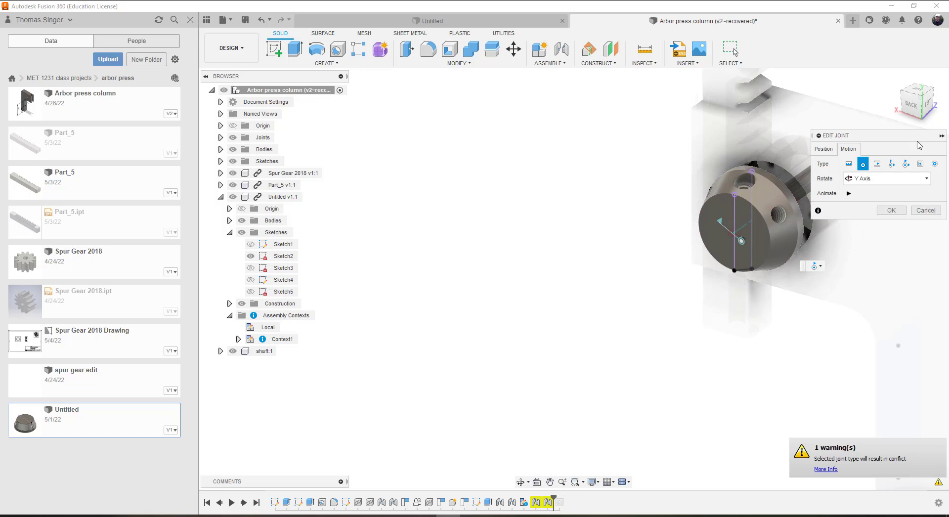
click(893, 213)
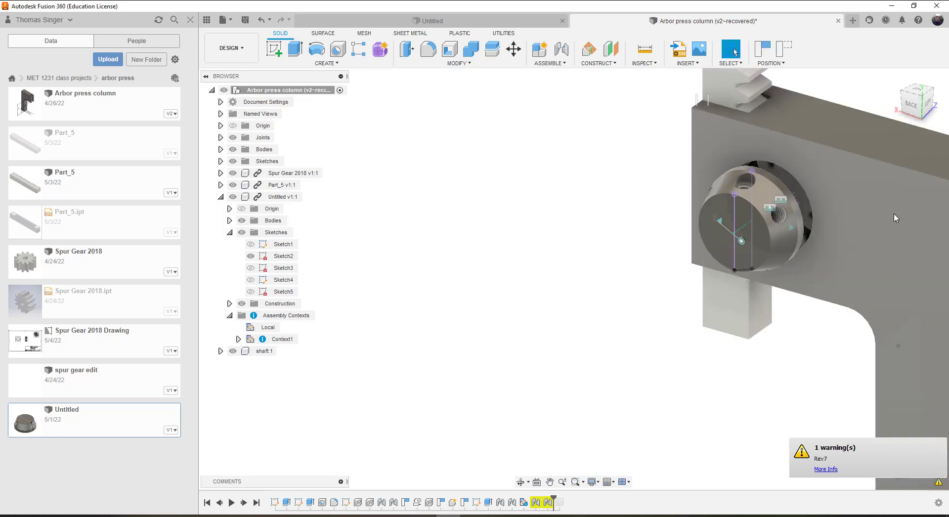
Step: Inspect the contents of the hub component's assembly context Context1
right_click(742, 241)
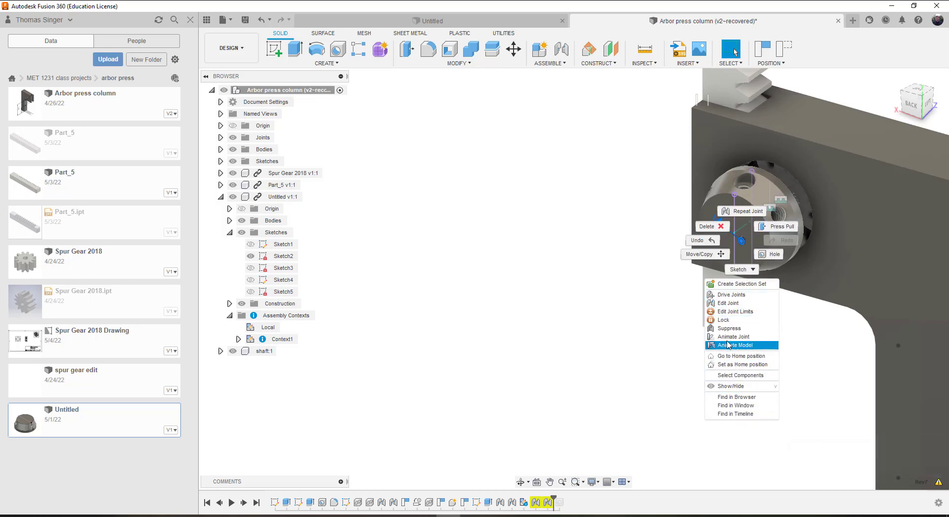
click(279, 342)
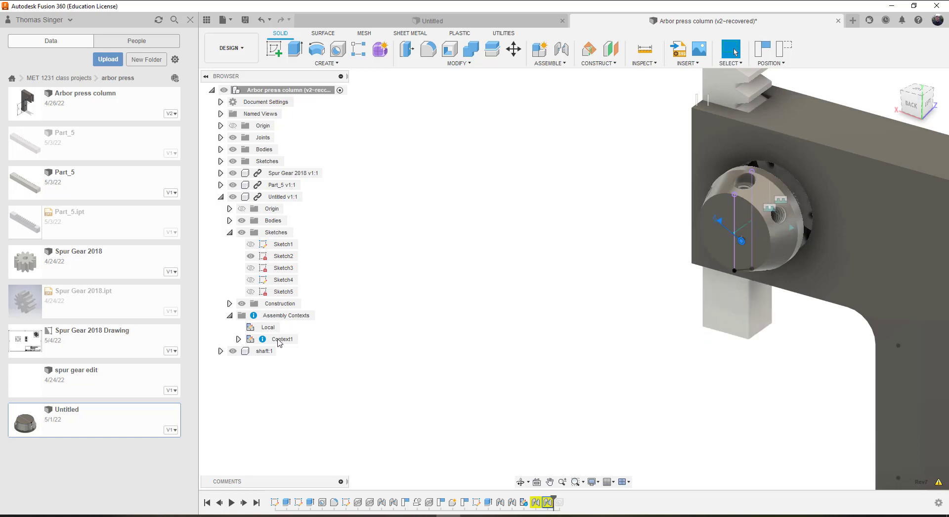
click(239, 339)
click(271, 340)
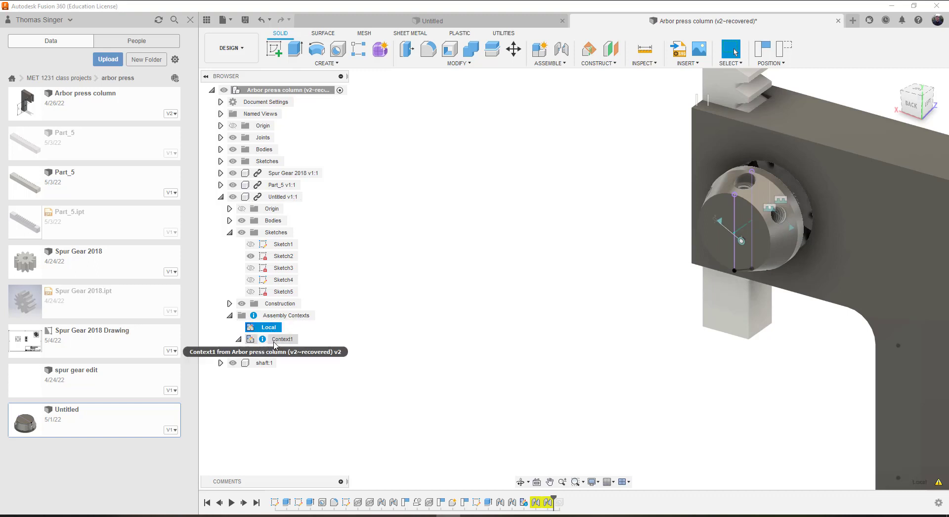
Step: Delete the revolute keyway joint and the rigid shaft-to-hub joint from the design history, and undo both deletions
click(548, 502)
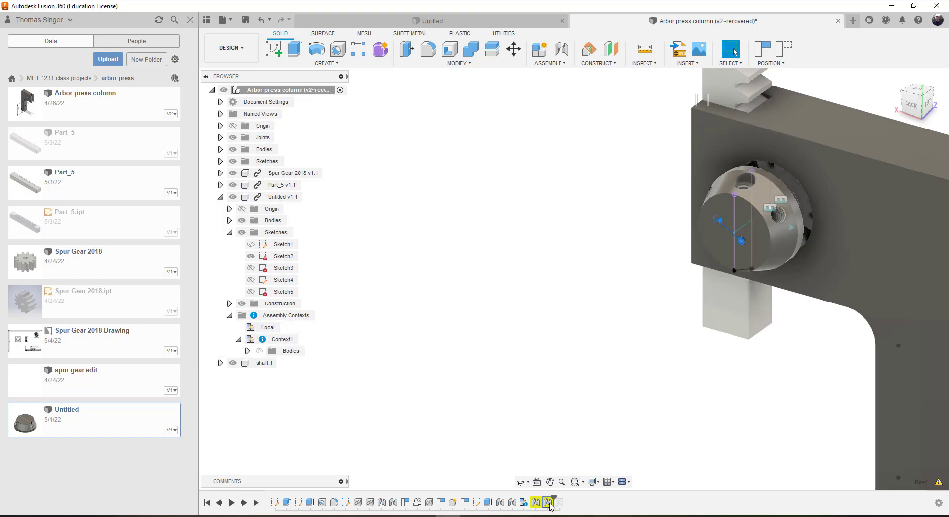
right_click(550, 505)
click(565, 442)
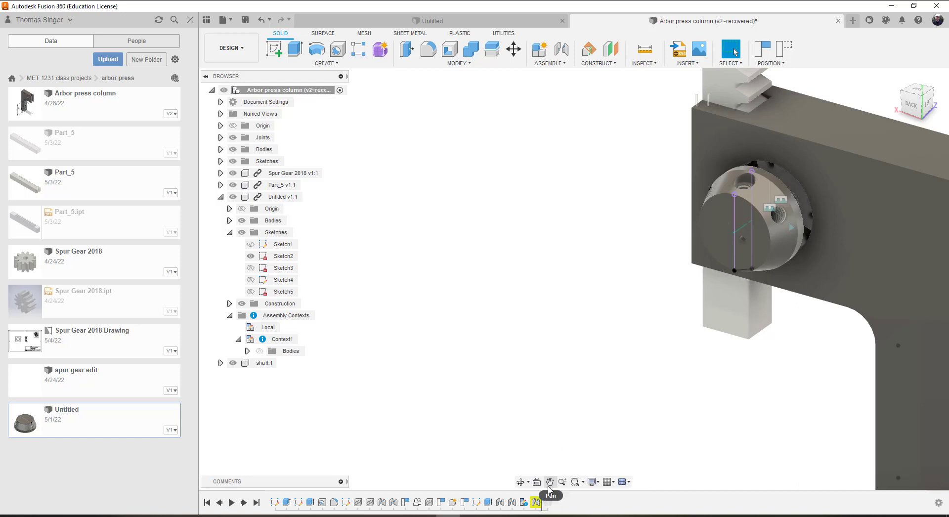
right_click(535, 503)
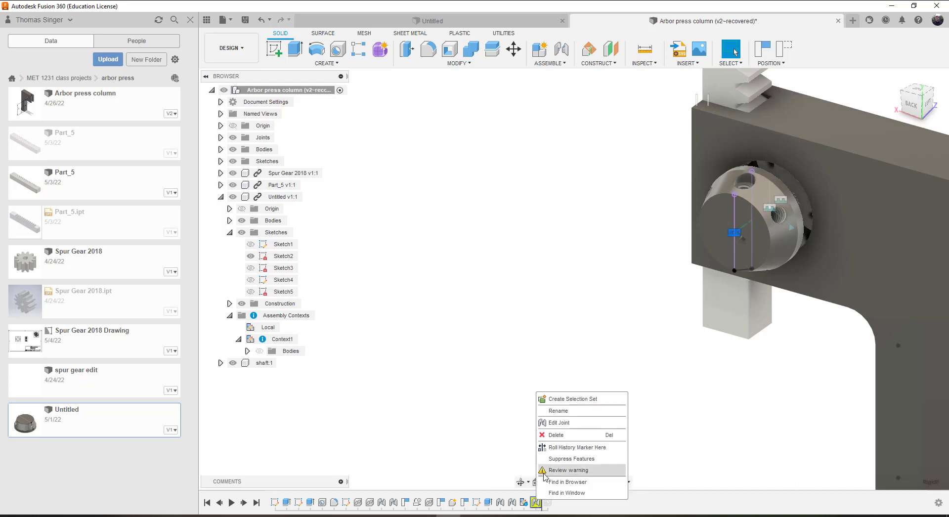
click(558, 443)
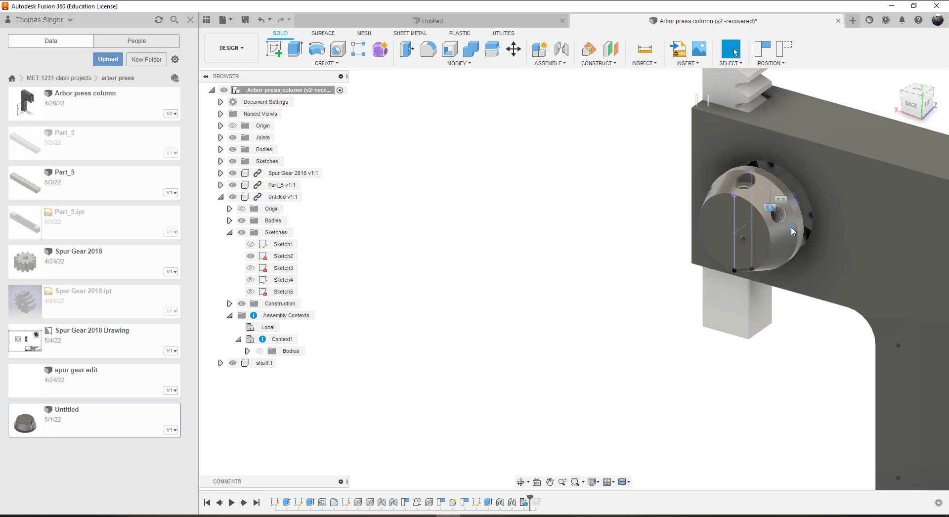
click(264, 23)
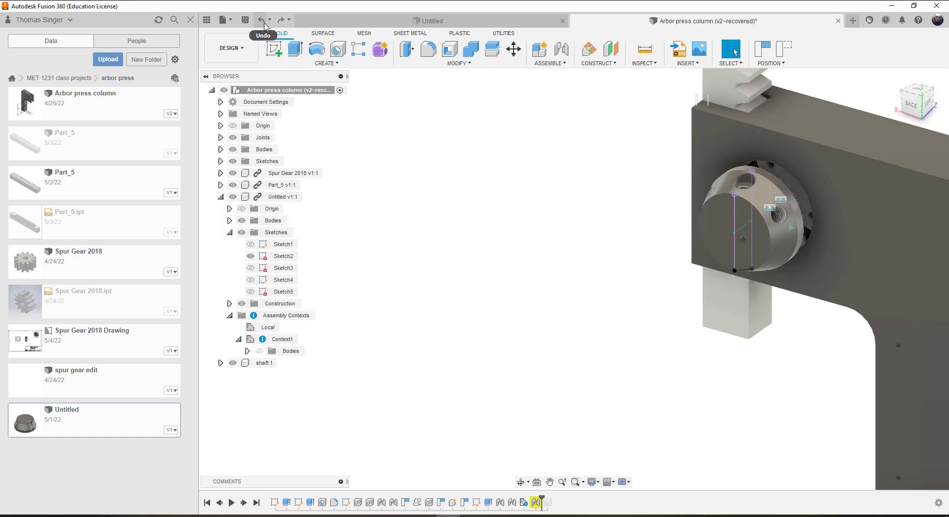
click(264, 23)
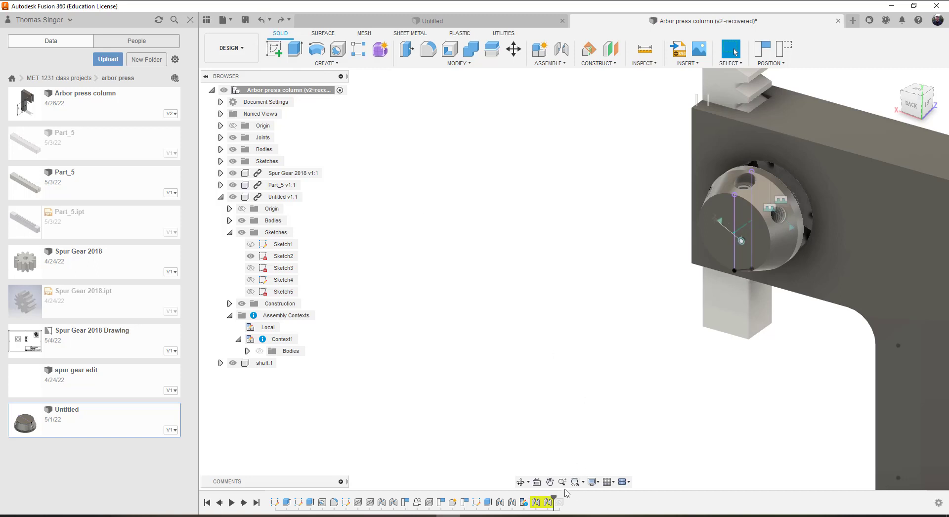
Step: Delete the two conflicting joints between hub and shaft from the end of the design history
right_click(552, 501)
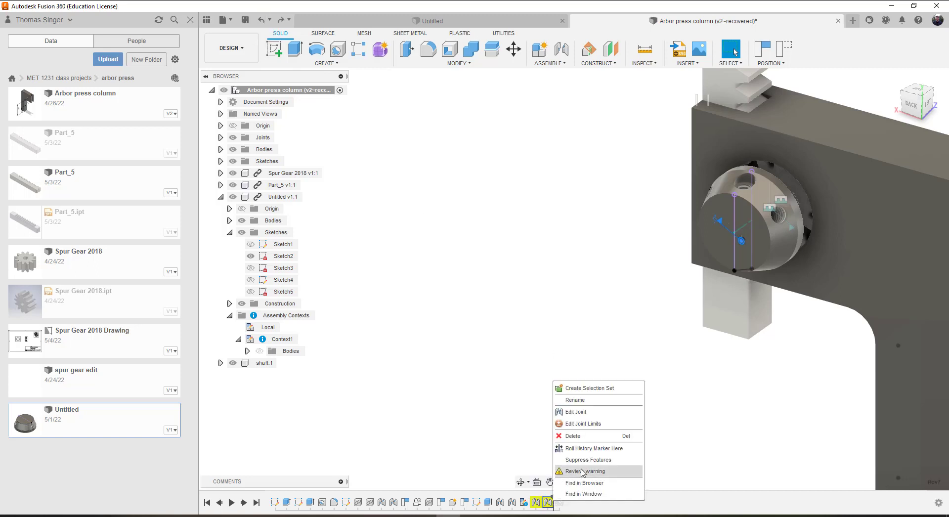
click(584, 437)
right_click(536, 503)
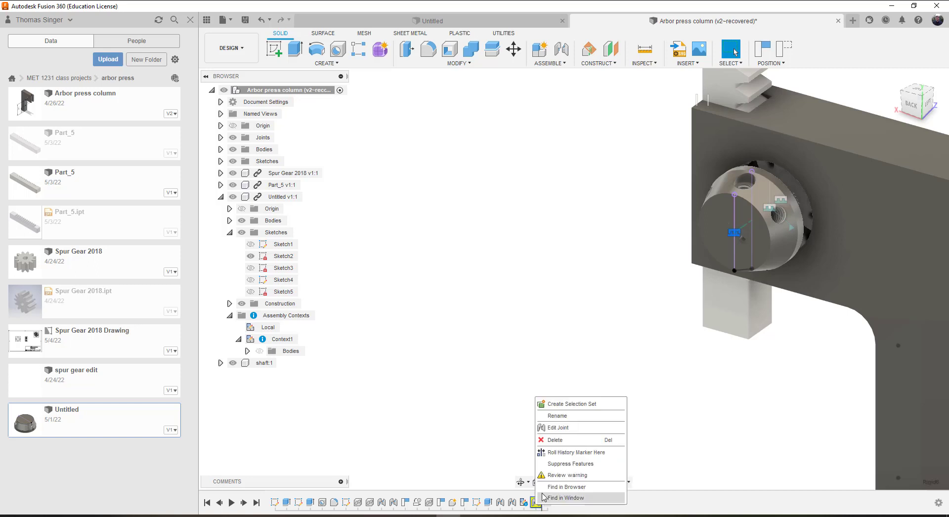
click(560, 437)
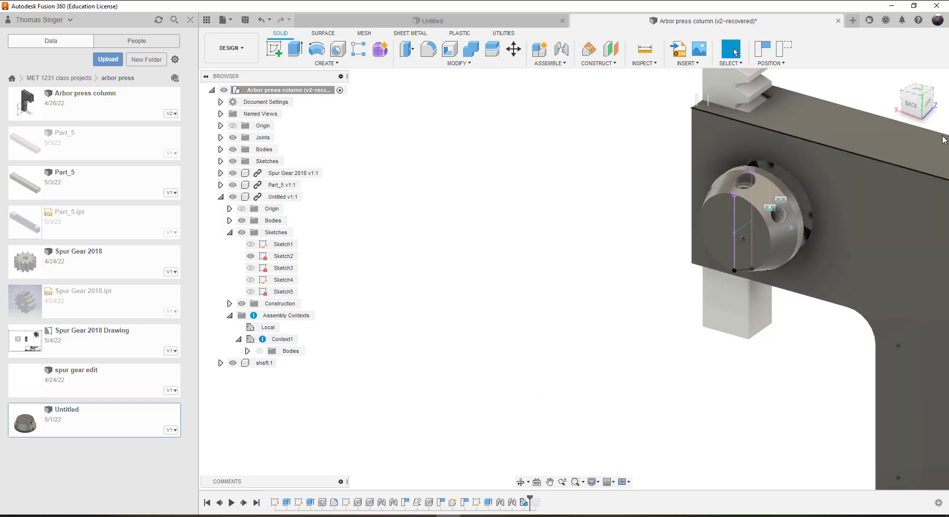
Step: Test how the shaft, hub and rack move in the assembly, and undo the rack's movement
click(897, 79)
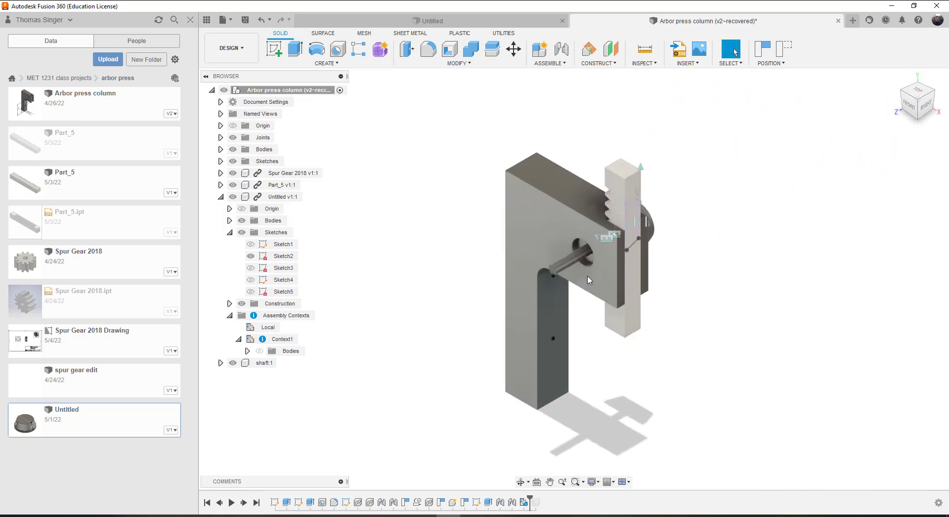
click(920, 108)
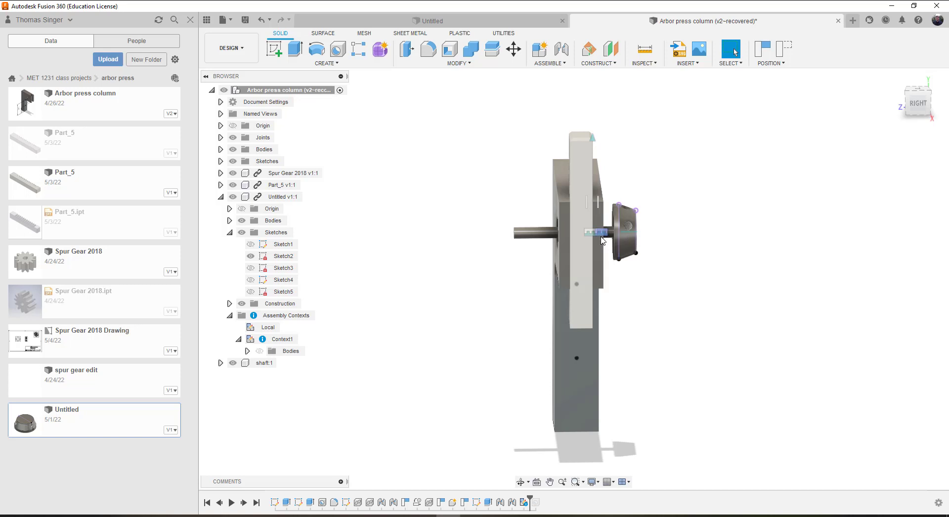
click(607, 236)
drag(620, 231, 620, 230)
click(631, 238)
mouse_move(585, 212)
mouse_down()
mouse_move(585, 229)
mouse_move(581, 204)
mouse_move(585, 222)
mouse_up()
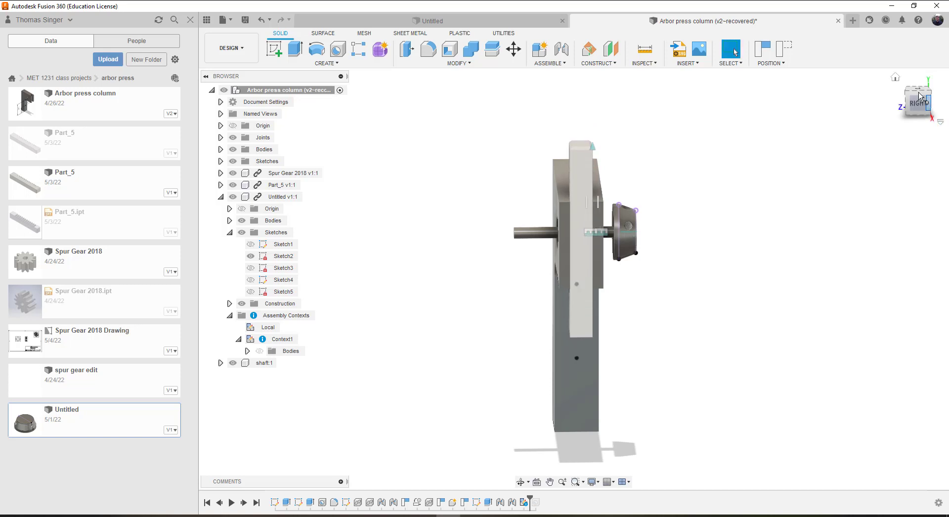
click(260, 22)
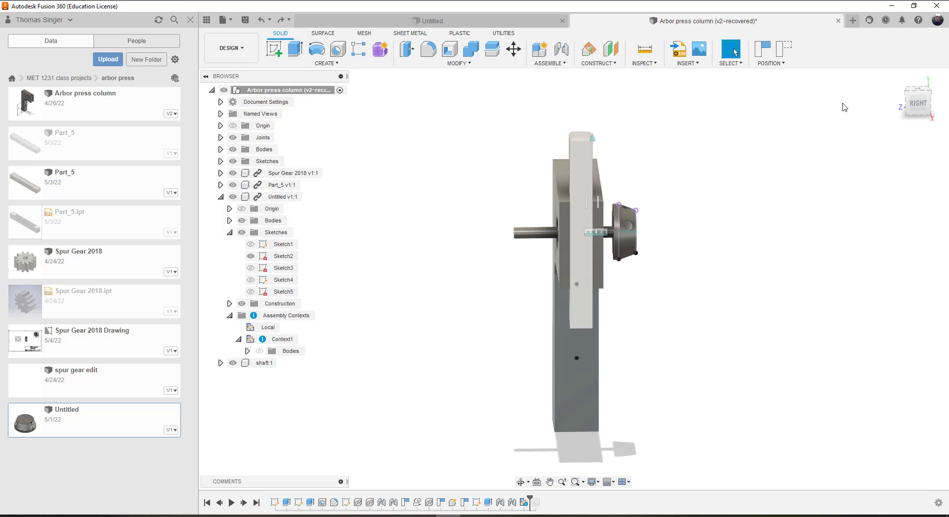
Step: Try to join the hub's center point to the shaft's circular end
click(908, 96)
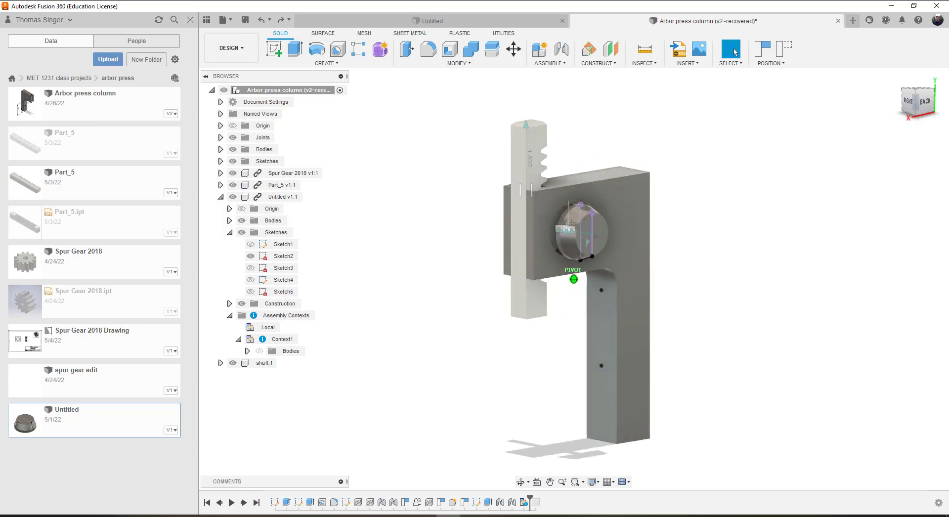
scroll(568, 190, up, 10)
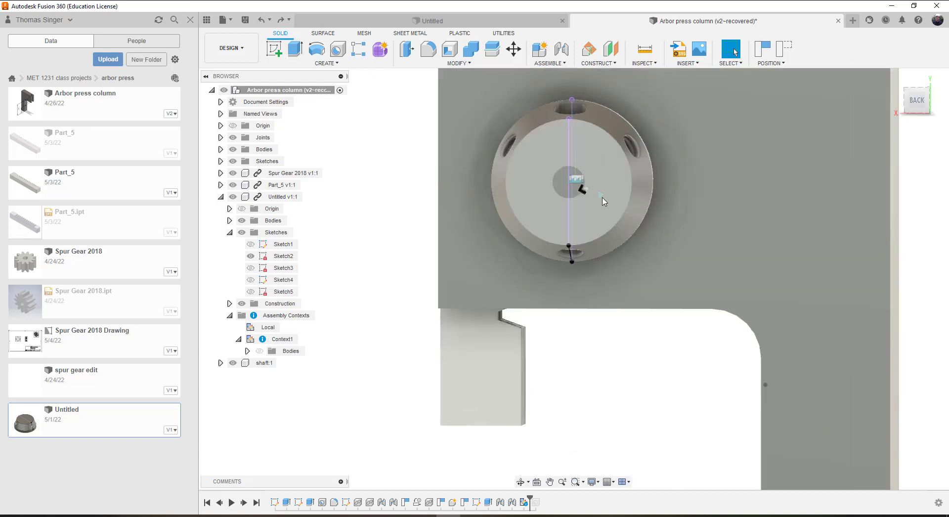
scroll(568, 190, up, 2)
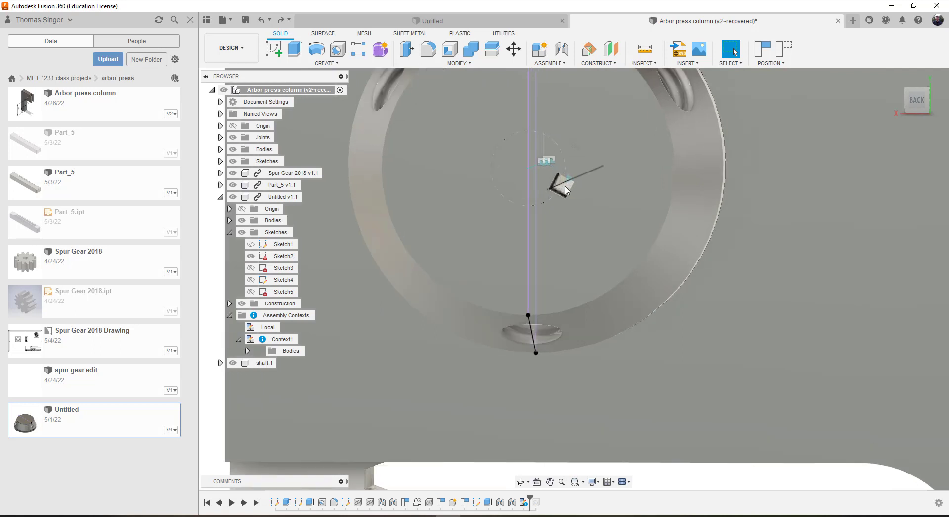
click(561, 49)
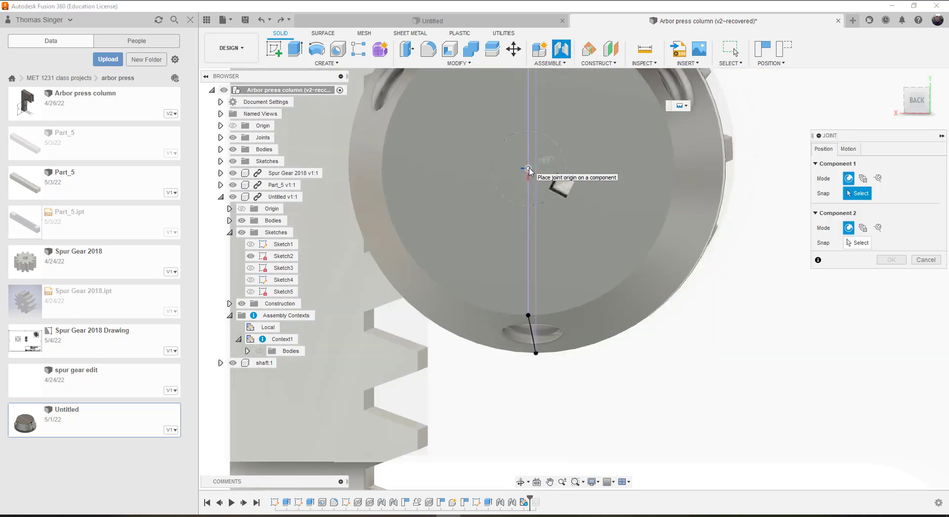
click(529, 169)
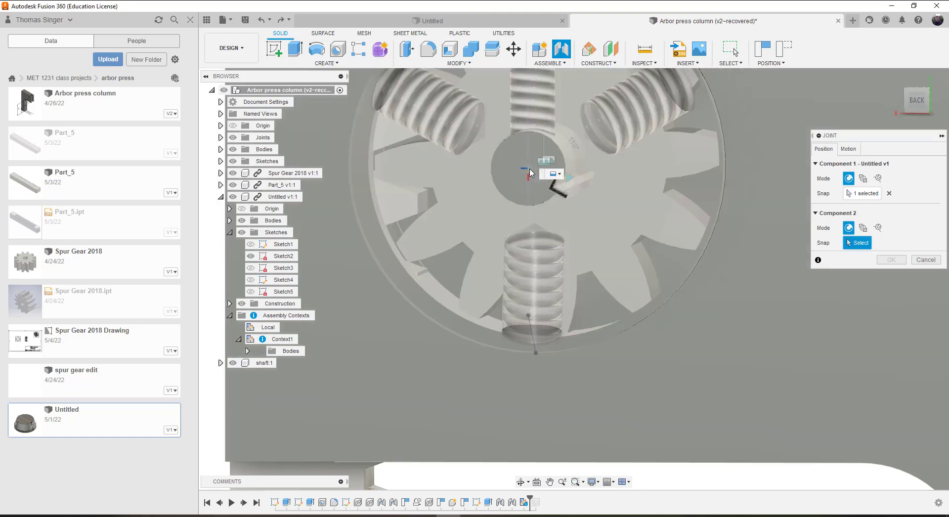
click(561, 151)
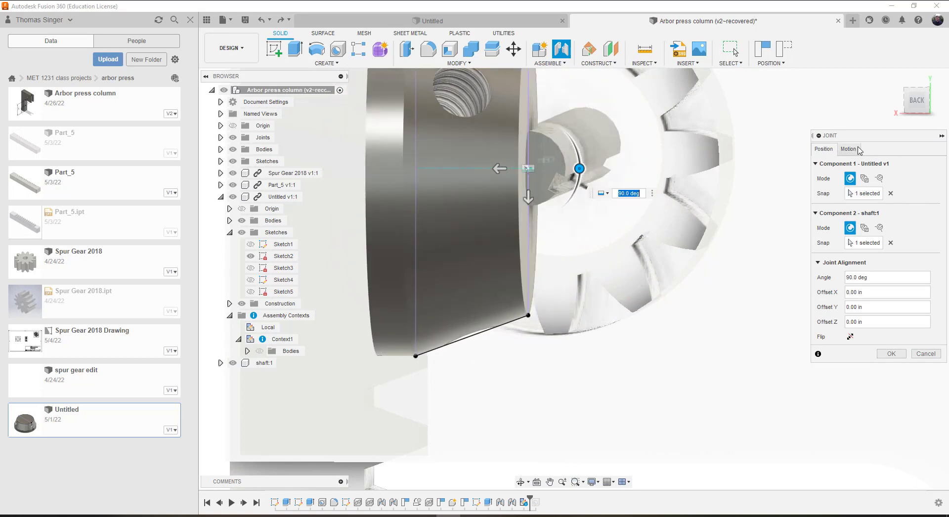
Step: Try Revolute motion about the Y, X and Z axes for the hub-to-shaft joint, and undo the attempt
click(848, 149)
click(863, 163)
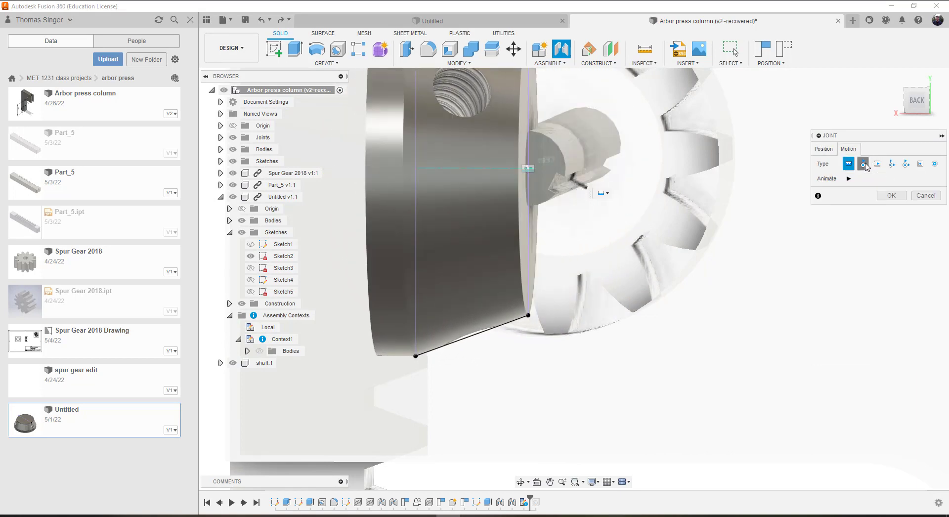
click(886, 181)
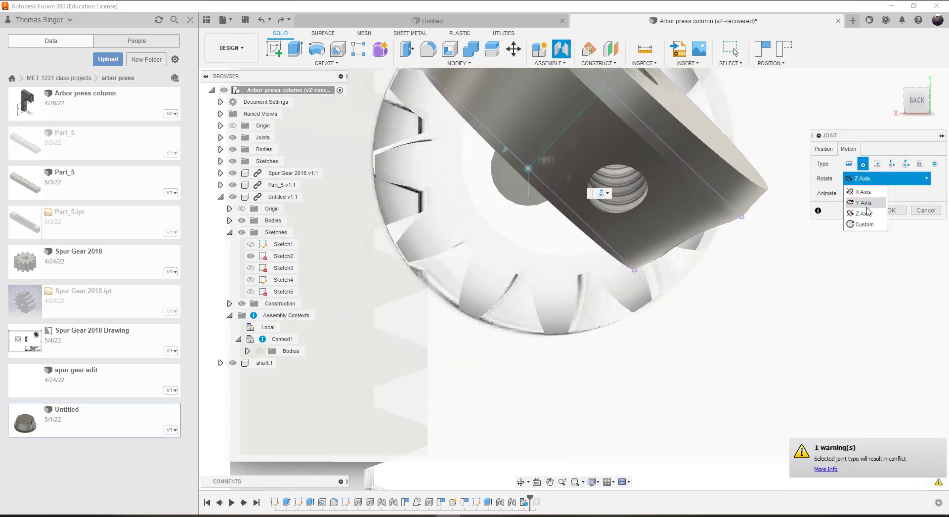
click(866, 197)
click(870, 179)
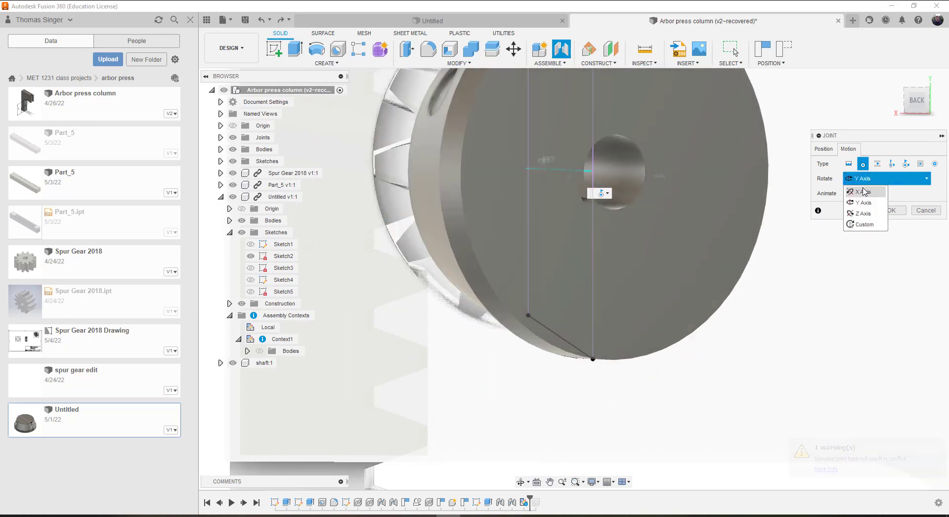
click(865, 187)
click(870, 179)
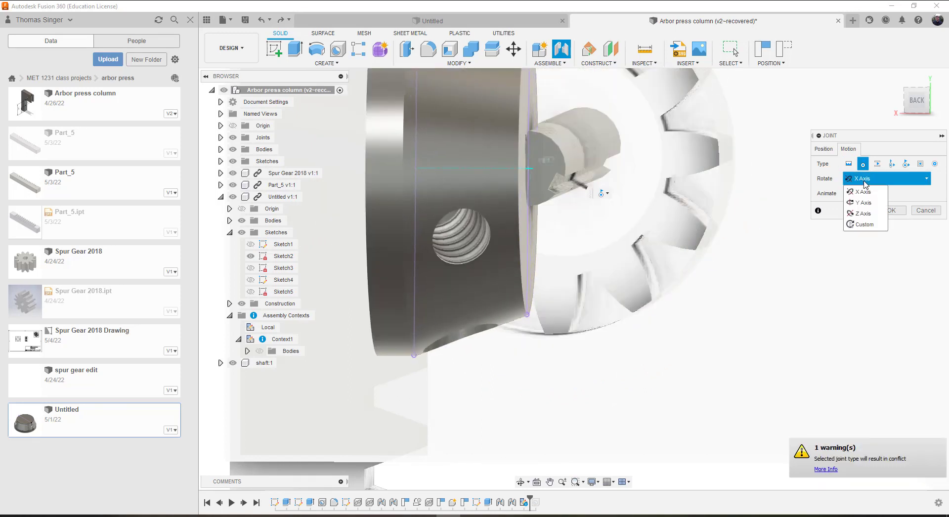
click(865, 214)
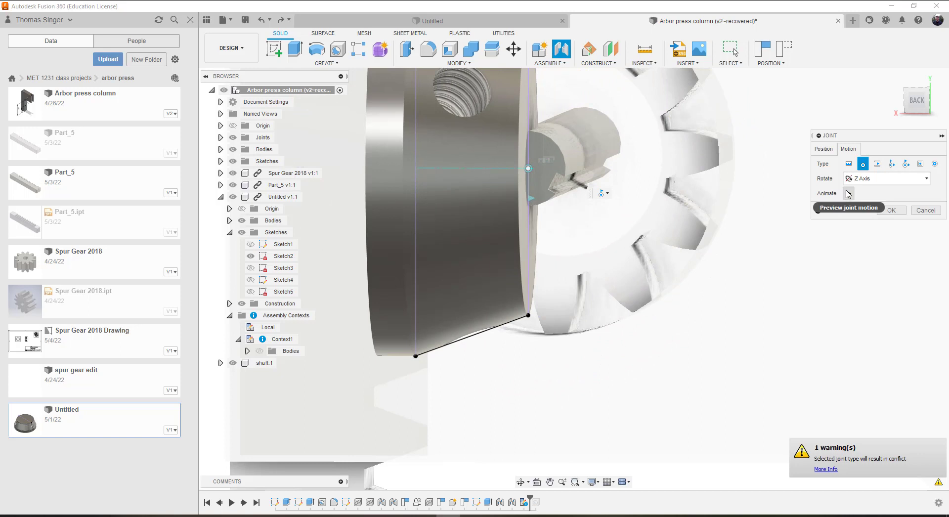
click(261, 19)
click(261, 19)
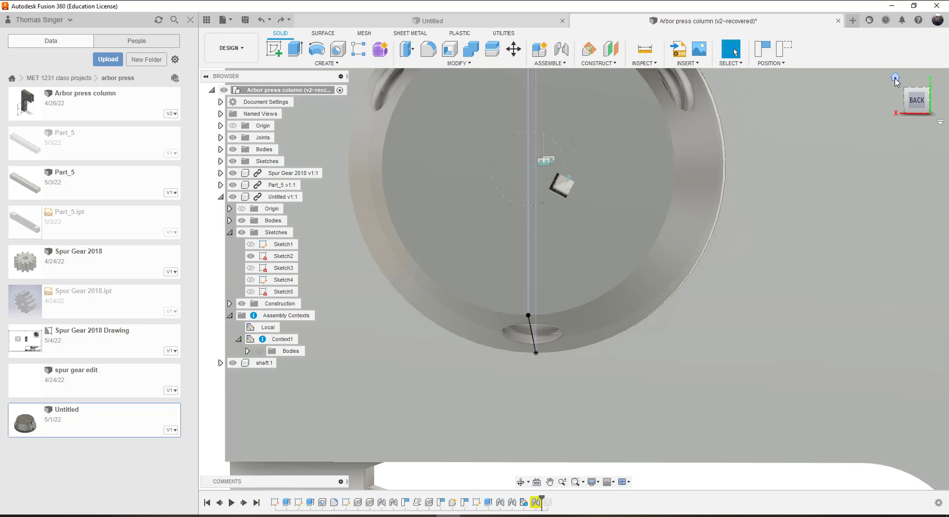
Step: Examine the detached hub's keyed bore against the shaft and gear in the column from the back
click(895, 78)
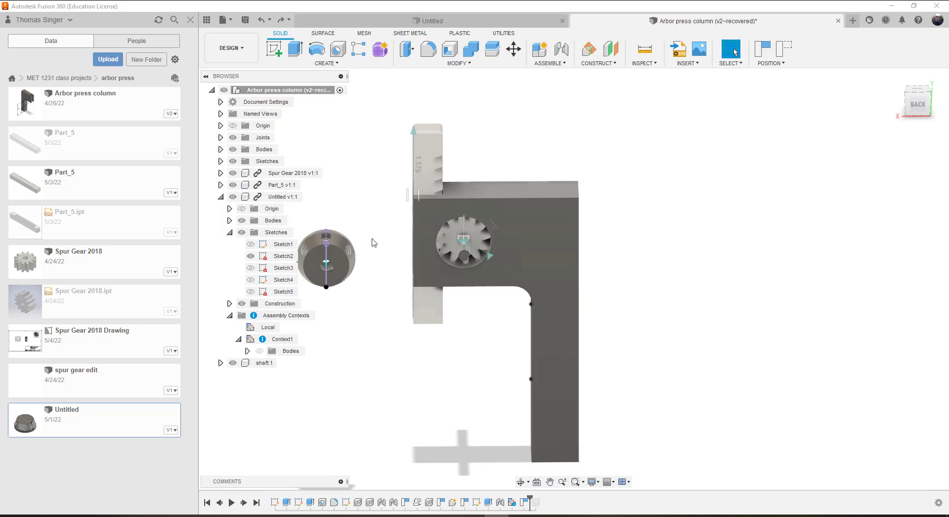
scroll(376, 267, up, 4)
scroll(385, 288, down, 3)
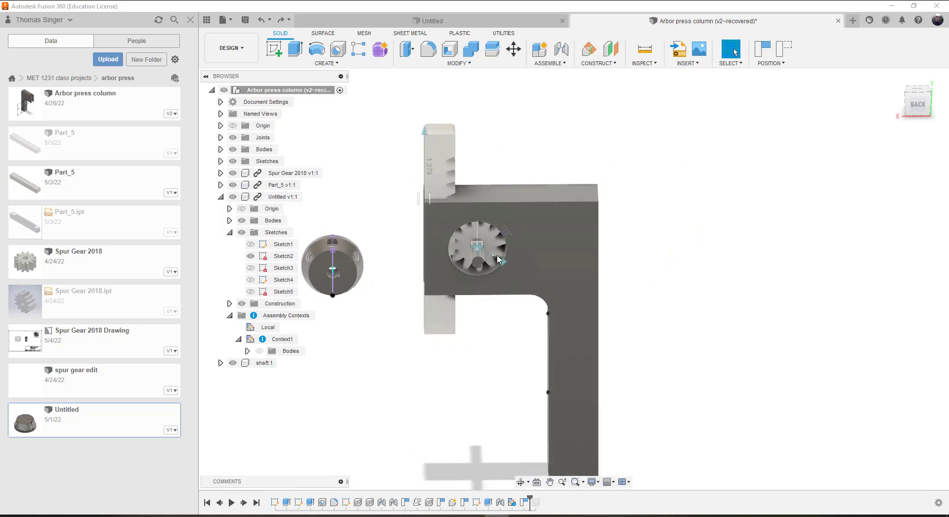
scroll(374, 264, up, 3)
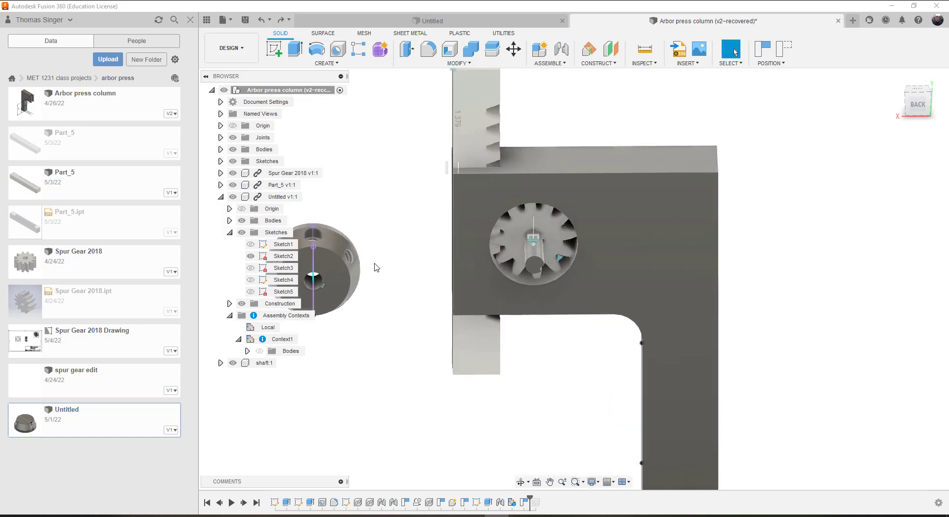
scroll(379, 268, down, 2)
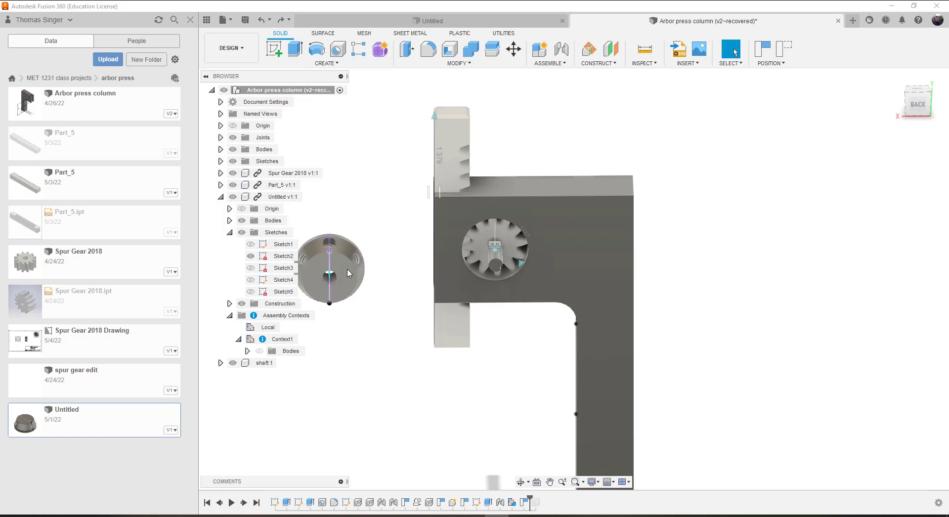
scroll(346, 275, up, 3)
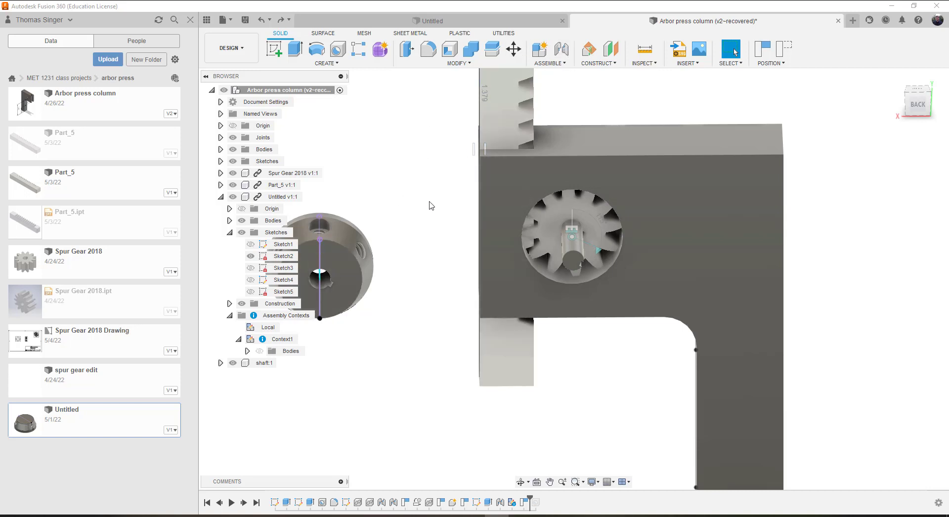
scroll(477, 192, down, 4)
scroll(530, 199, up, 4)
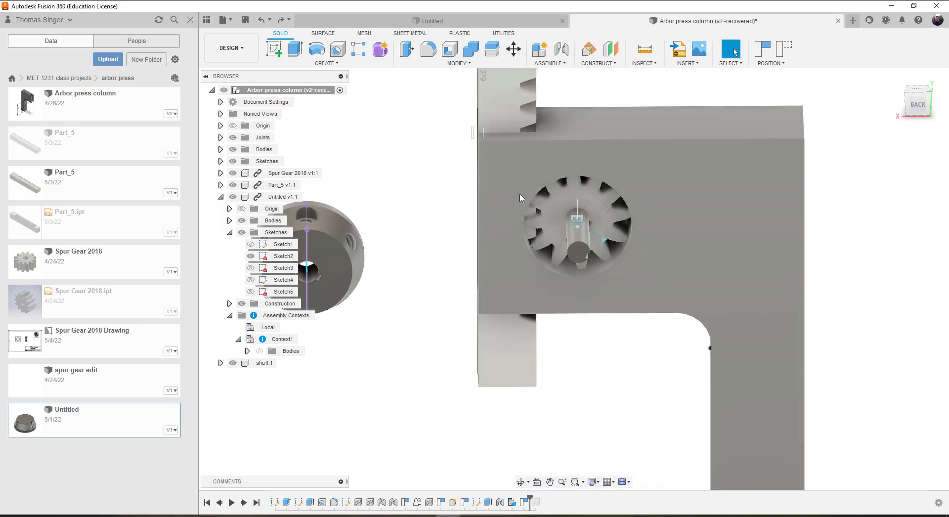
scroll(467, 223, down, 2)
middle_drag(440, 223, 440, 223)
scroll(517, 244, down, 3)
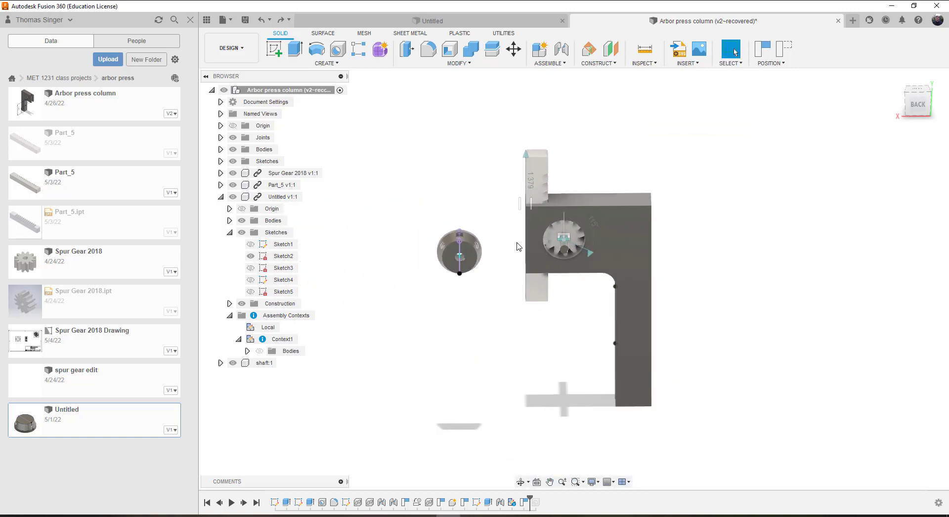
scroll(518, 254, up, 5)
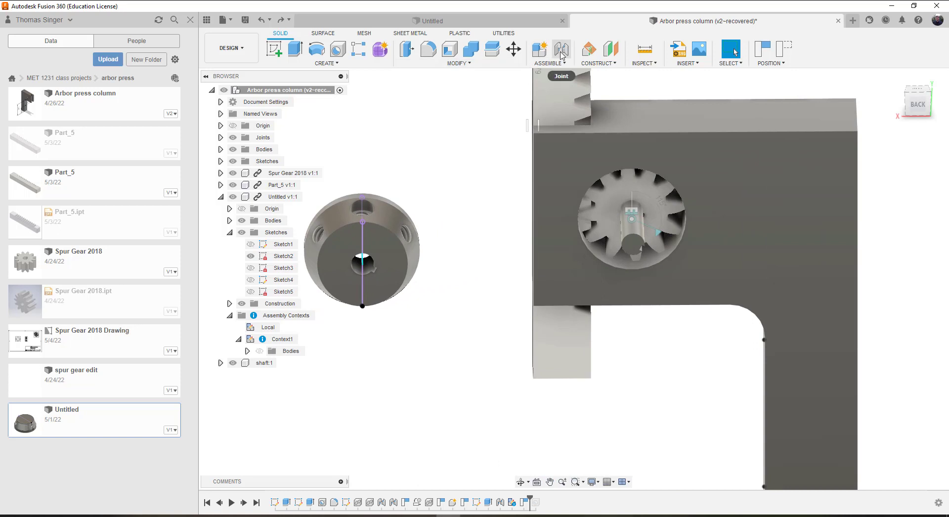
Step: Define a joint from the circular edge of the hub's bore to the shaft's circular end edge, at 90 degrees with zero offsets
click(561, 50)
scroll(372, 278, up, 4)
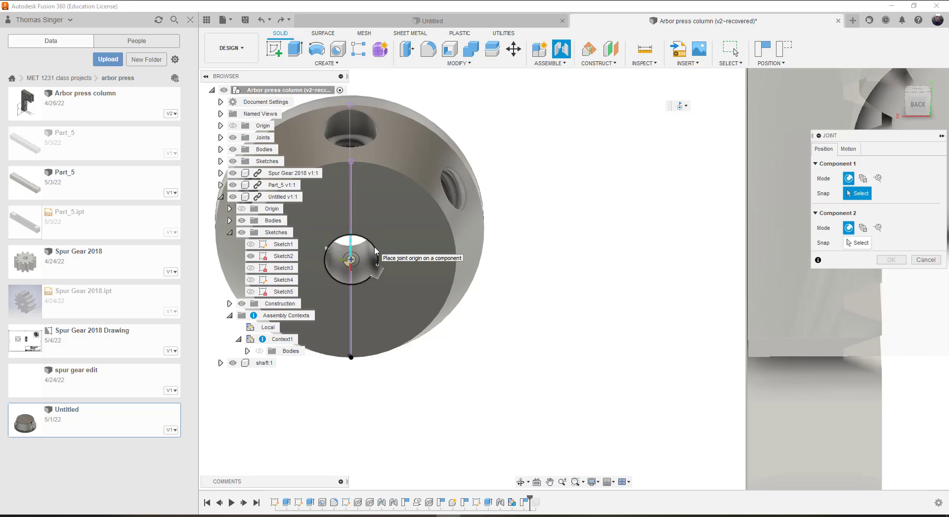
click(375, 251)
scroll(621, 246, down, 3)
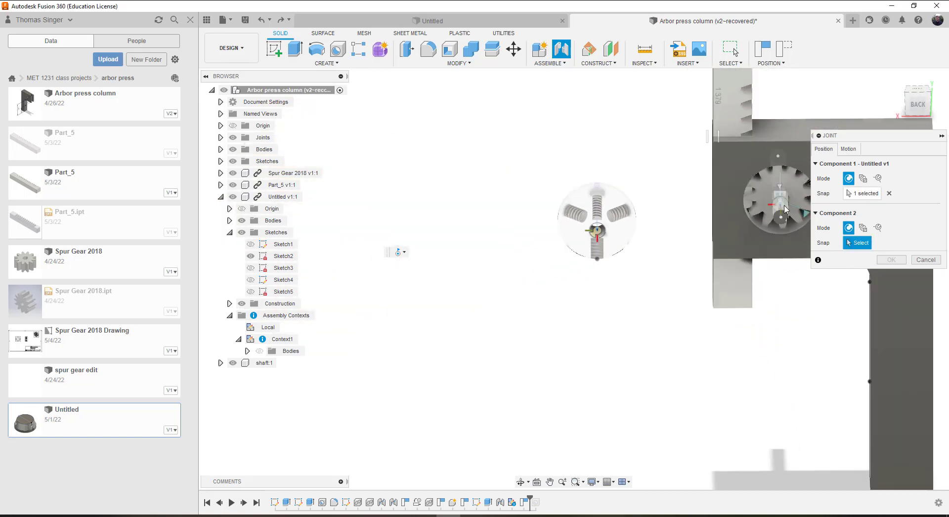
scroll(785, 208, up, 6)
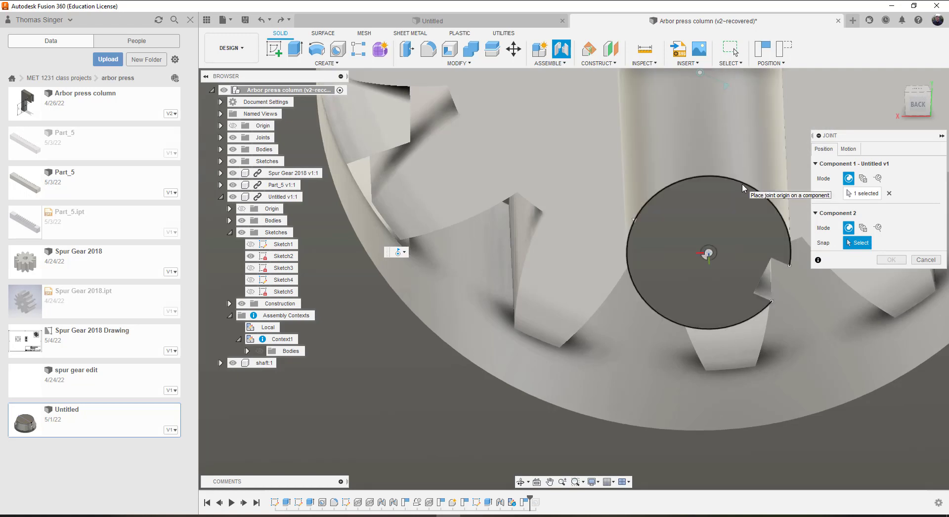
click(743, 188)
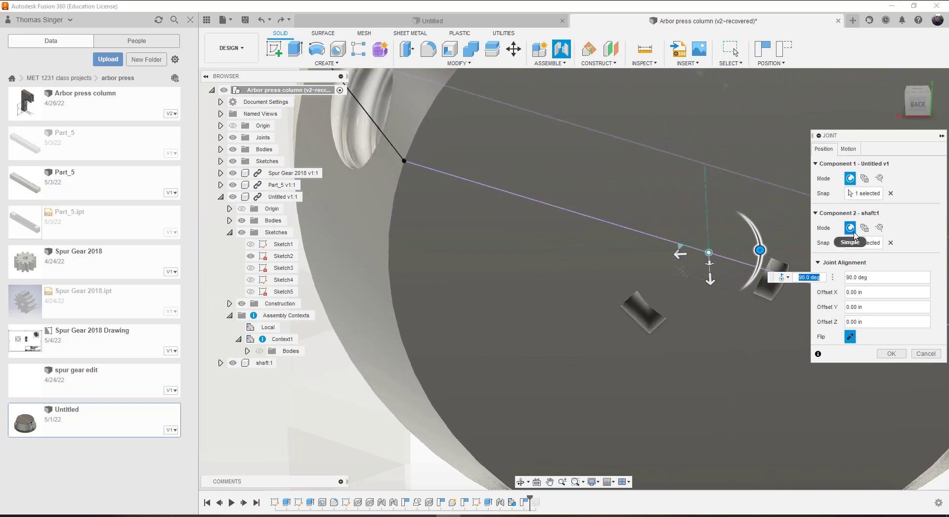
Step: Give the hub-to-shaft joint Revolute motion about the Z axis, preview its motion, and create the joint
click(849, 148)
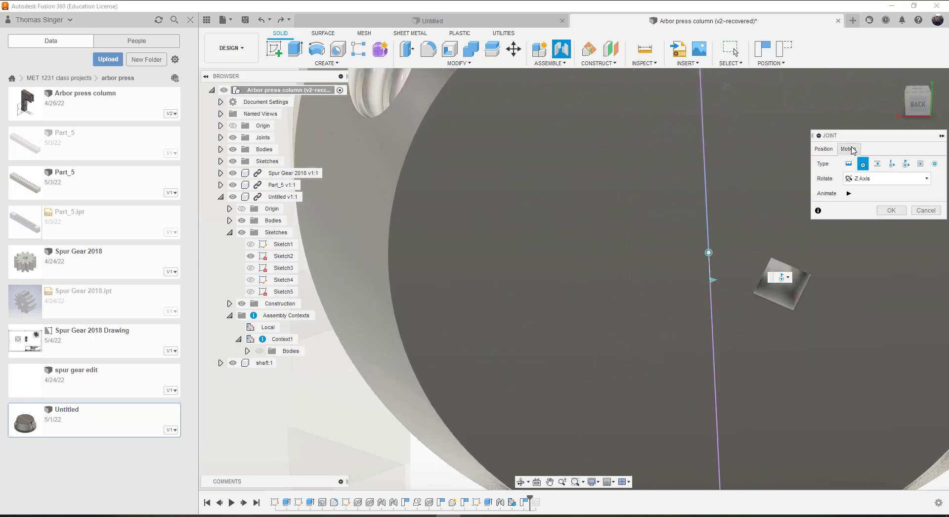
click(864, 166)
click(848, 194)
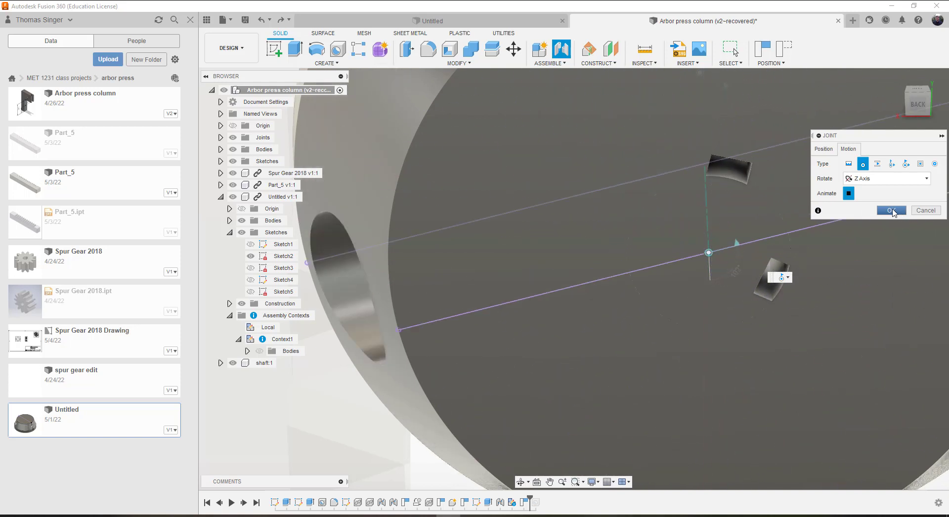
click(892, 211)
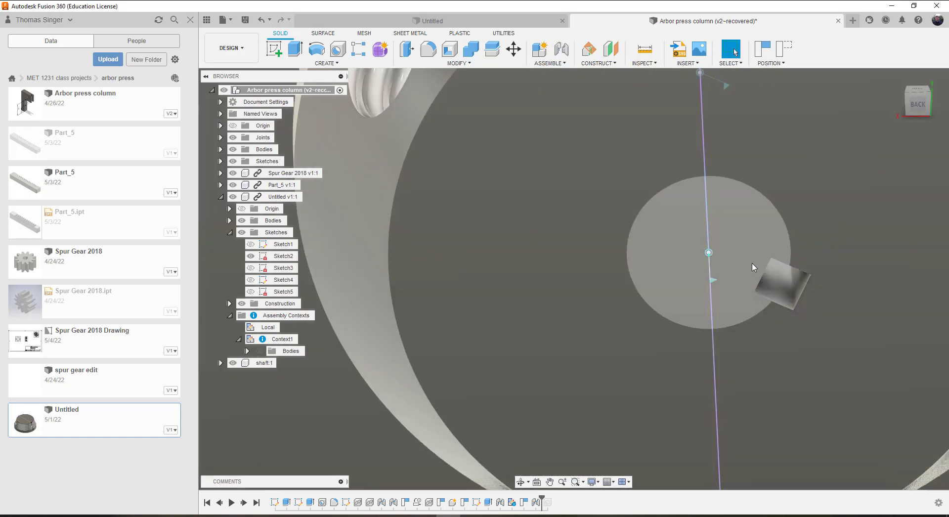
scroll(776, 289, down, 5)
scroll(774, 292, down, 4)
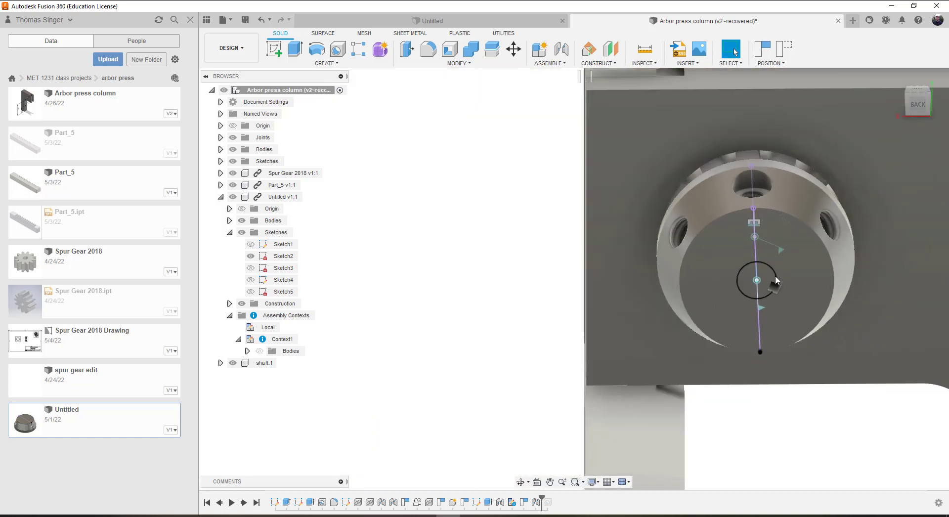